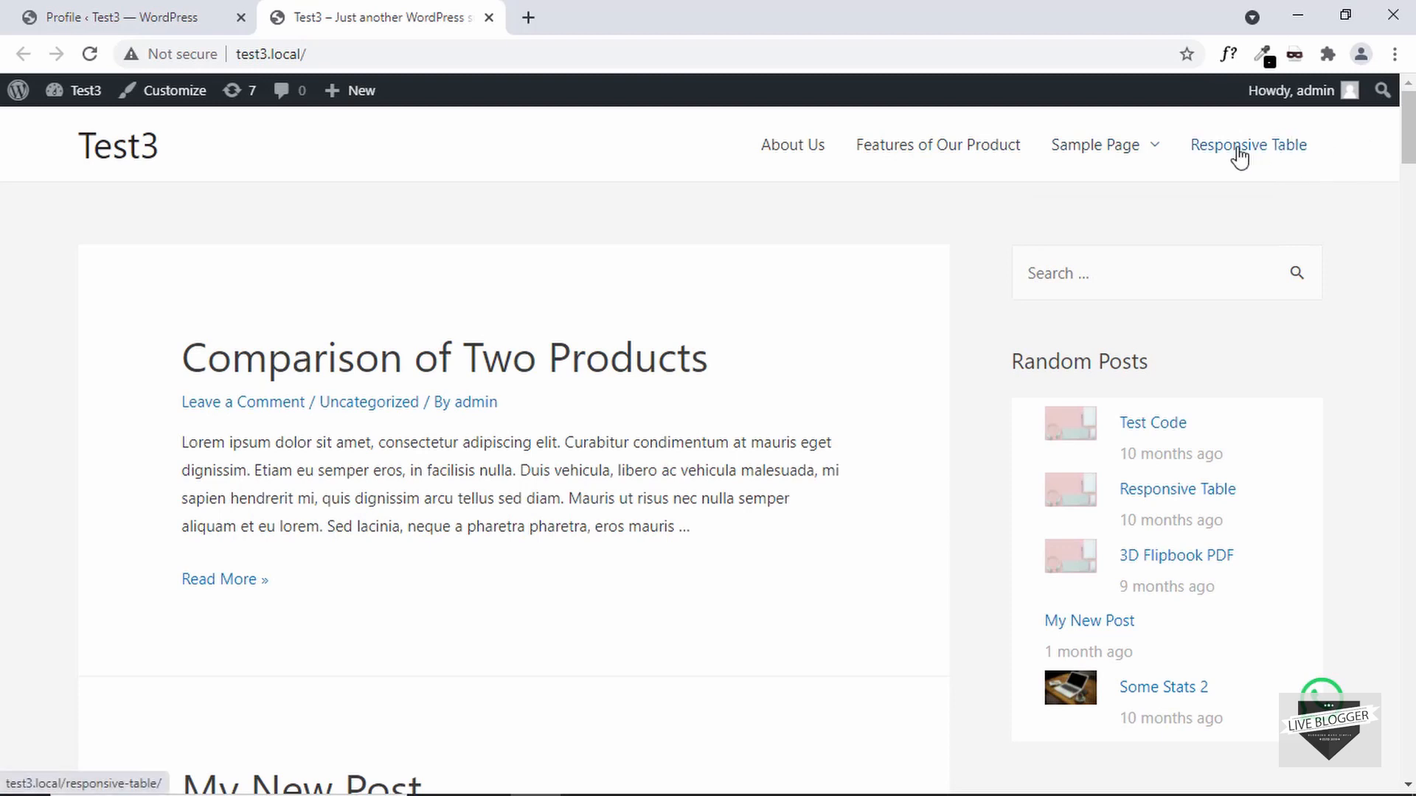
# Check which theme is active in the installed themes list and view the site's front end.
pyautogui.moveTo(1114, 150)
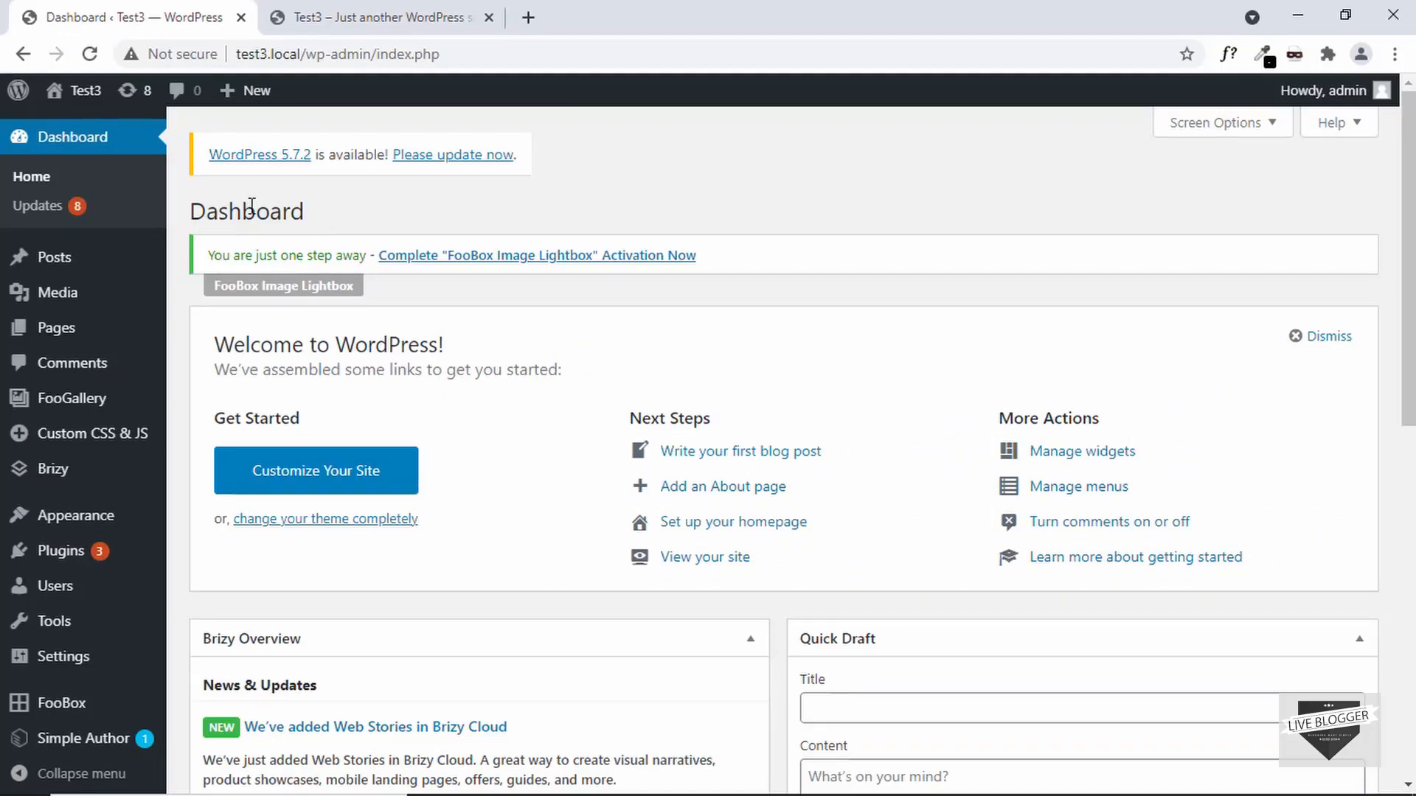
pyautogui.moveTo(93, 523)
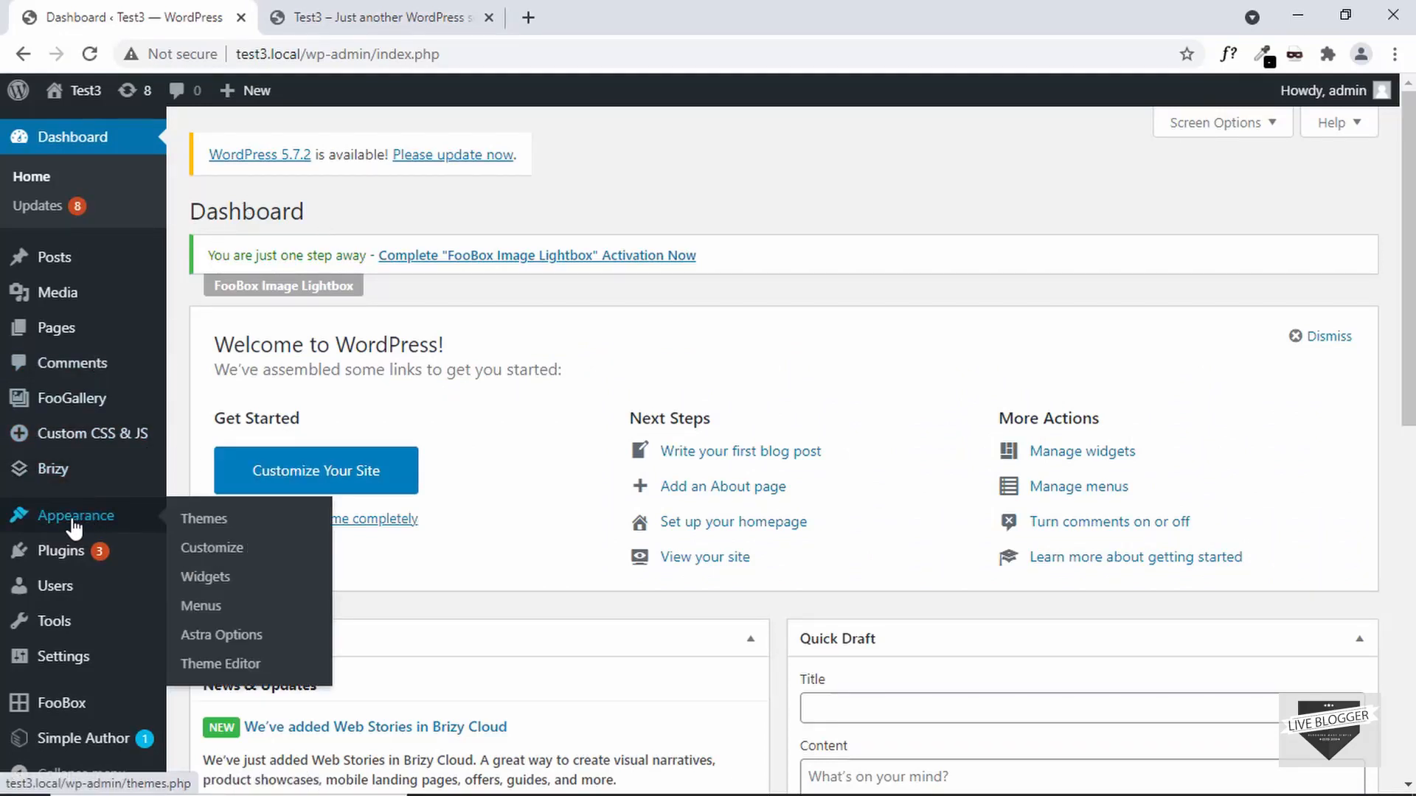
pyautogui.click(218, 522)
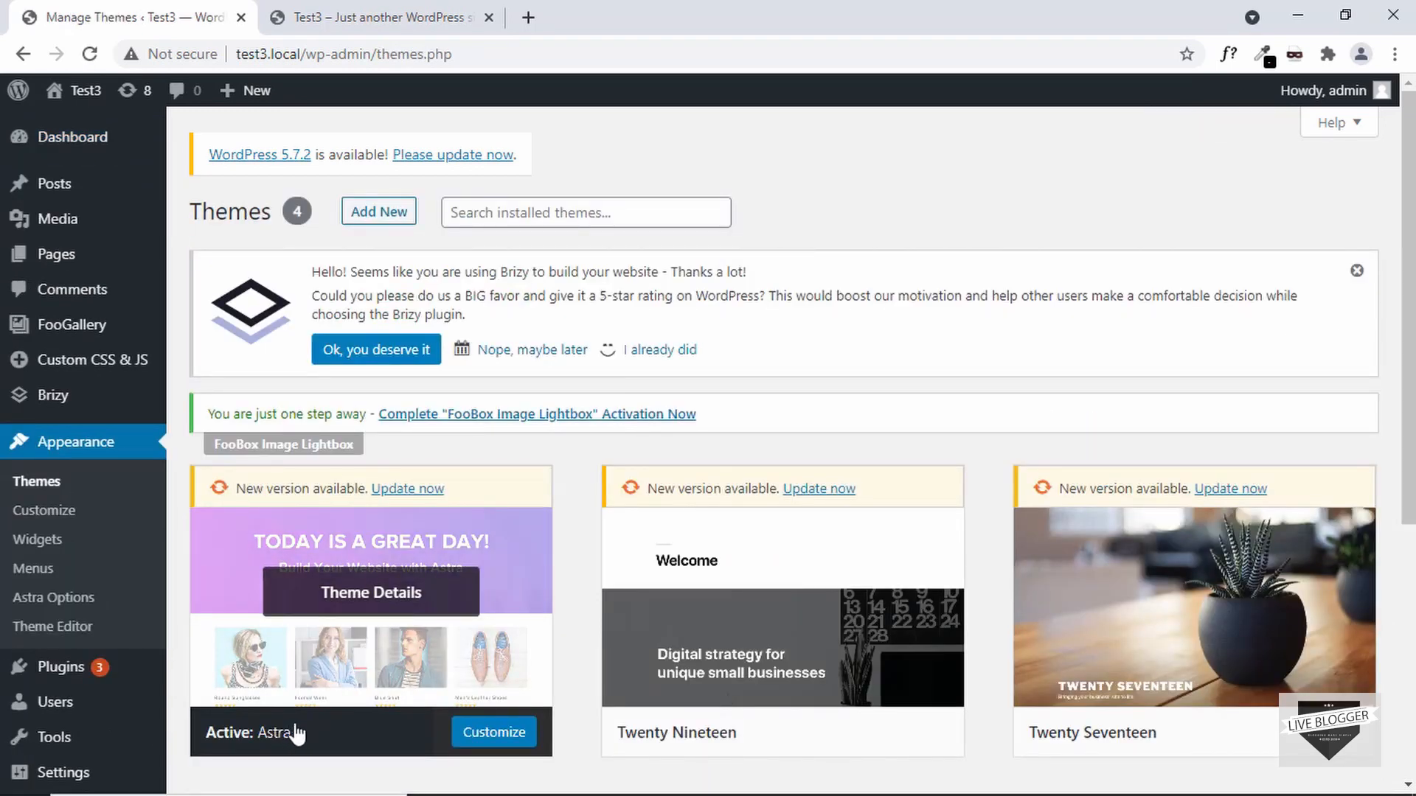
pyautogui.click(367, 25)
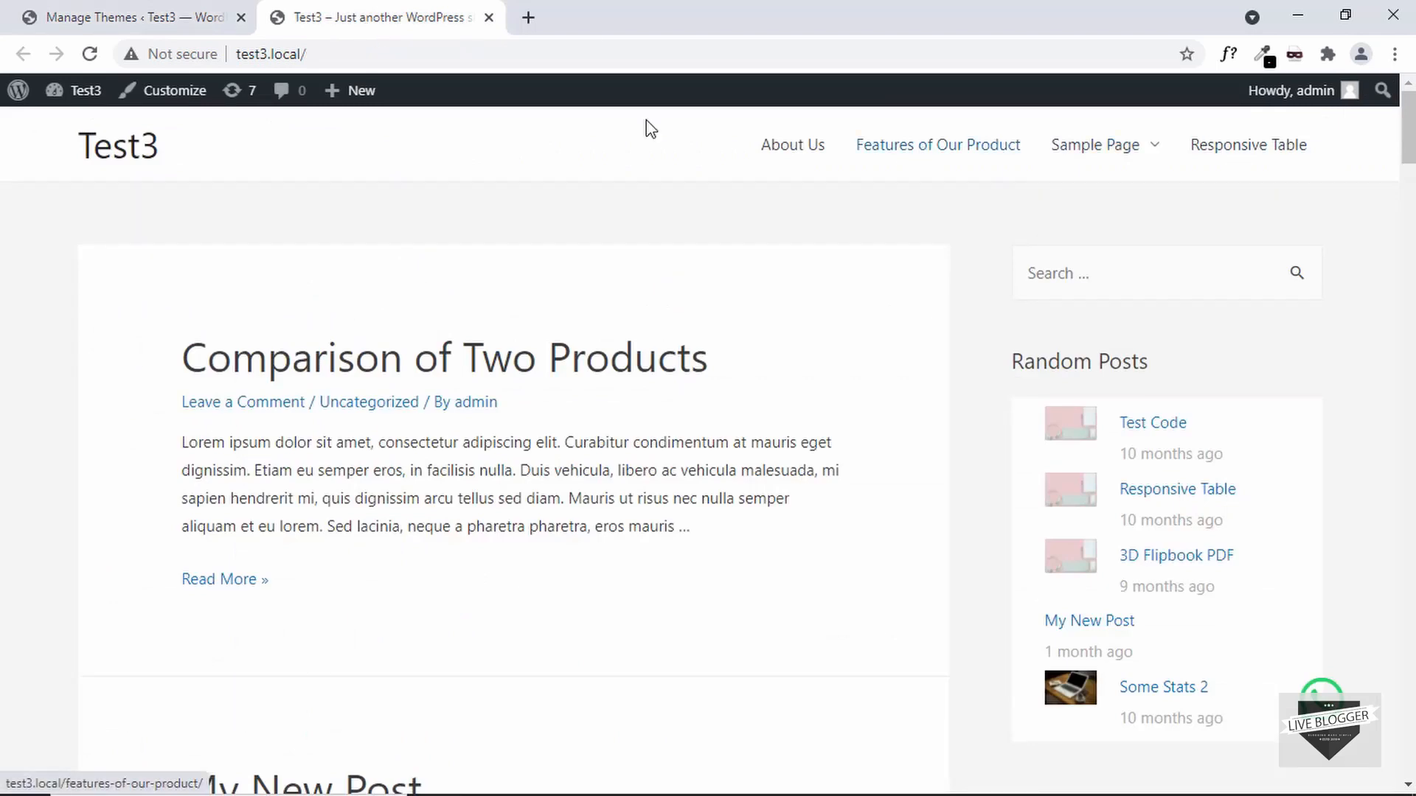
pyautogui.click(228, 13)
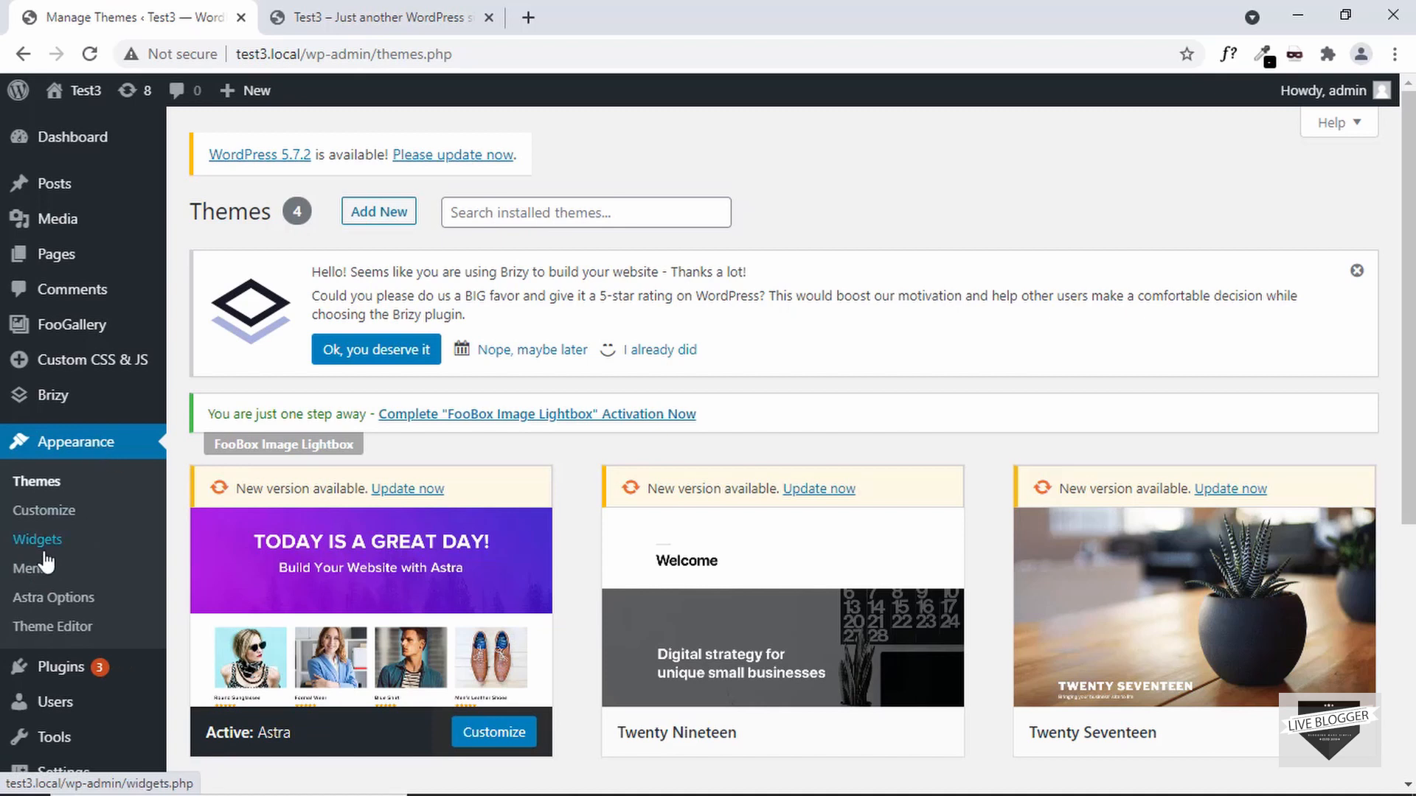
# Open the navigation menu editor and keep Advanced Navmenu (Primary Menu) as the menu to edit.
pyautogui.click(31, 569)
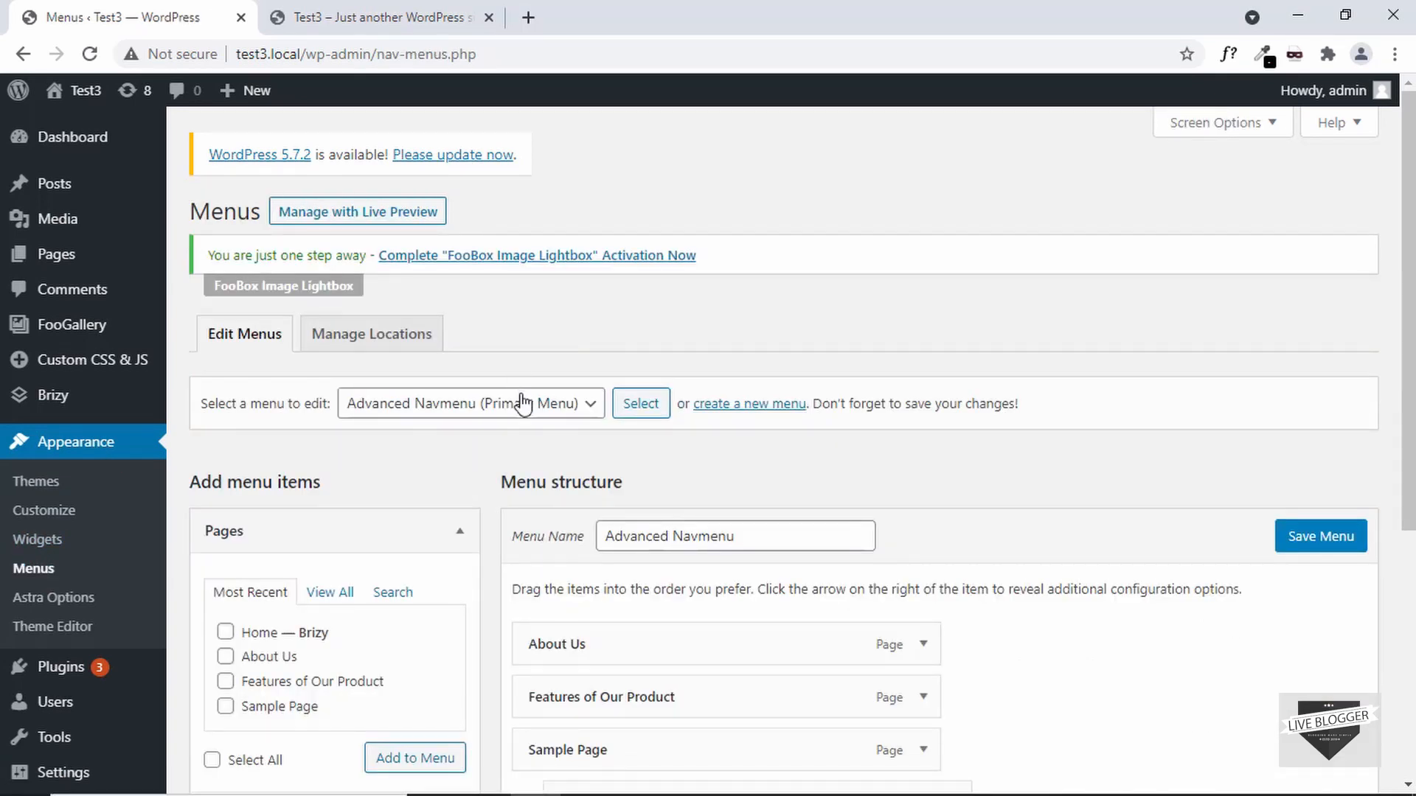
pyautogui.click(476, 404)
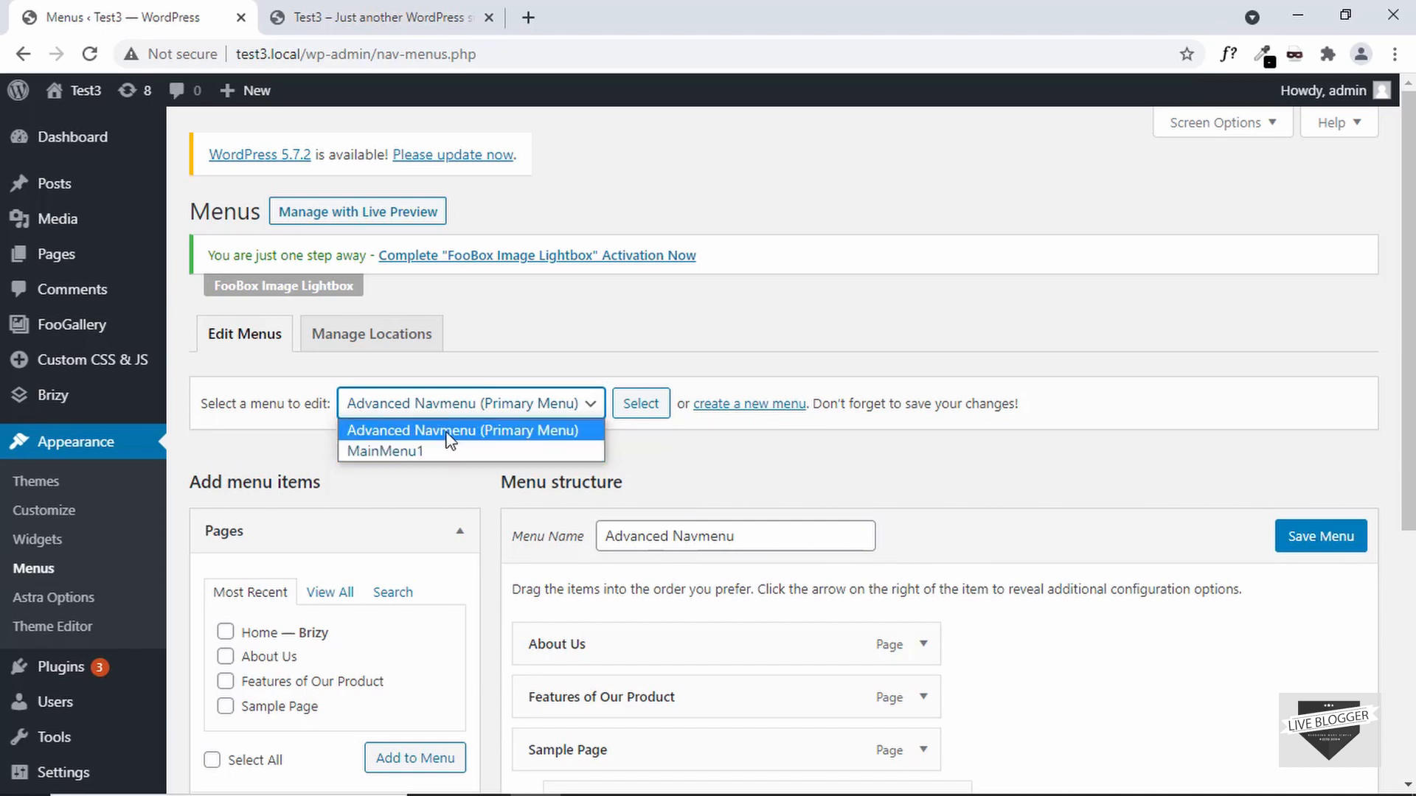
pyautogui.click(514, 348)
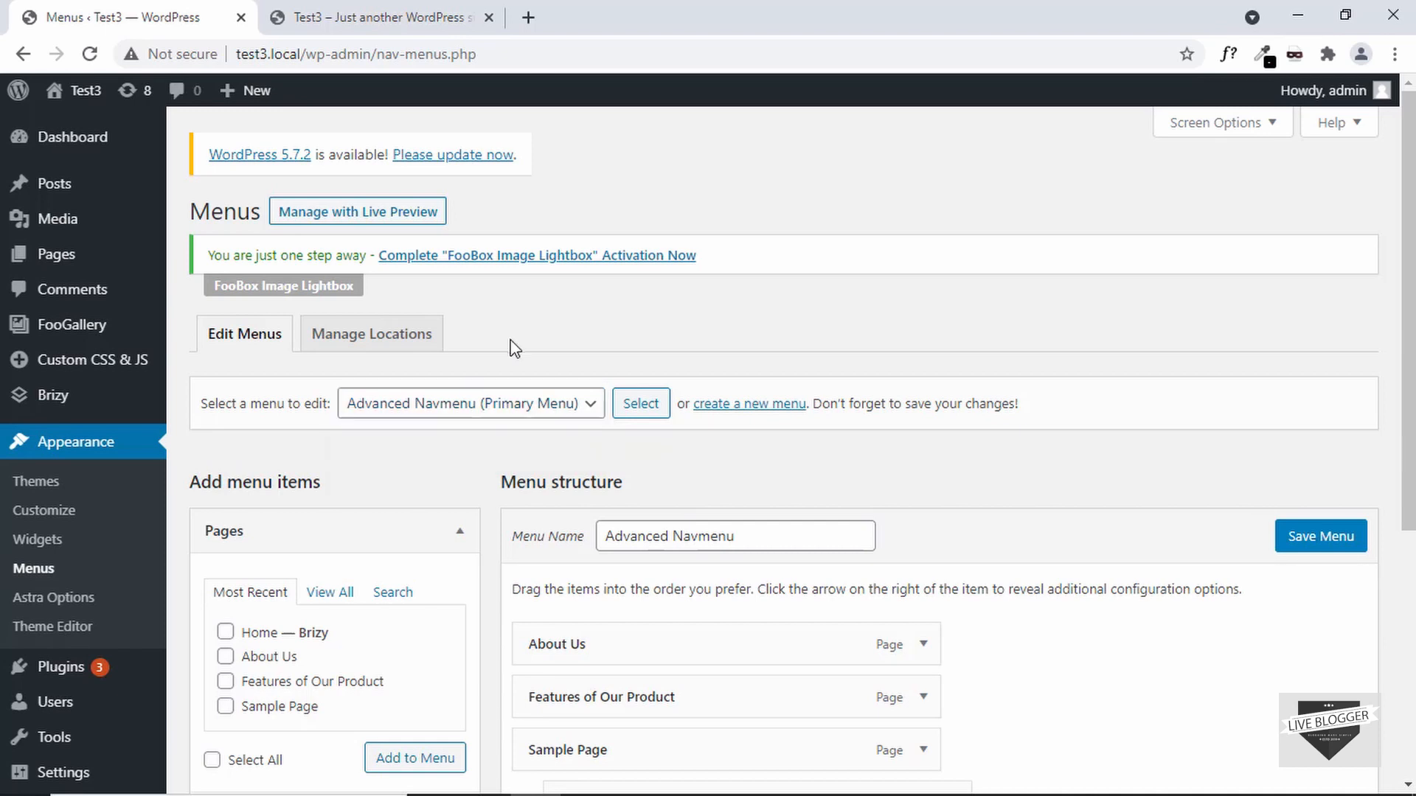
# Compare the Advanced Navmenu structure with the navigation bar on the live site.
pyautogui.click(380, 19)
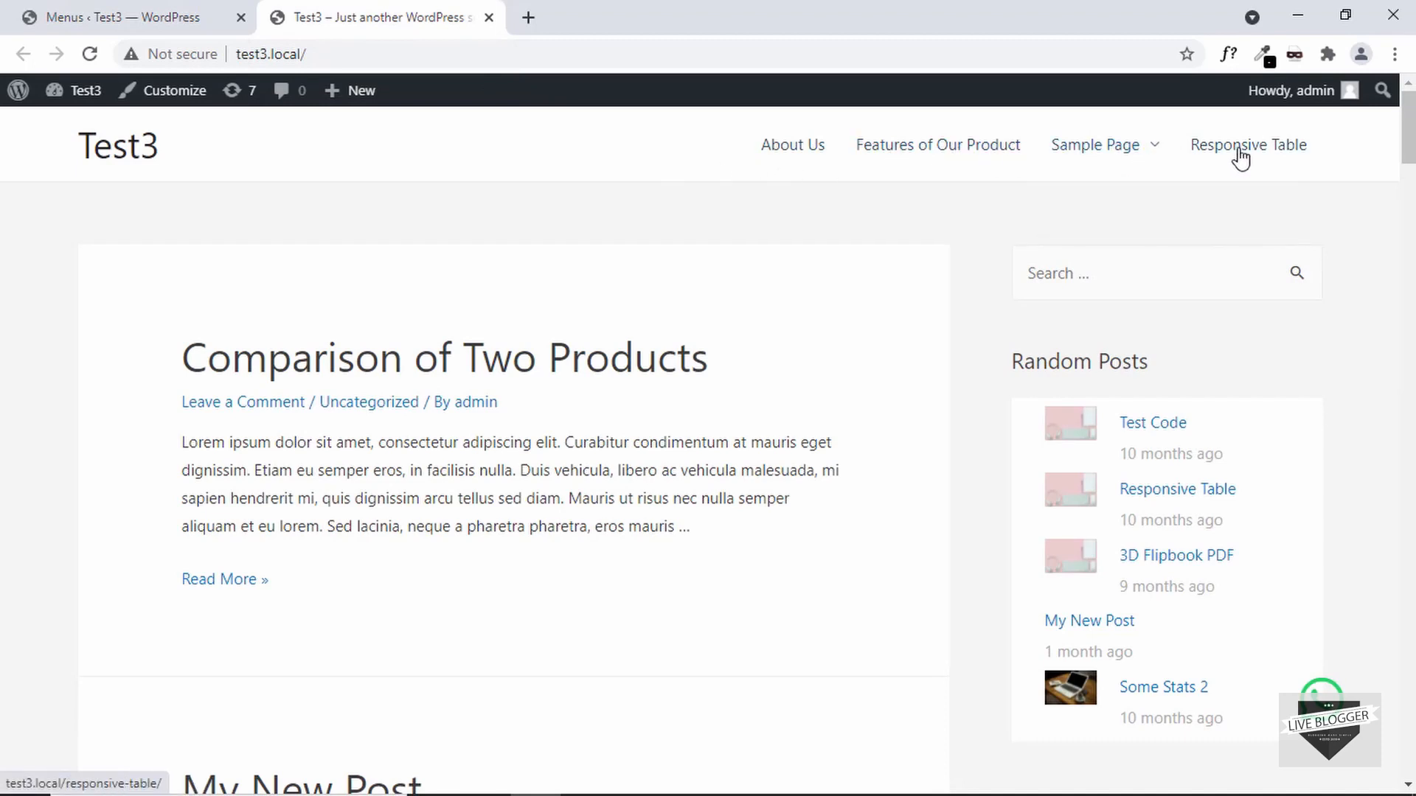
pyautogui.click(122, 24)
pyautogui.scroll(-4, 501, 561)
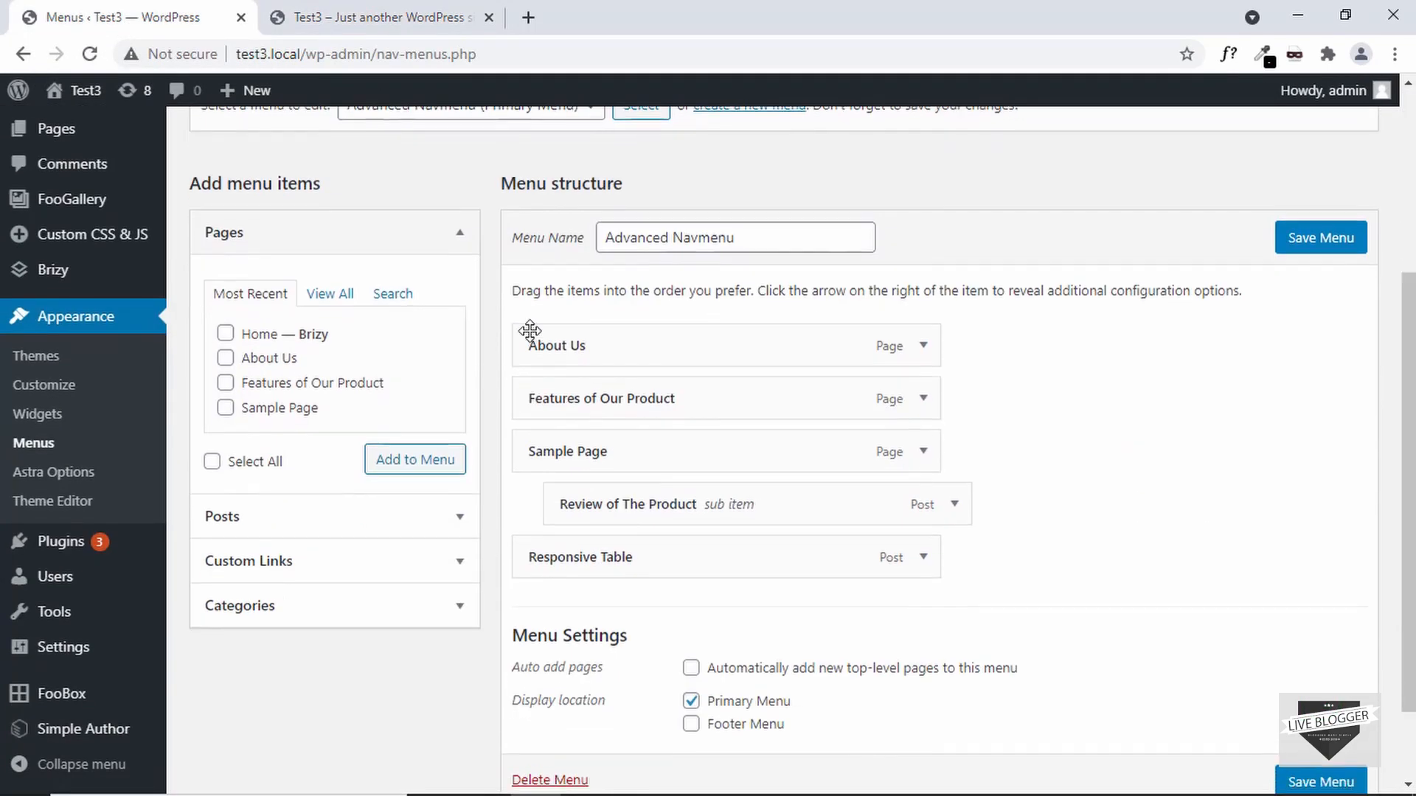
pyautogui.click(417, 16)
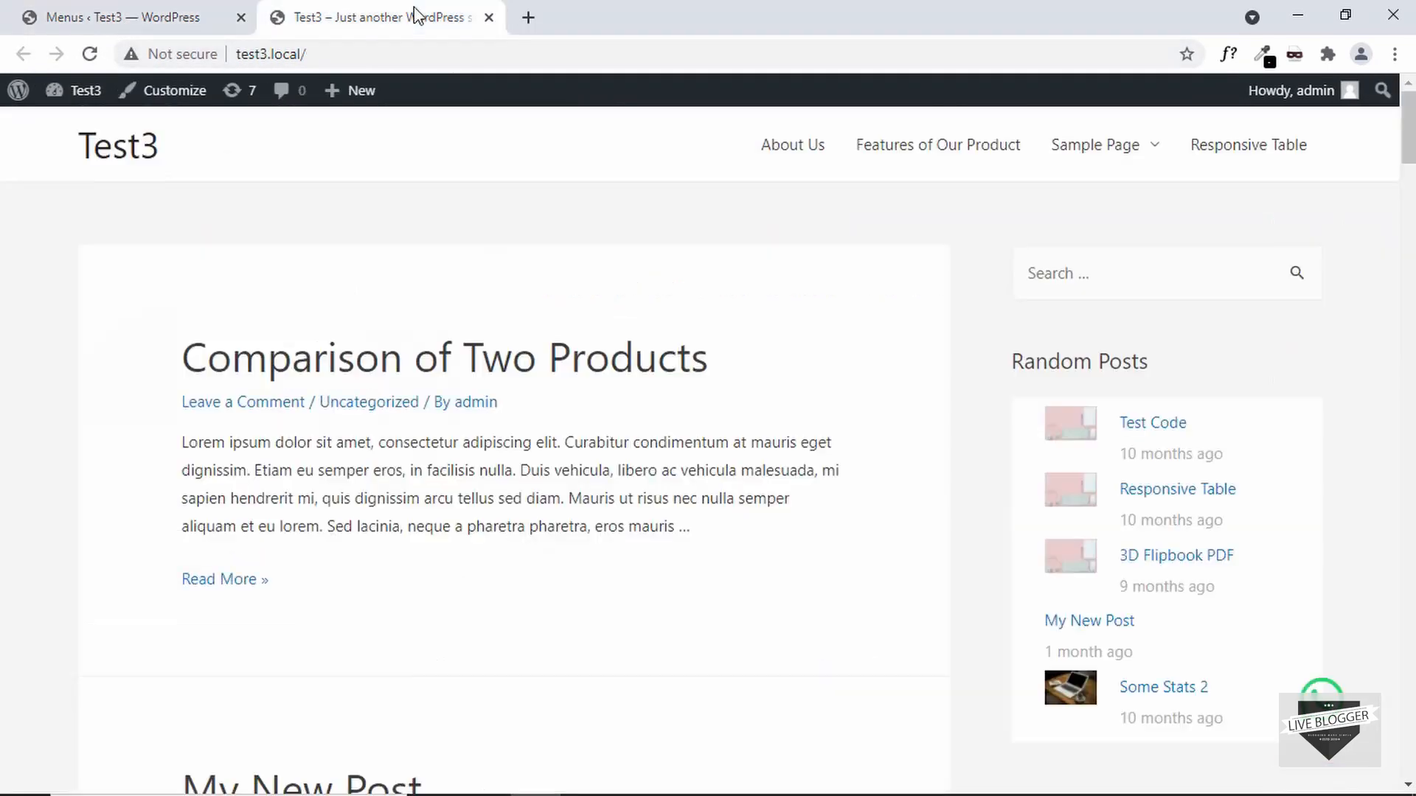
pyautogui.click(126, 18)
pyautogui.scroll(1, 496, 348)
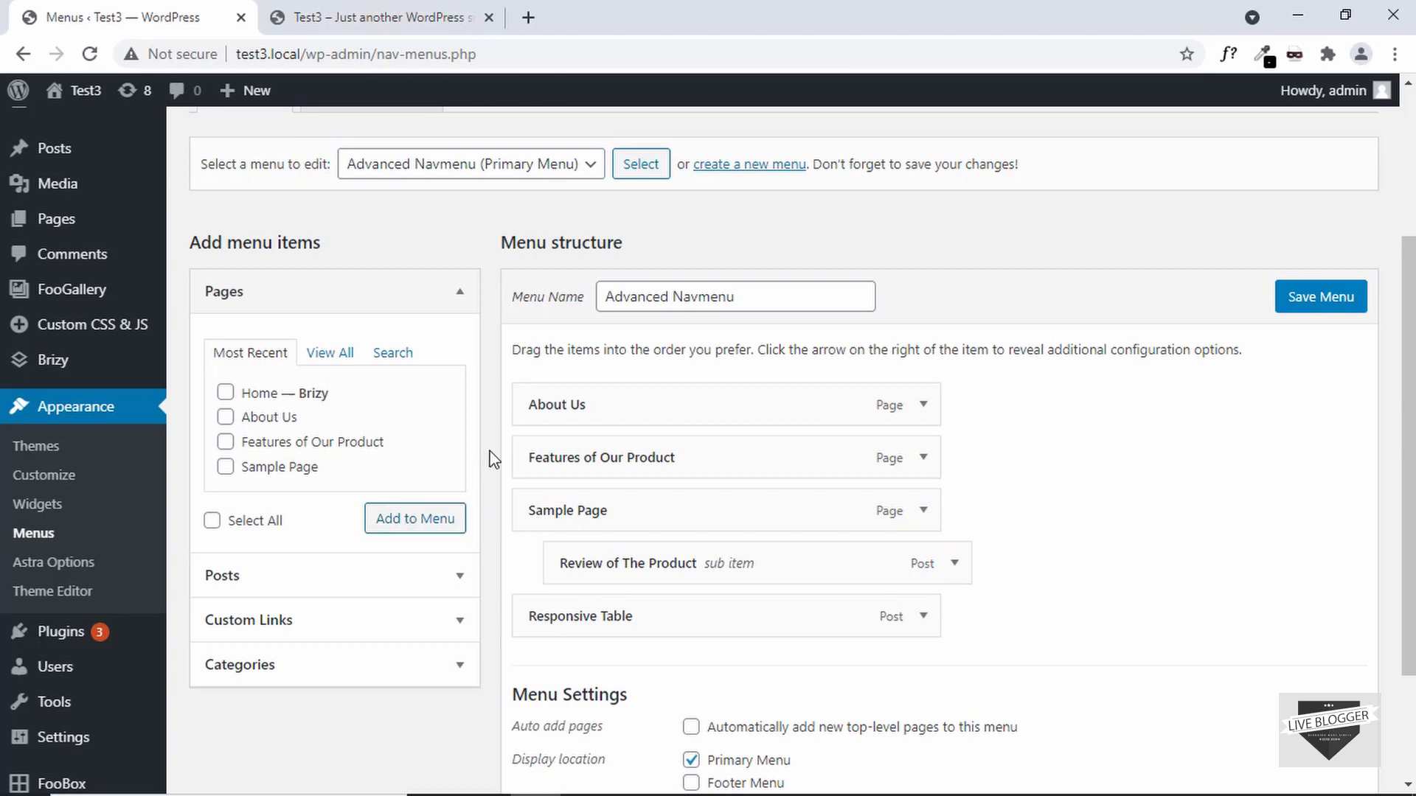
pyautogui.scroll(-2, 504, 487)
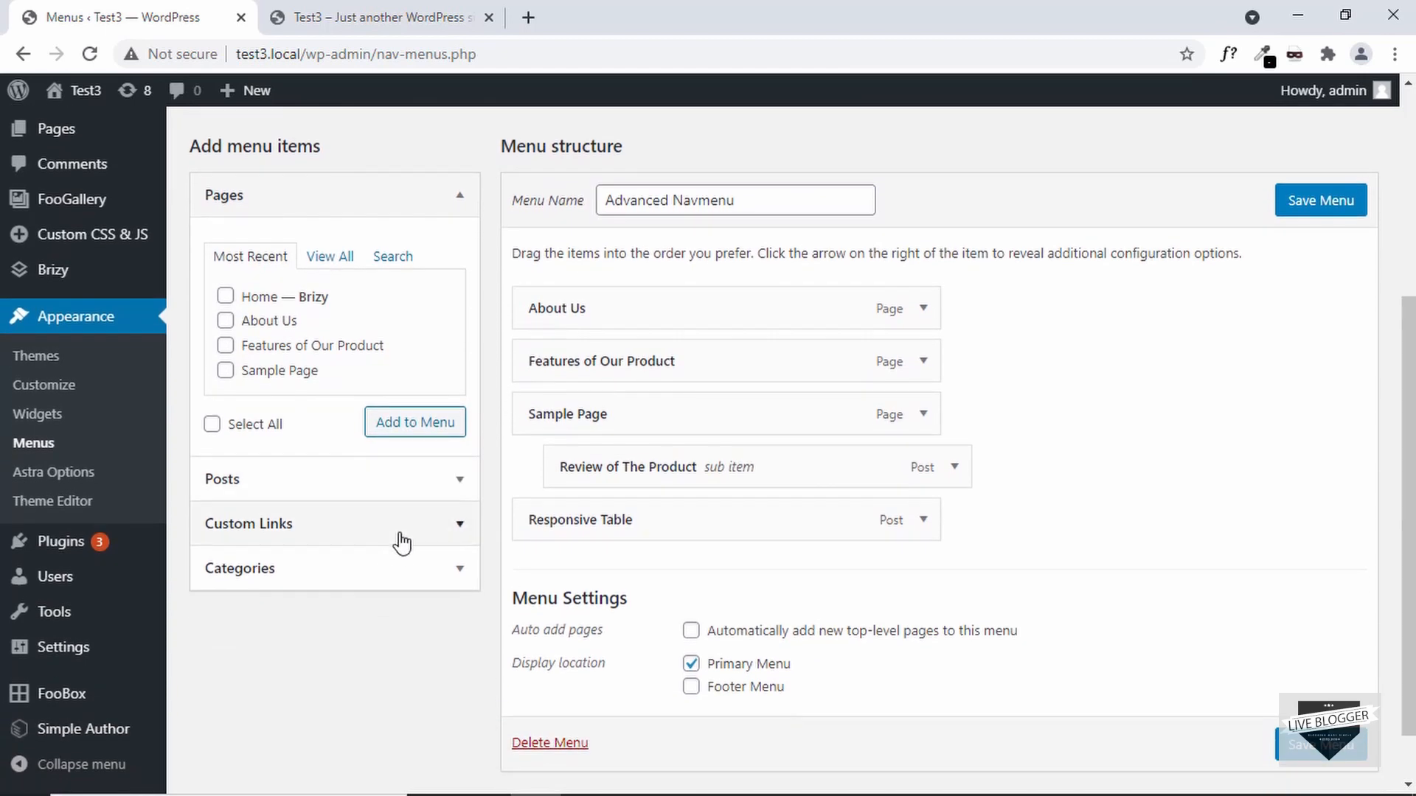
# Look through the custom link fields and the recent posts available as menu items.
pyautogui.click(400, 542)
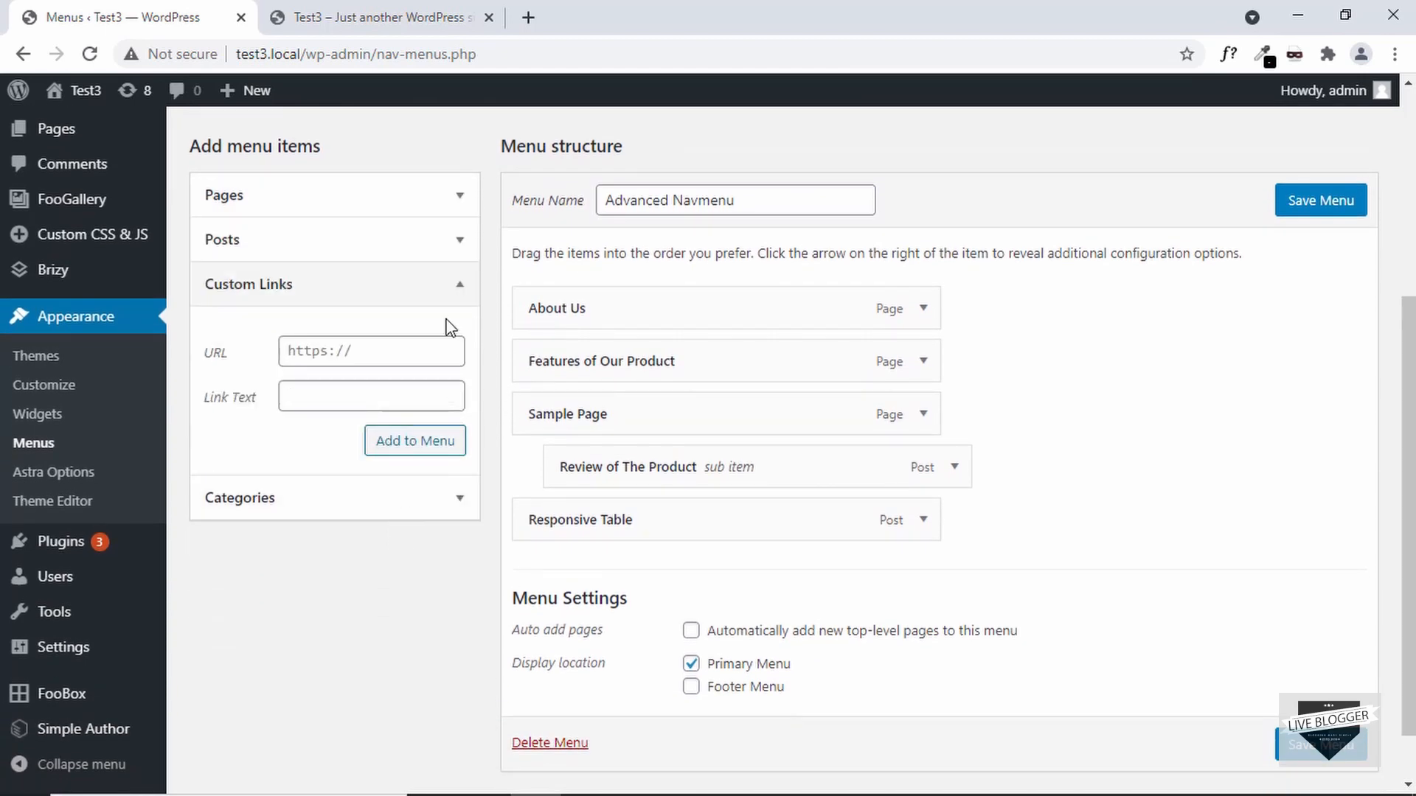
pyautogui.click(441, 299)
pyautogui.click(406, 251)
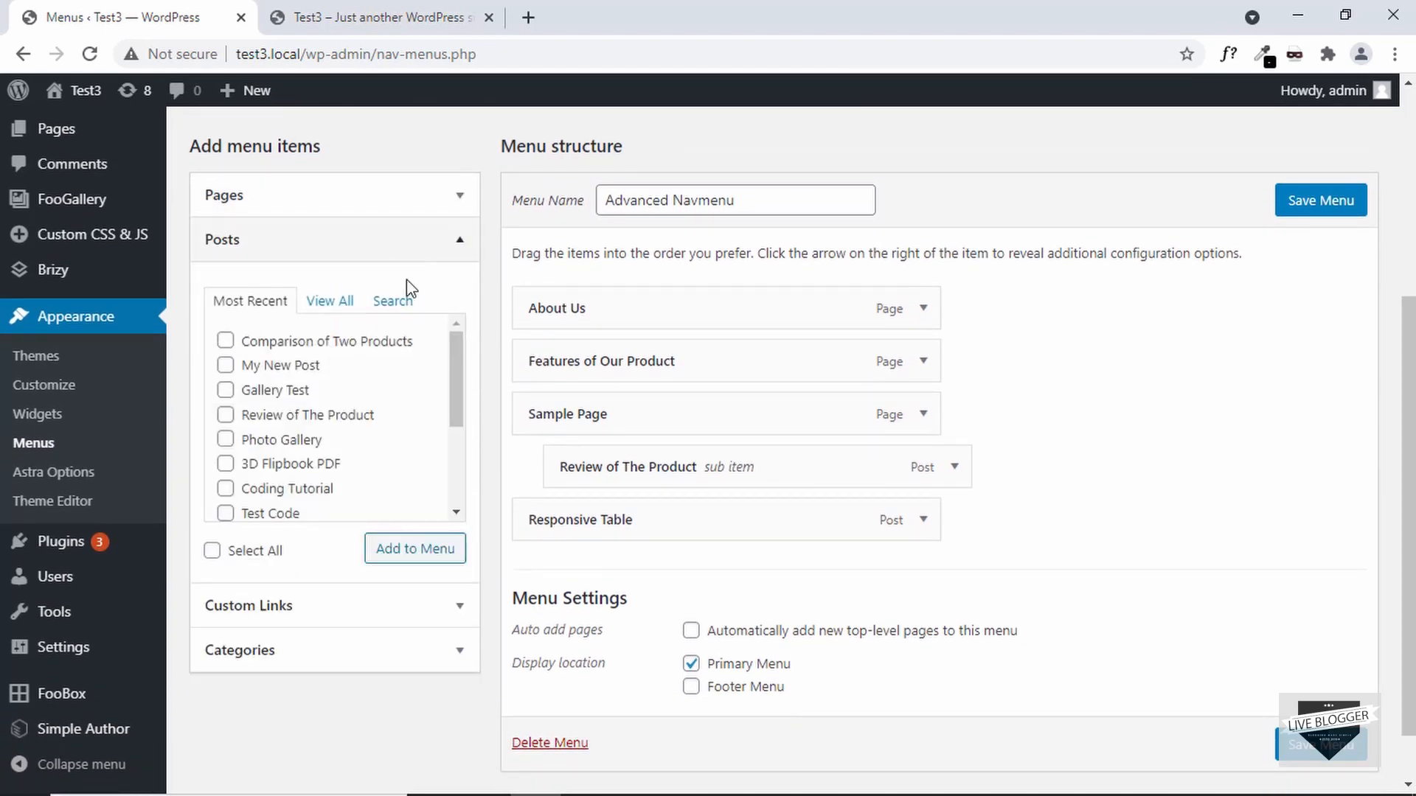
pyautogui.scroll(1, 313, 406)
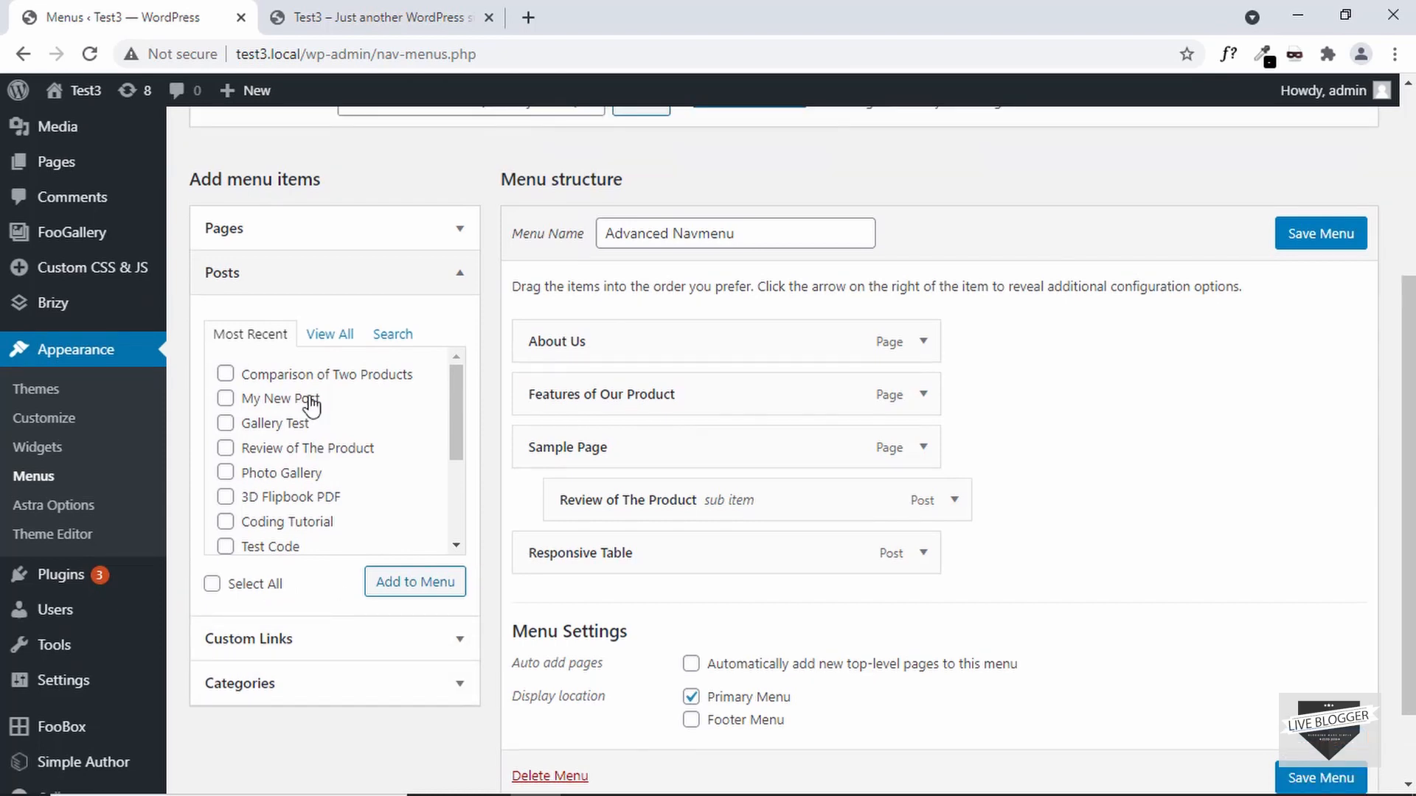
pyautogui.scroll(-2, 302, 451)
pyautogui.scroll(2, 302, 451)
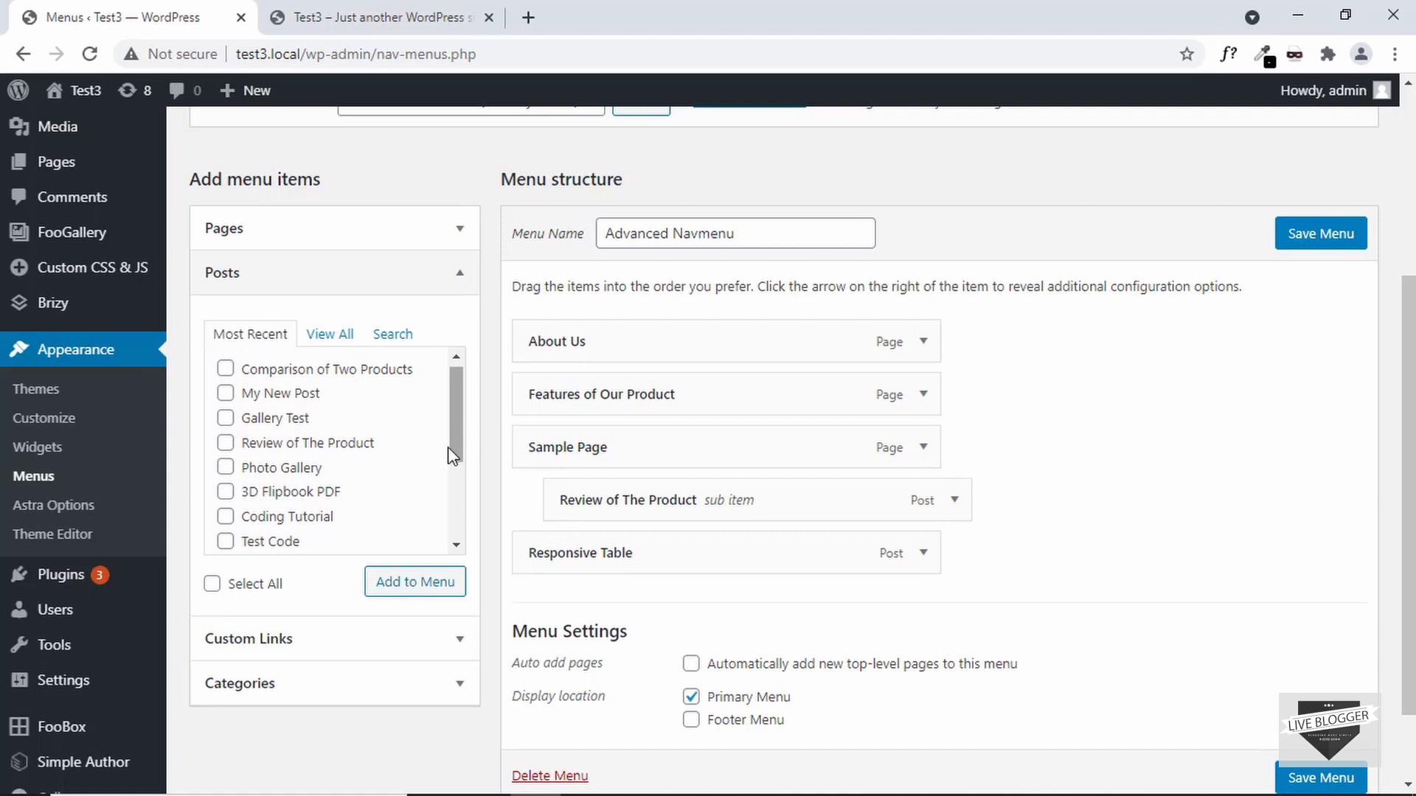
# Add a custom link with URL # and link text Download to the Advanced Navmenu menu.
pyautogui.click(338, 652)
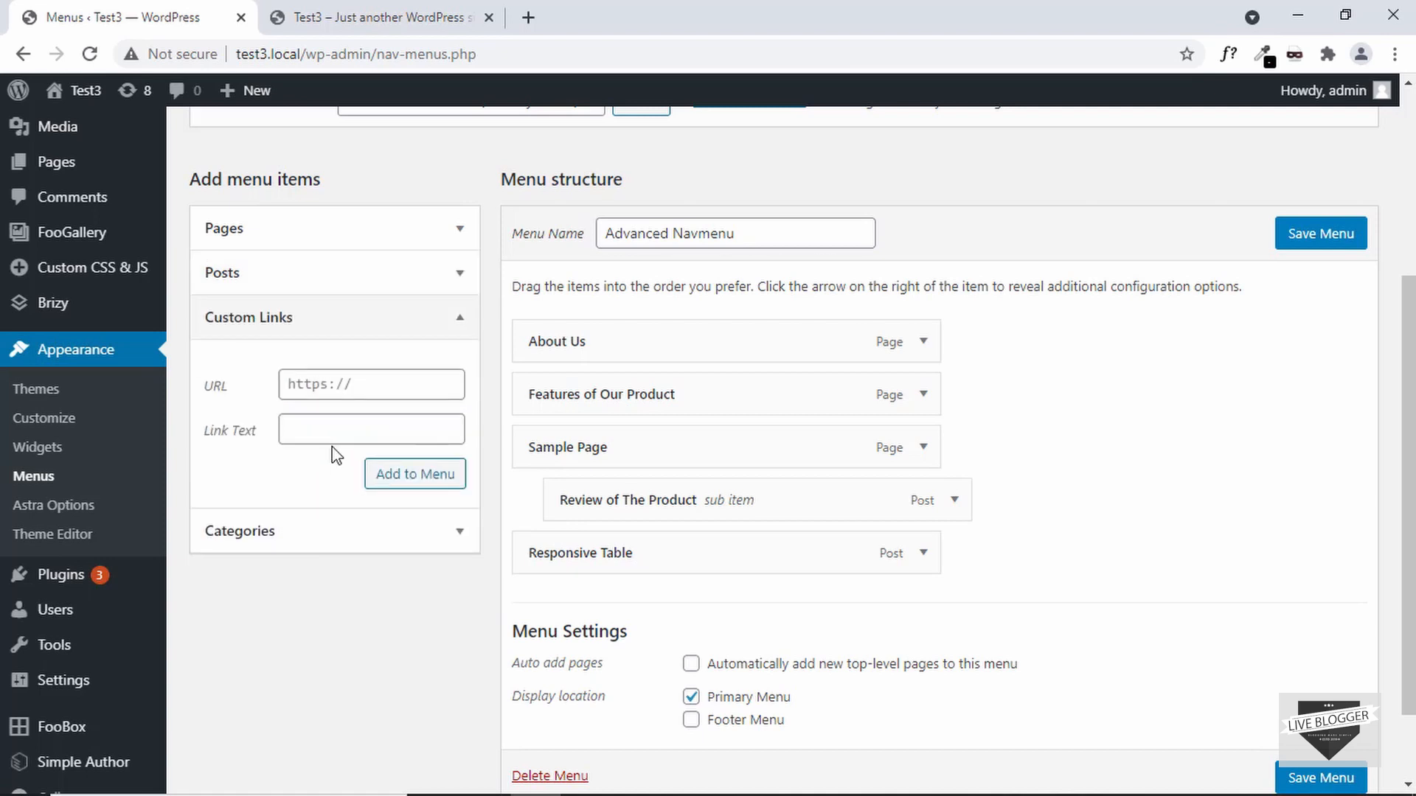
pyautogui.click(370, 385)
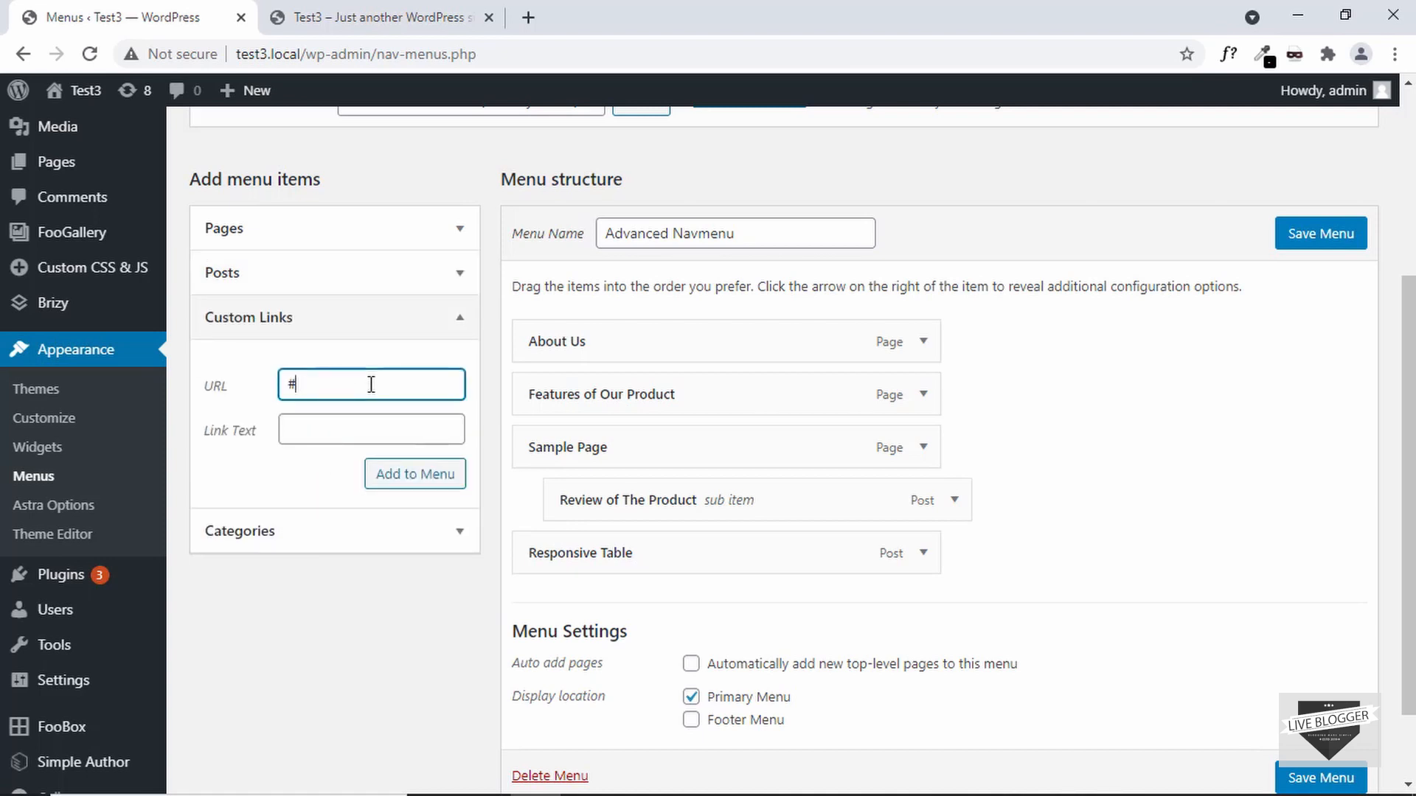
pyautogui.moveTo(298, 389); pyautogui.dragTo(258, 398)
pyautogui.click(349, 428)
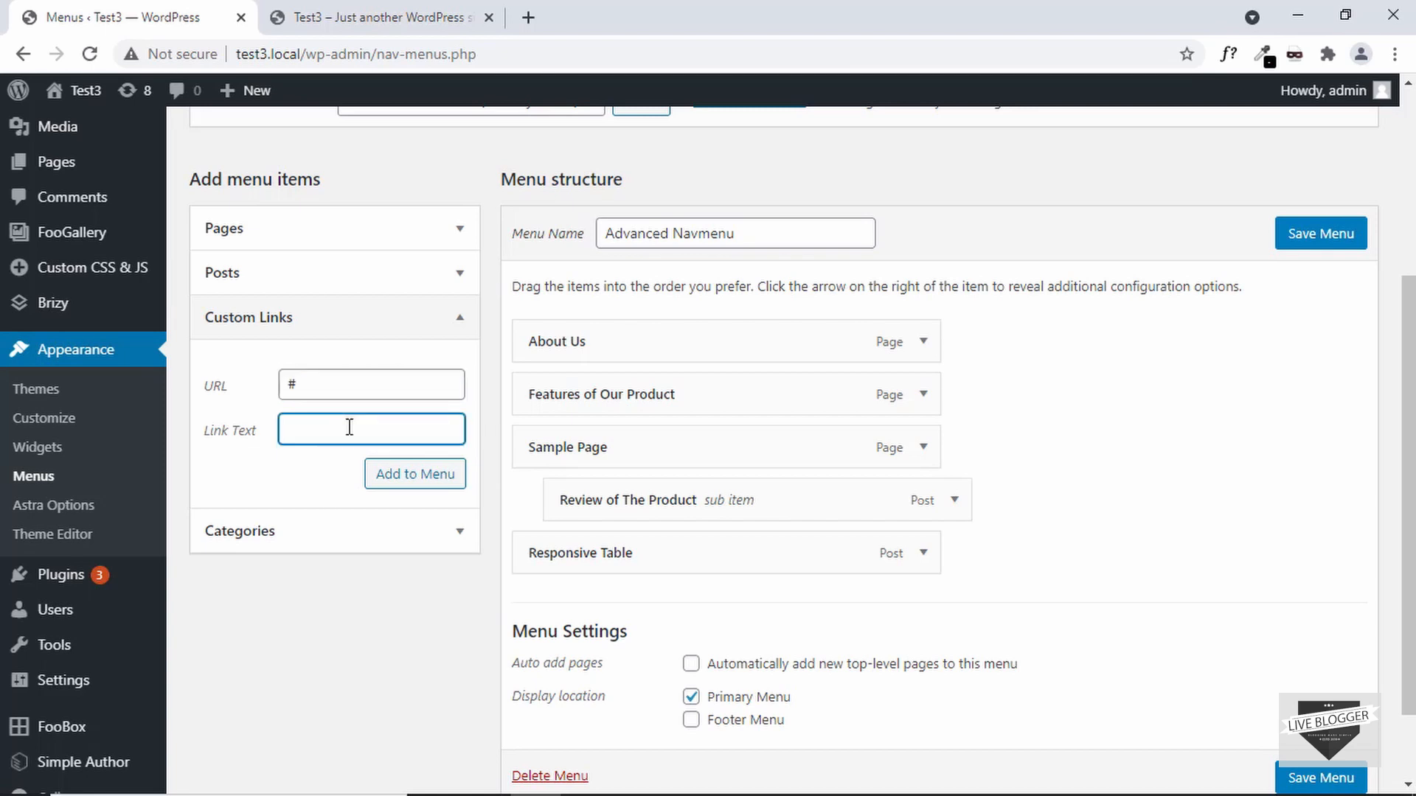
pyautogui.click(359, 22)
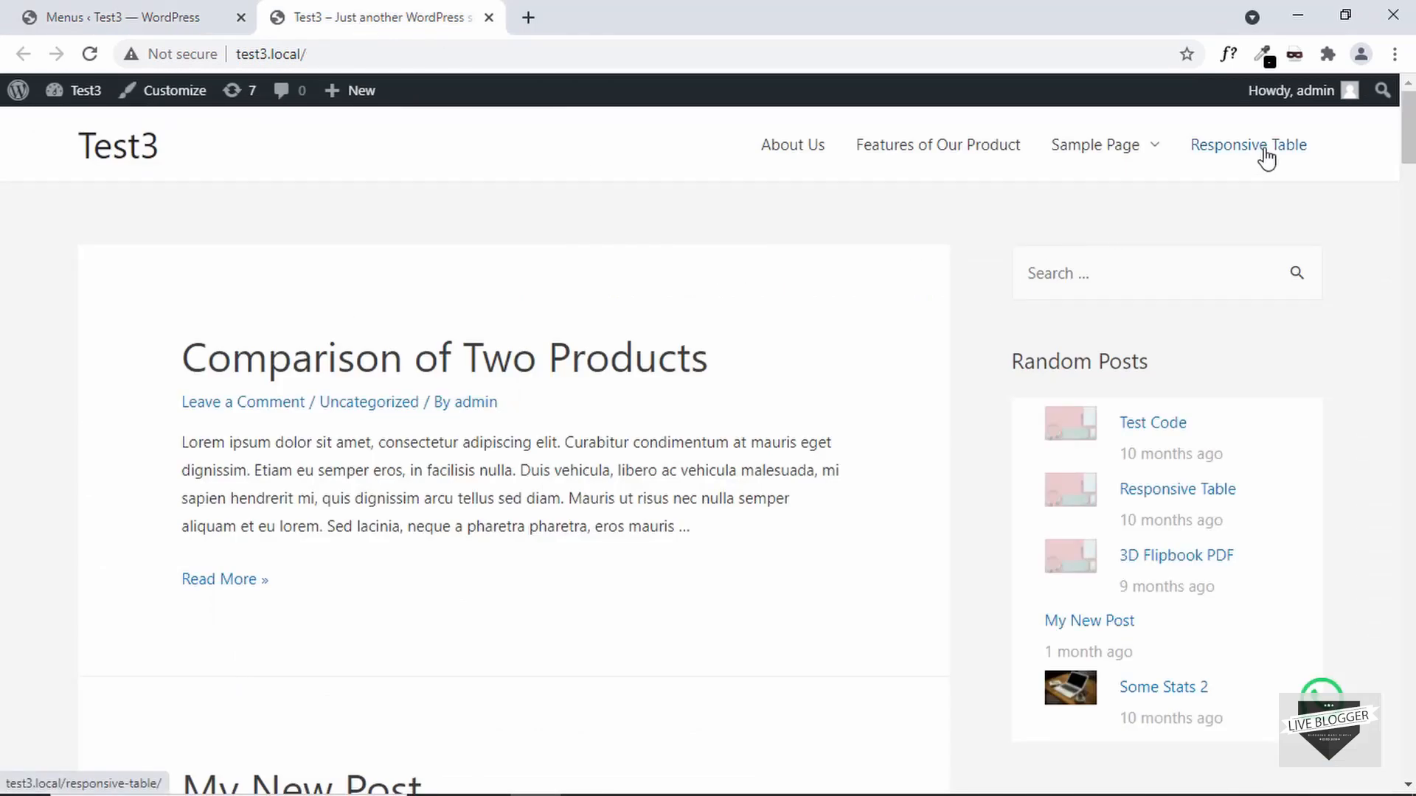
pyautogui.click(180, 16)
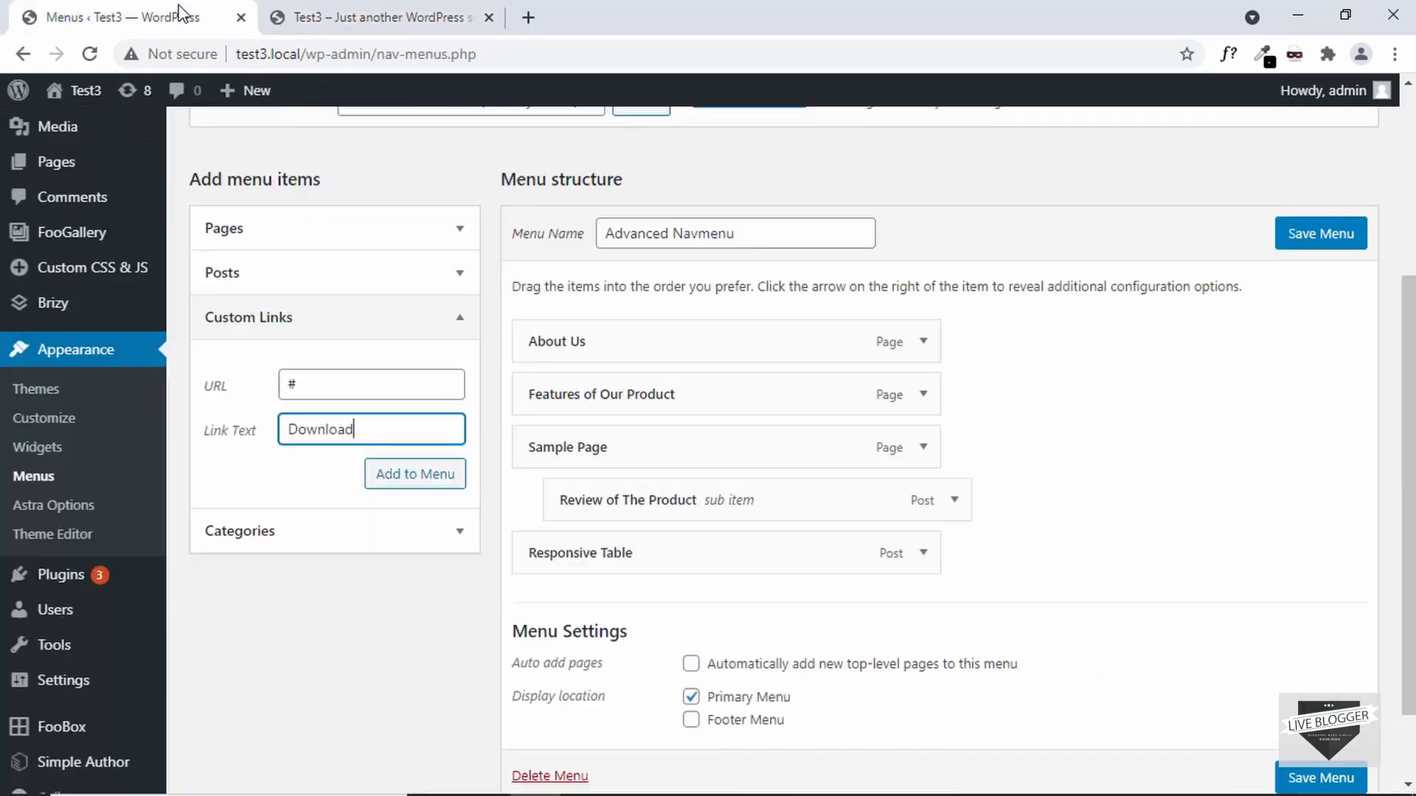
pyautogui.click(429, 483)
pyautogui.scroll(-1, 651, 497)
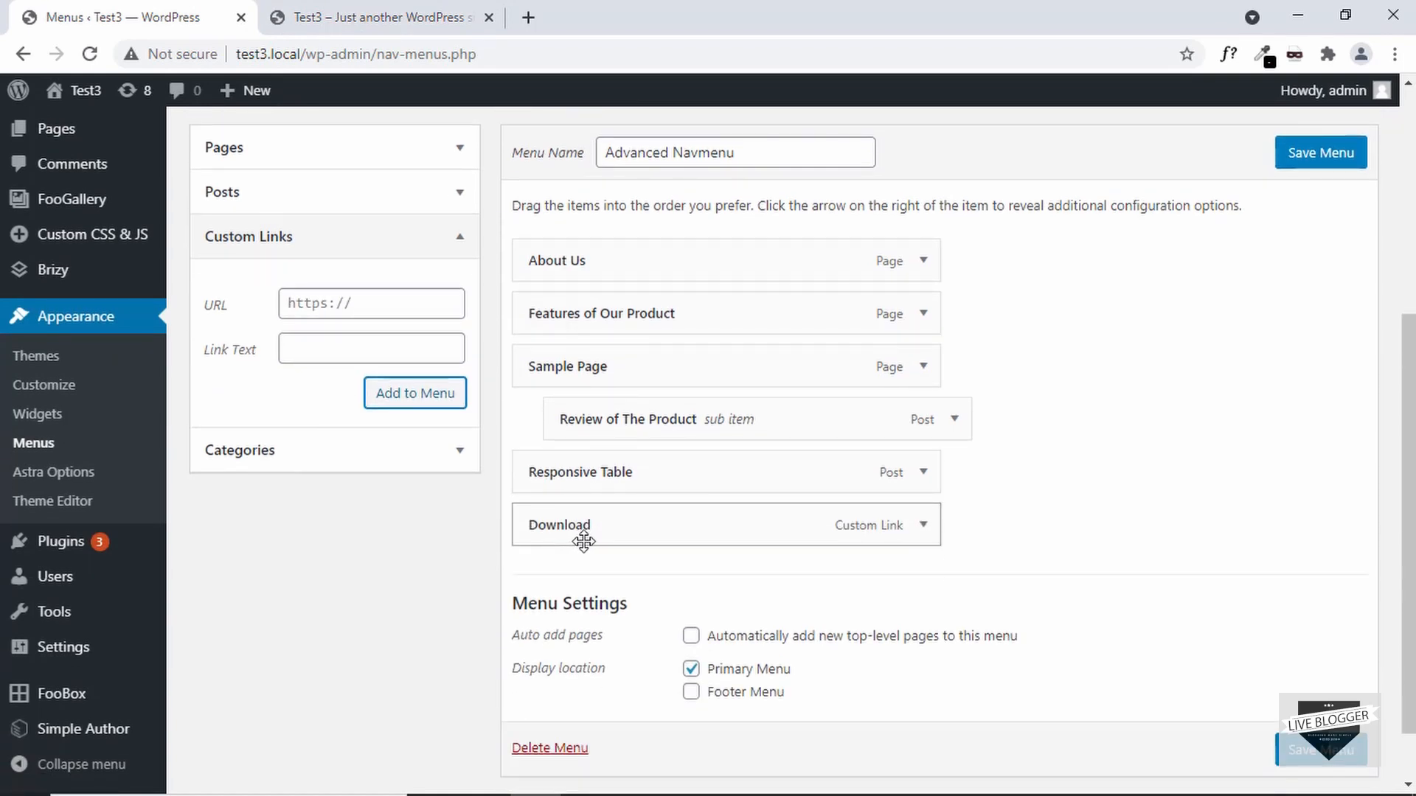
# Save the Advanced Navmenu menu and reload the site's homepage to check the navigation bar.
pyautogui.click(1319, 157)
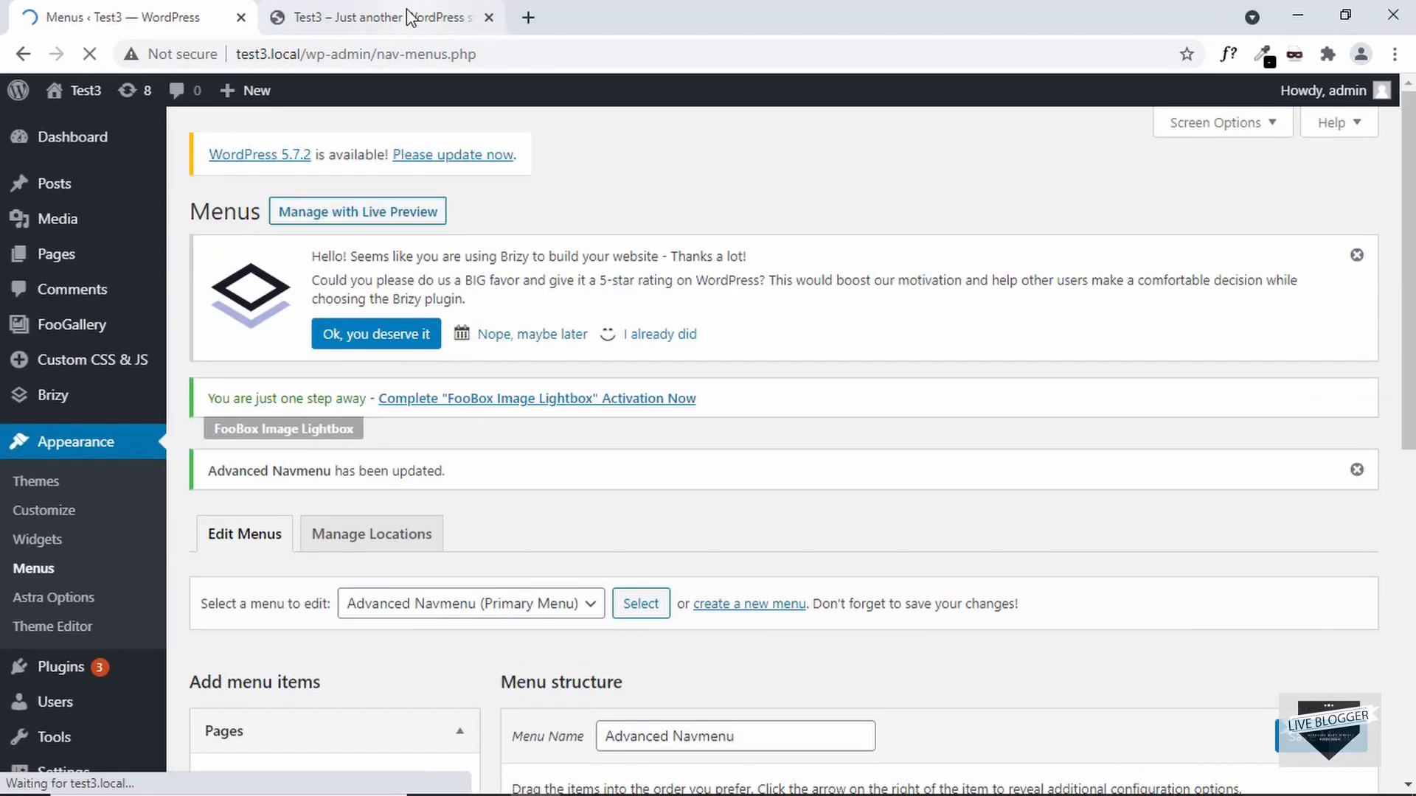
pyautogui.click(409, 16)
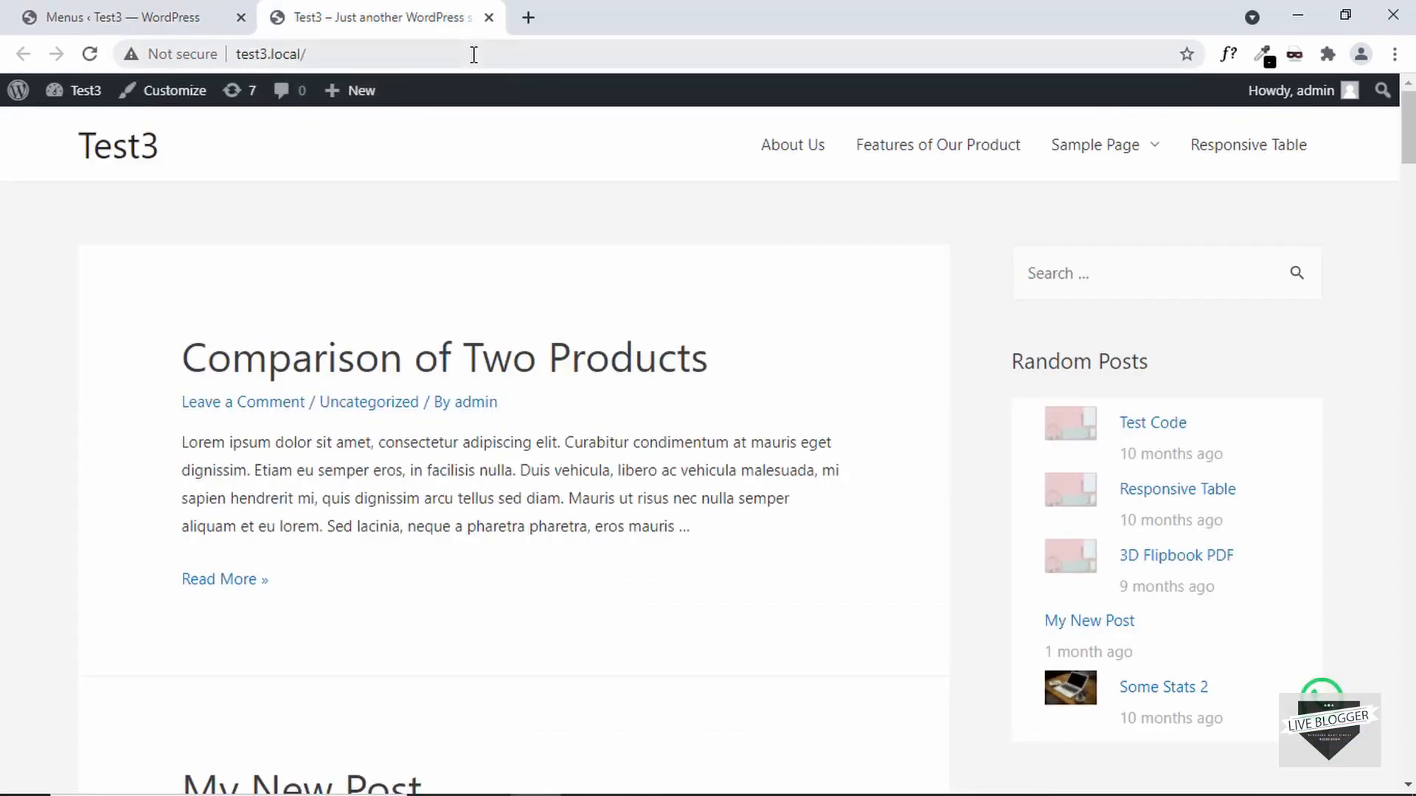
pyautogui.click(473, 56)
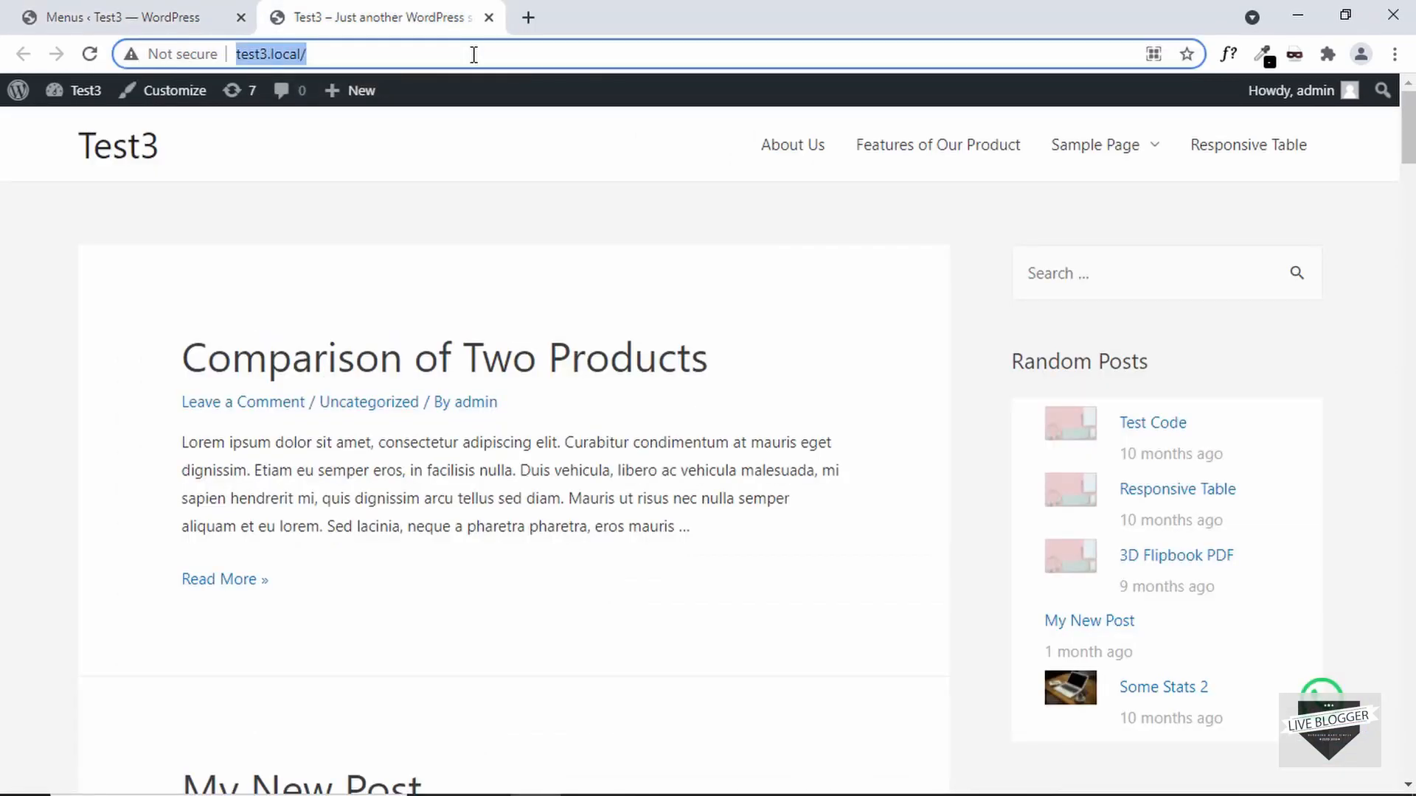
pyautogui.press('Return')
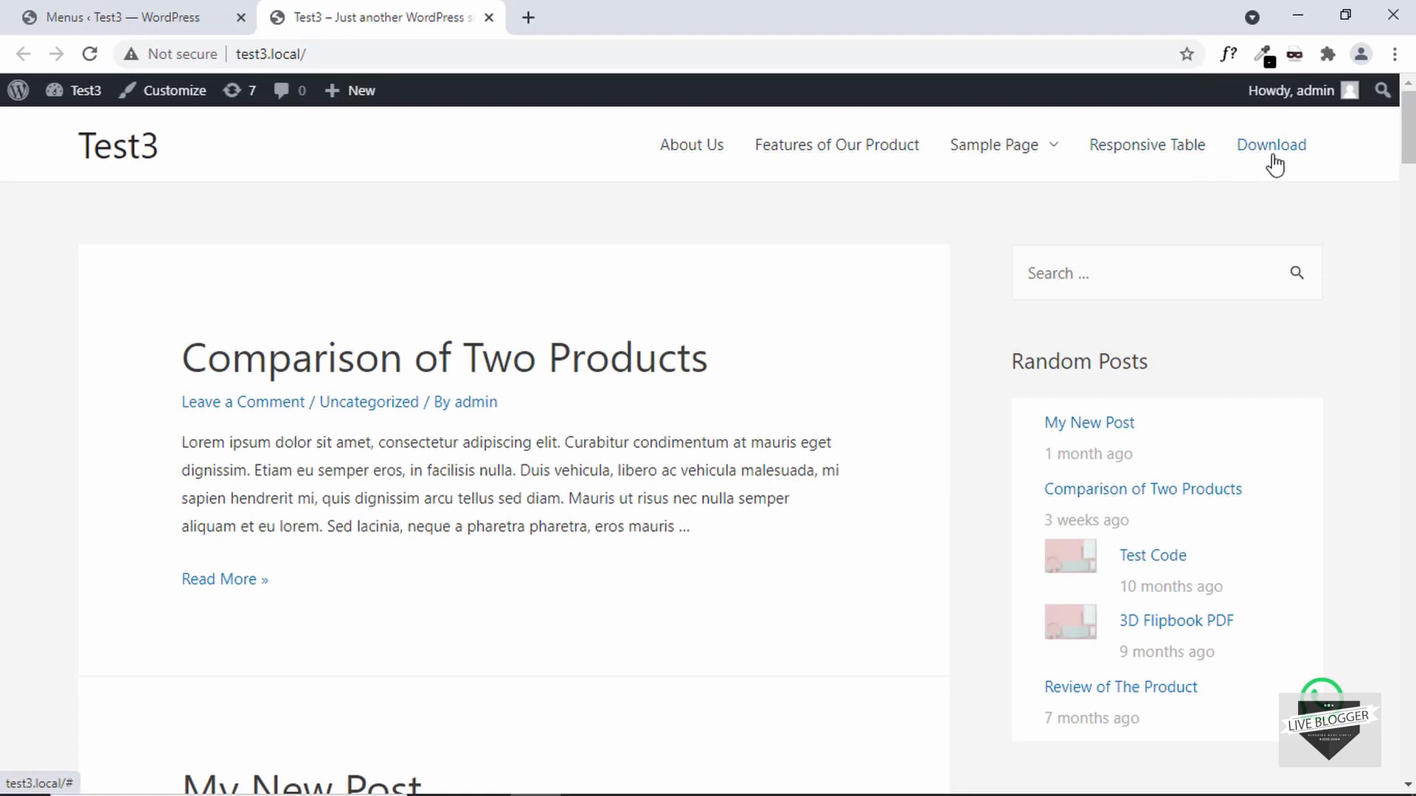
# Enable the CSS Classes advanced property for menu items in the menu editor's screen options.
pyautogui.click(190, 16)
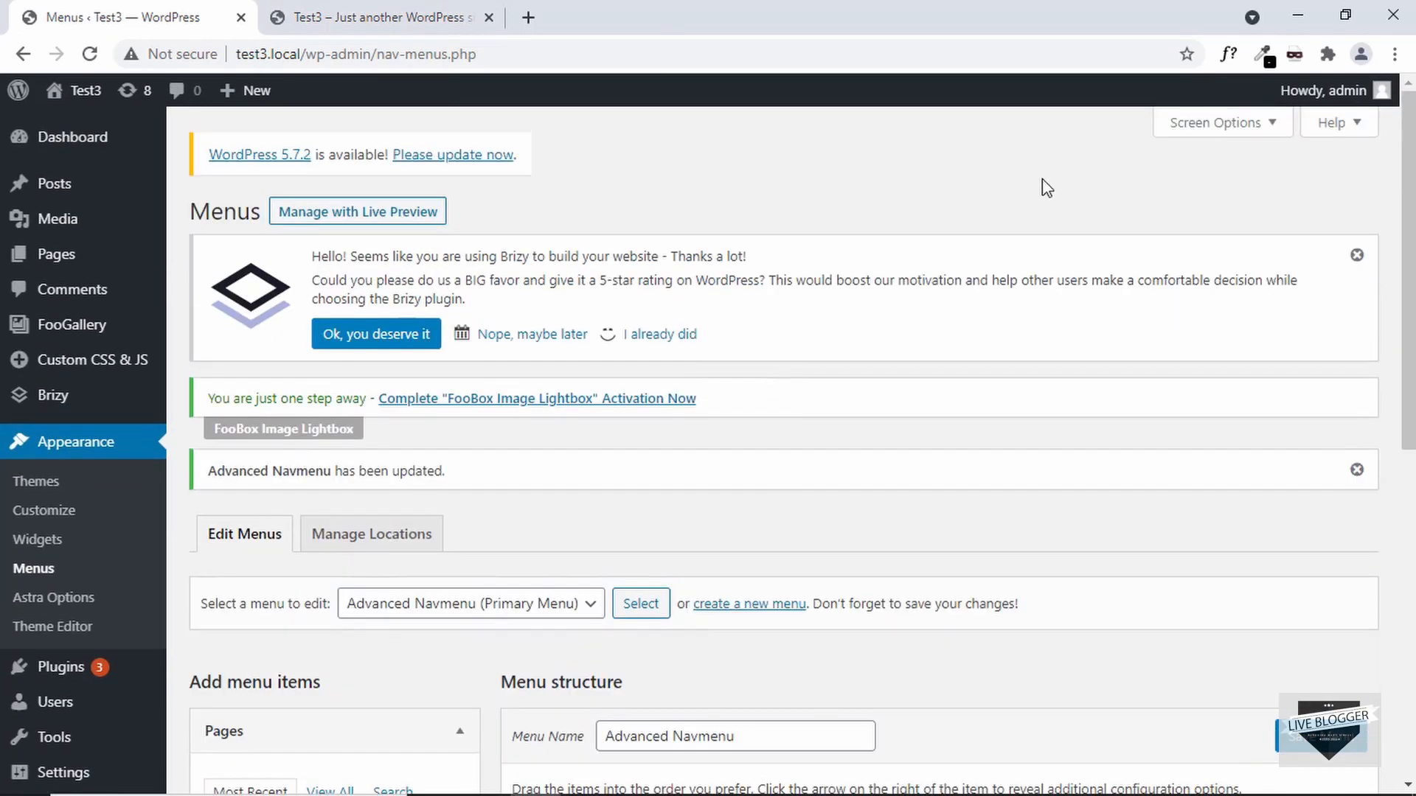
pyautogui.click(1232, 126)
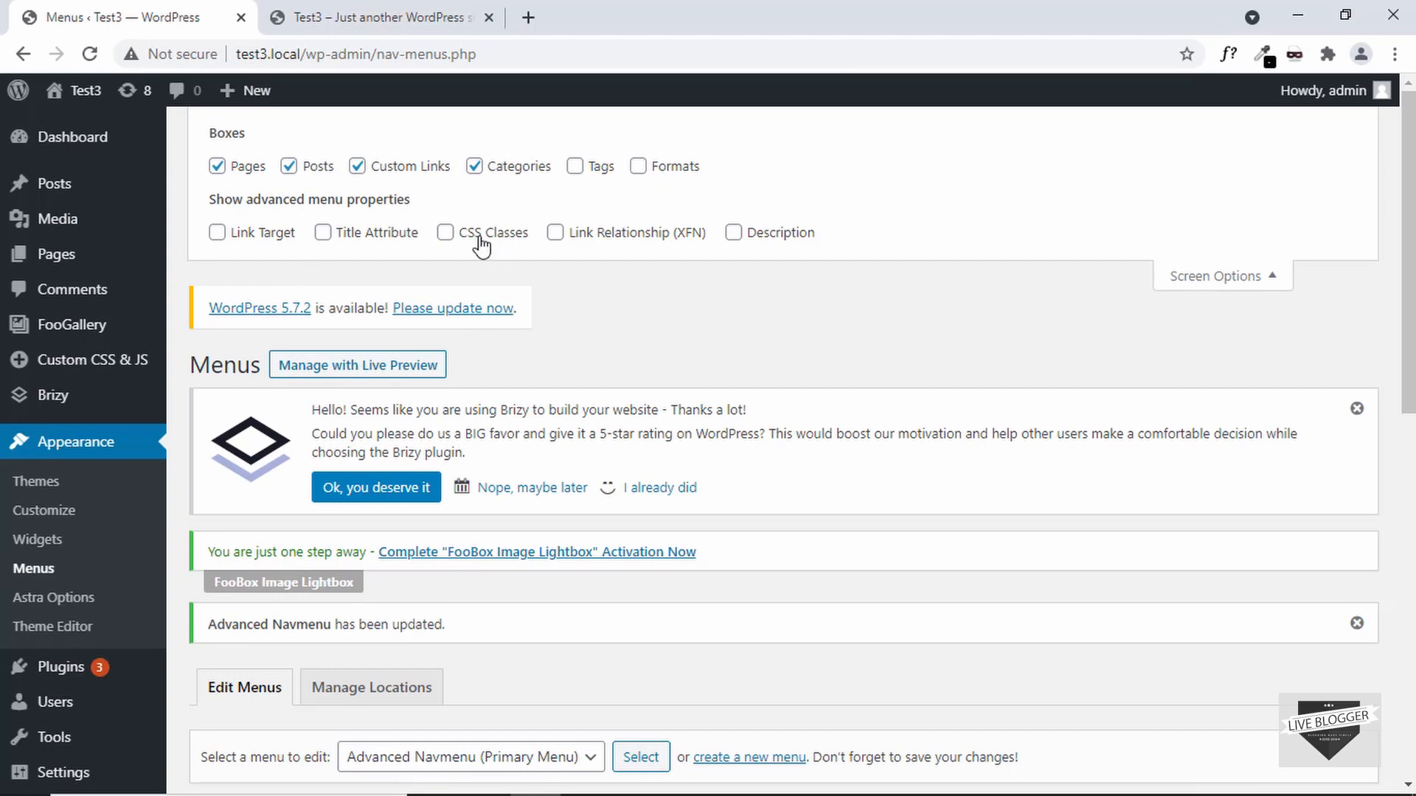
pyautogui.click(1236, 281)
# Assign the CSS class custom-btn to the Download menu item and save the menu.
pyautogui.scroll(-9, 996, 307)
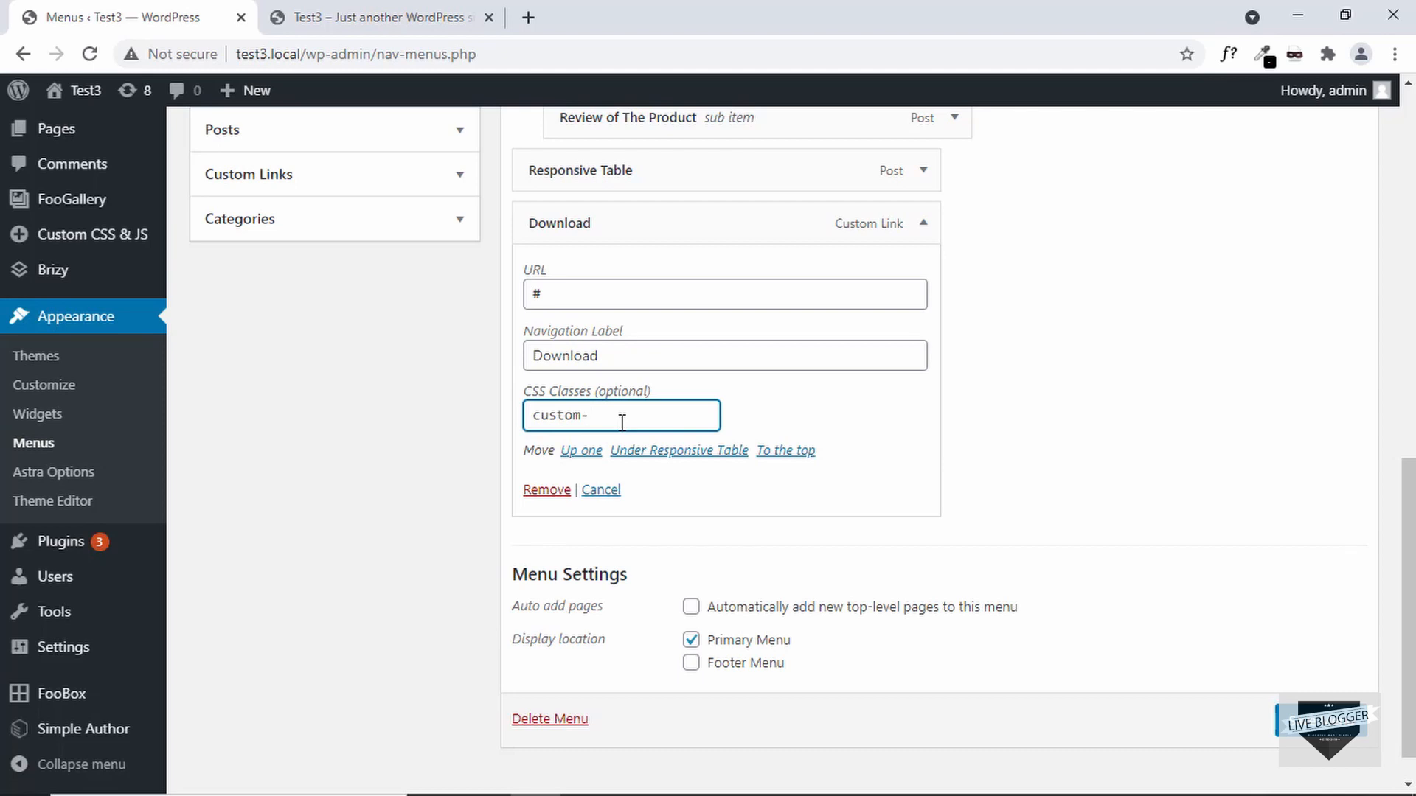
pyautogui.moveTo(676, 413); pyautogui.dragTo(527, 411)
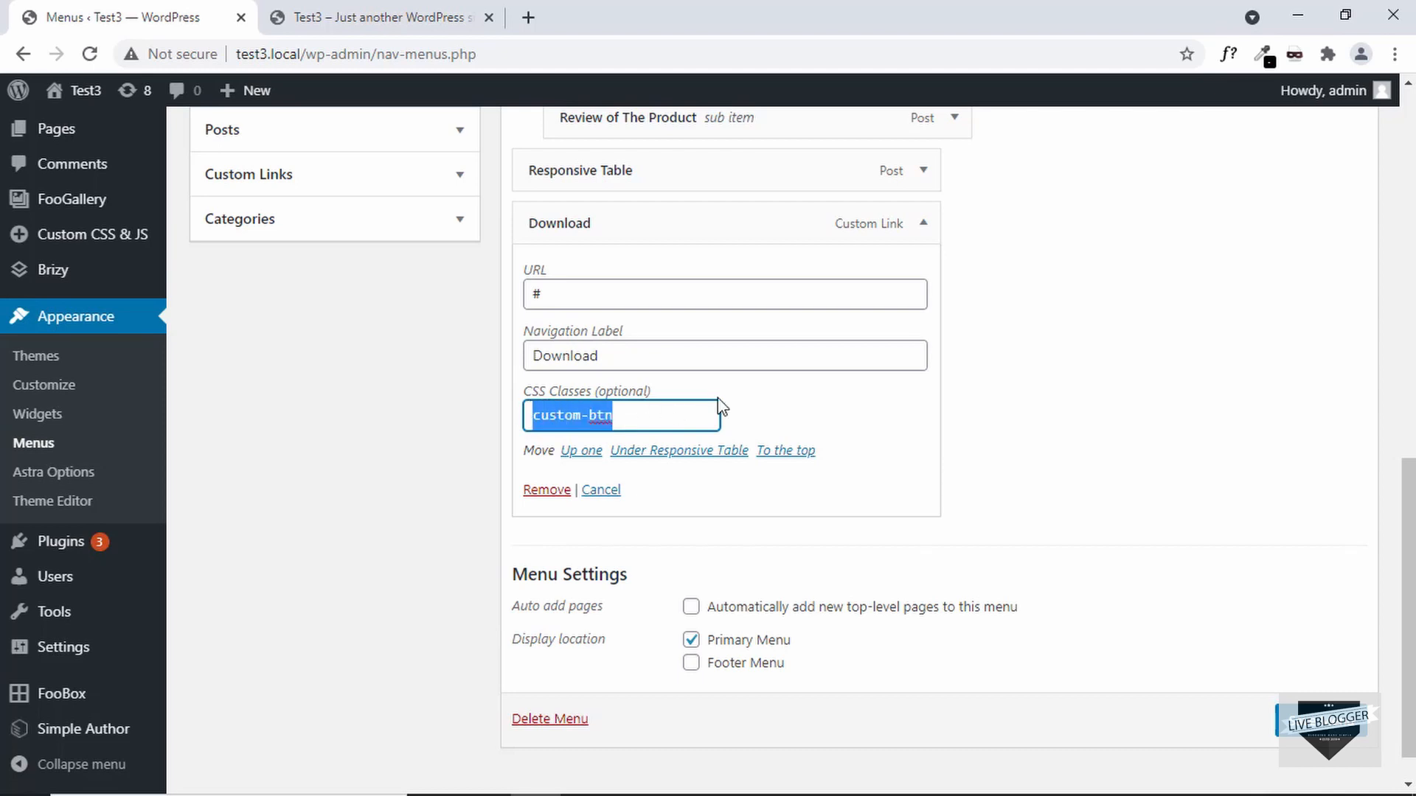
pyautogui.click(832, 421)
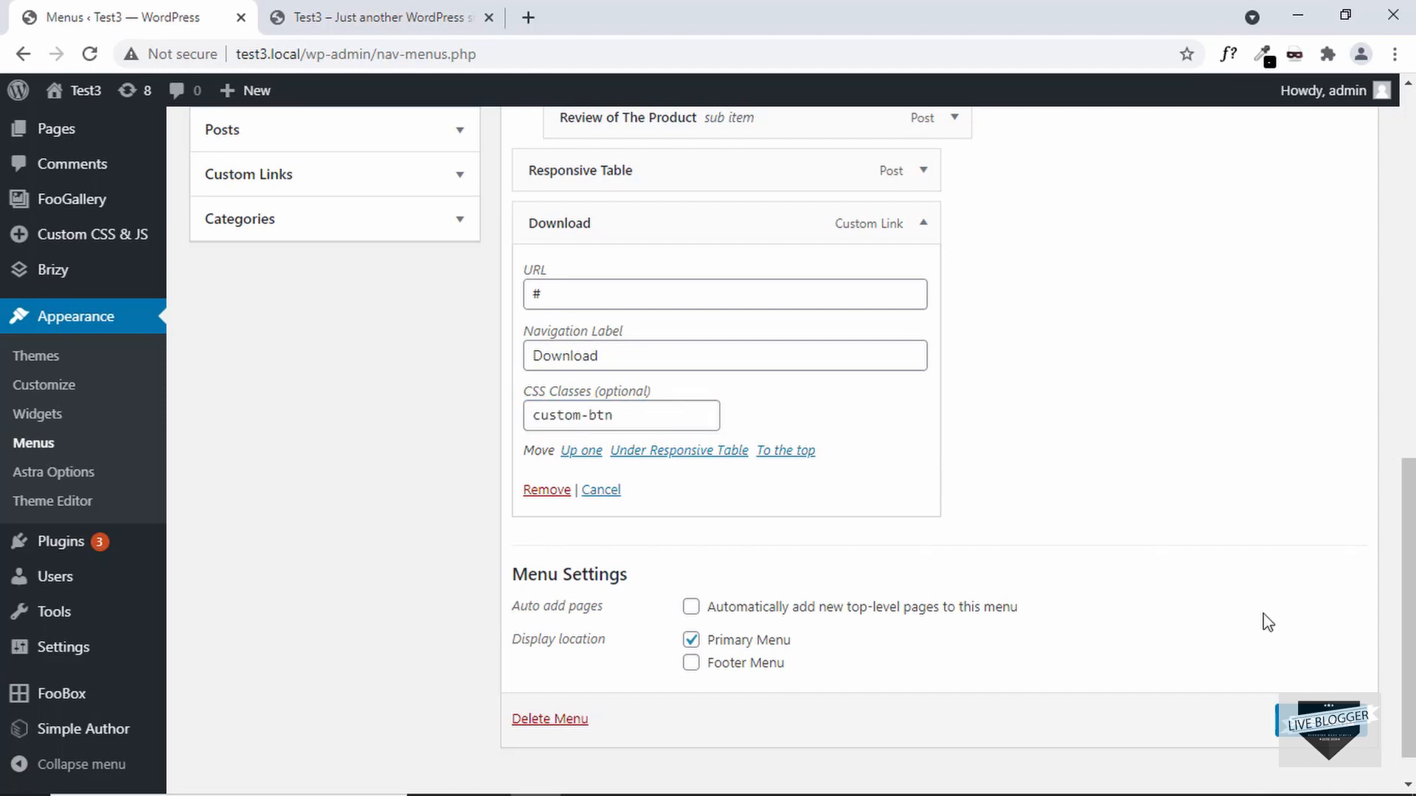
pyautogui.click(1320, 720)
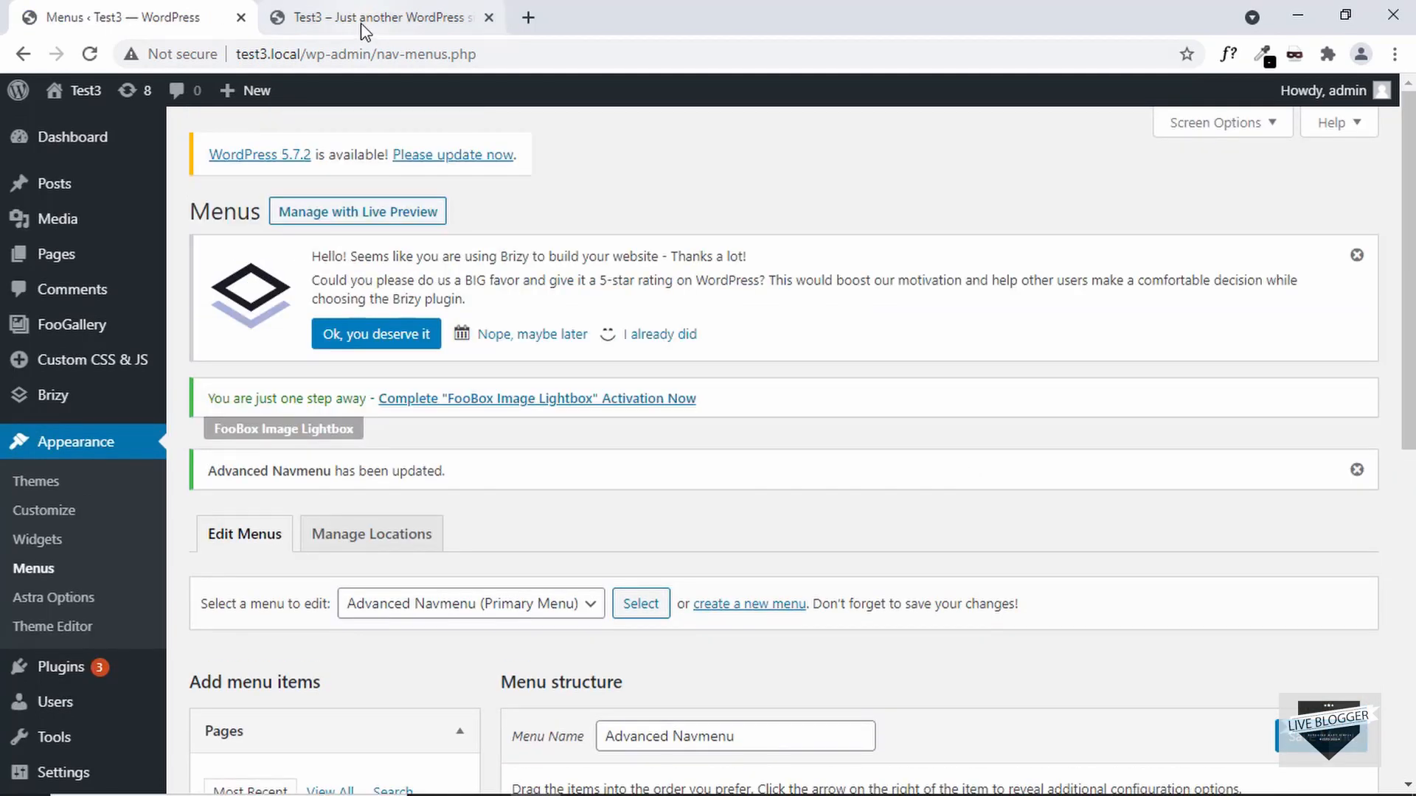
# Reload the test3.local homepage to check the Download item in the navigation bar.
pyautogui.click(364, 18)
pyautogui.click(382, 53)
pyautogui.click(383, 54)
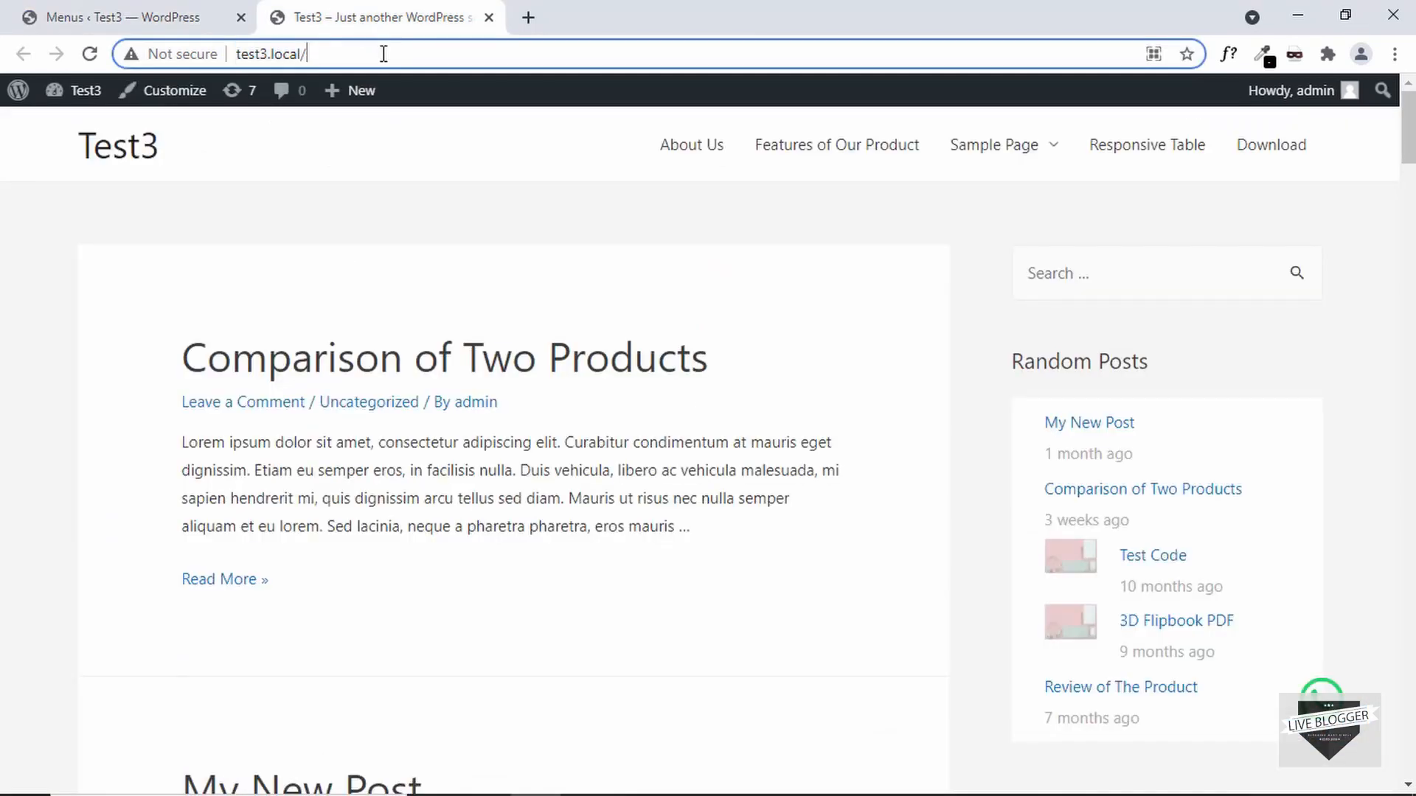
pyautogui.press('Return')
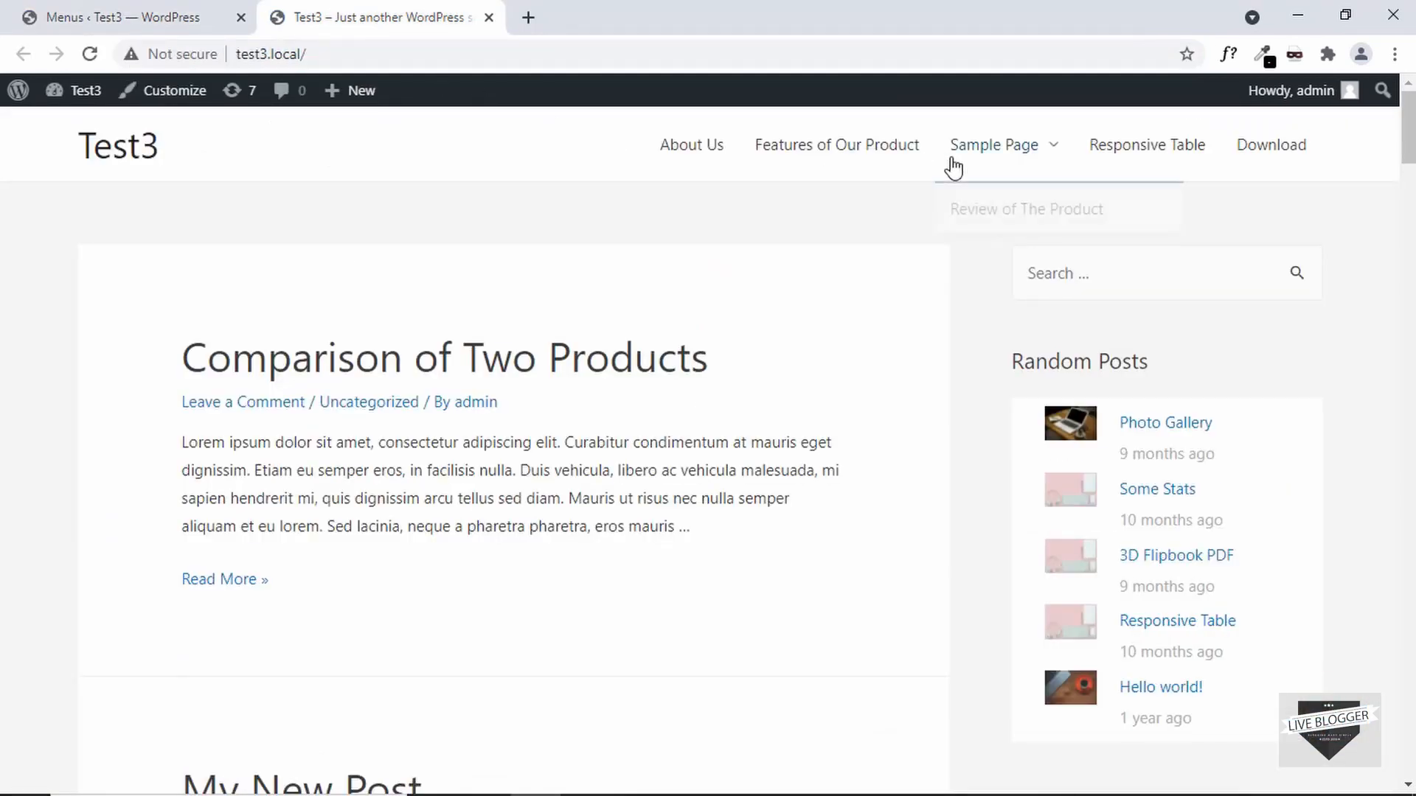
# Inspect the Download link in the browser's developer tools and select its parent list item with the custom-btn class.
pyautogui.rightClick(1276, 166)
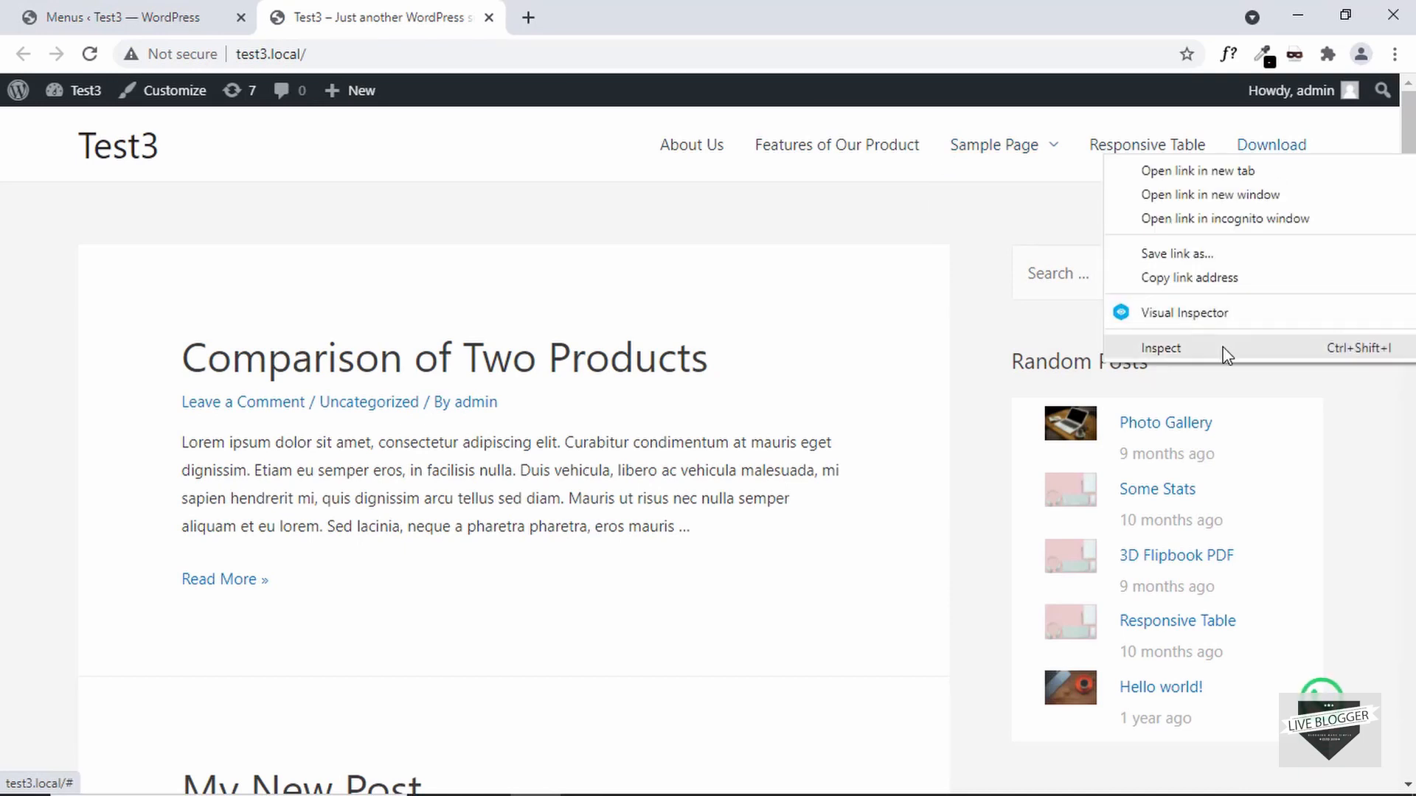
pyautogui.press('Escape')
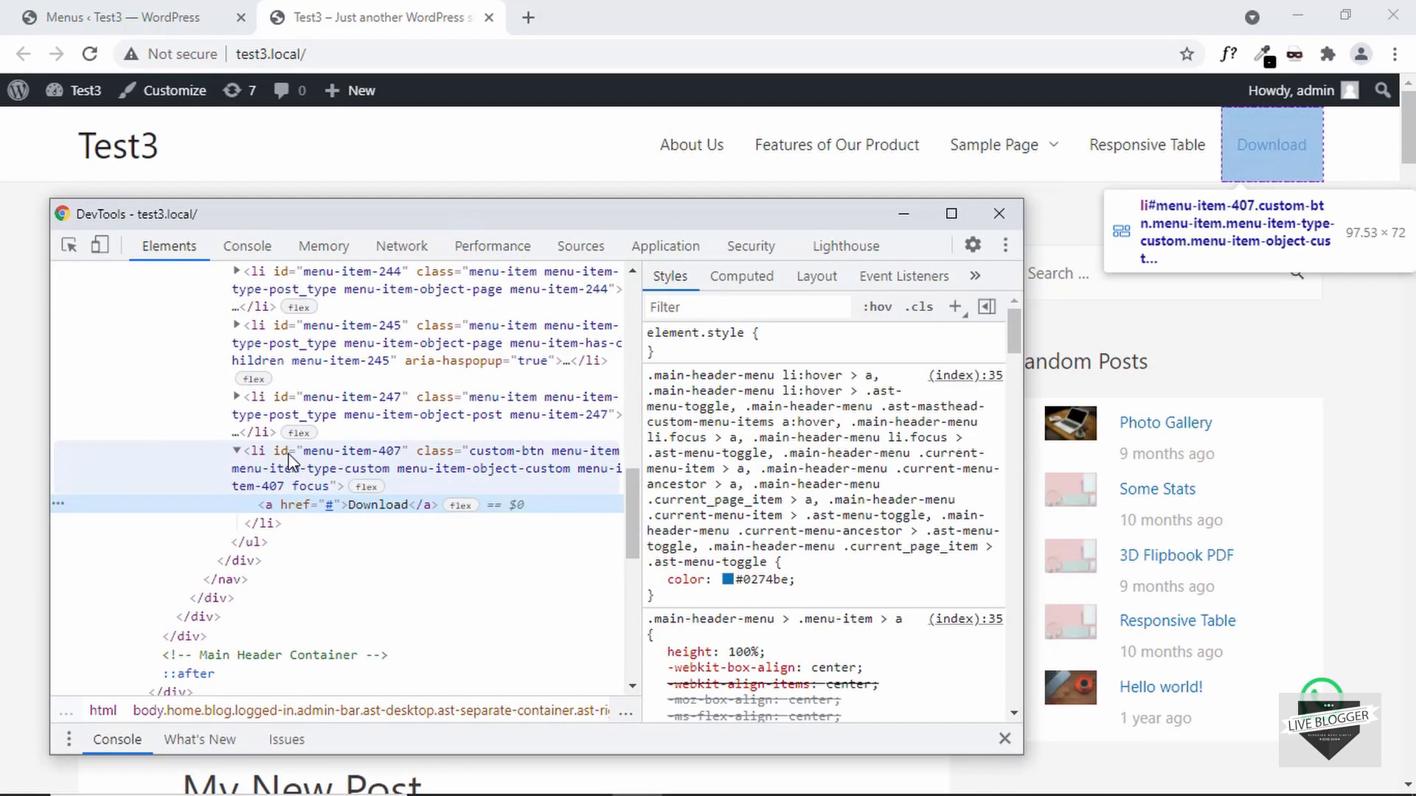
pyautogui.click(292, 463)
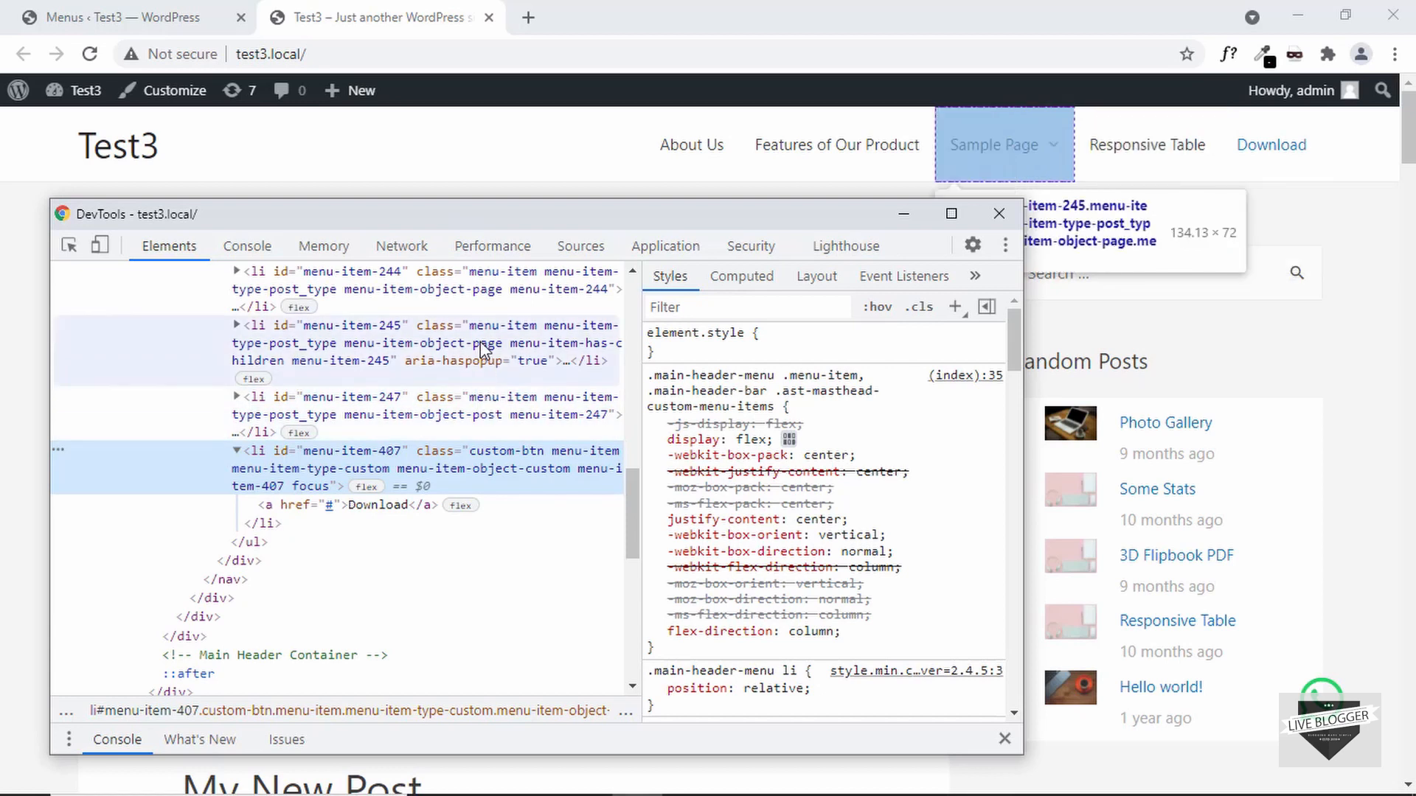
pyautogui.scroll(1, 481, 348)
pyautogui.scroll(-2, 480, 342)
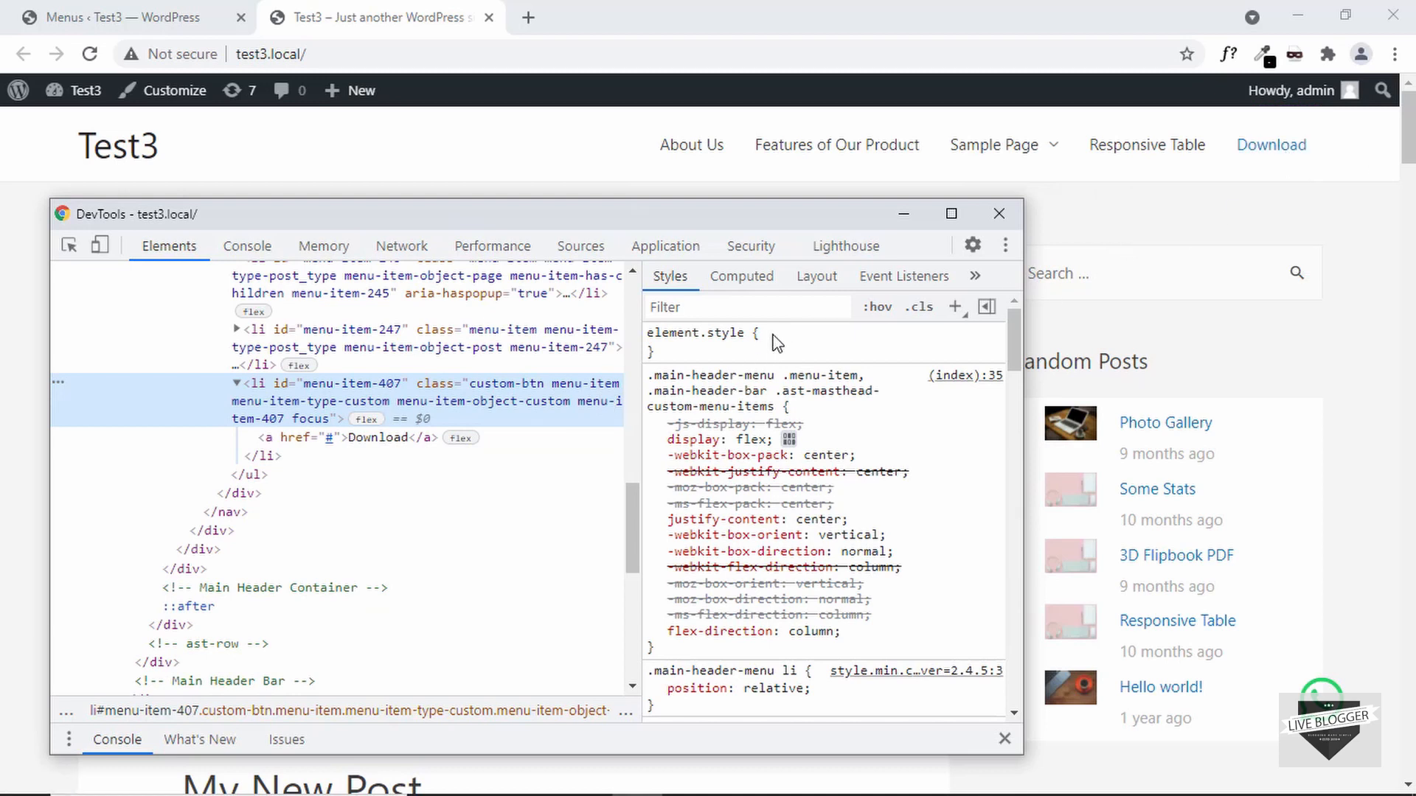
pyautogui.moveTo(659, 213); pyautogui.dragTo(677, 214)
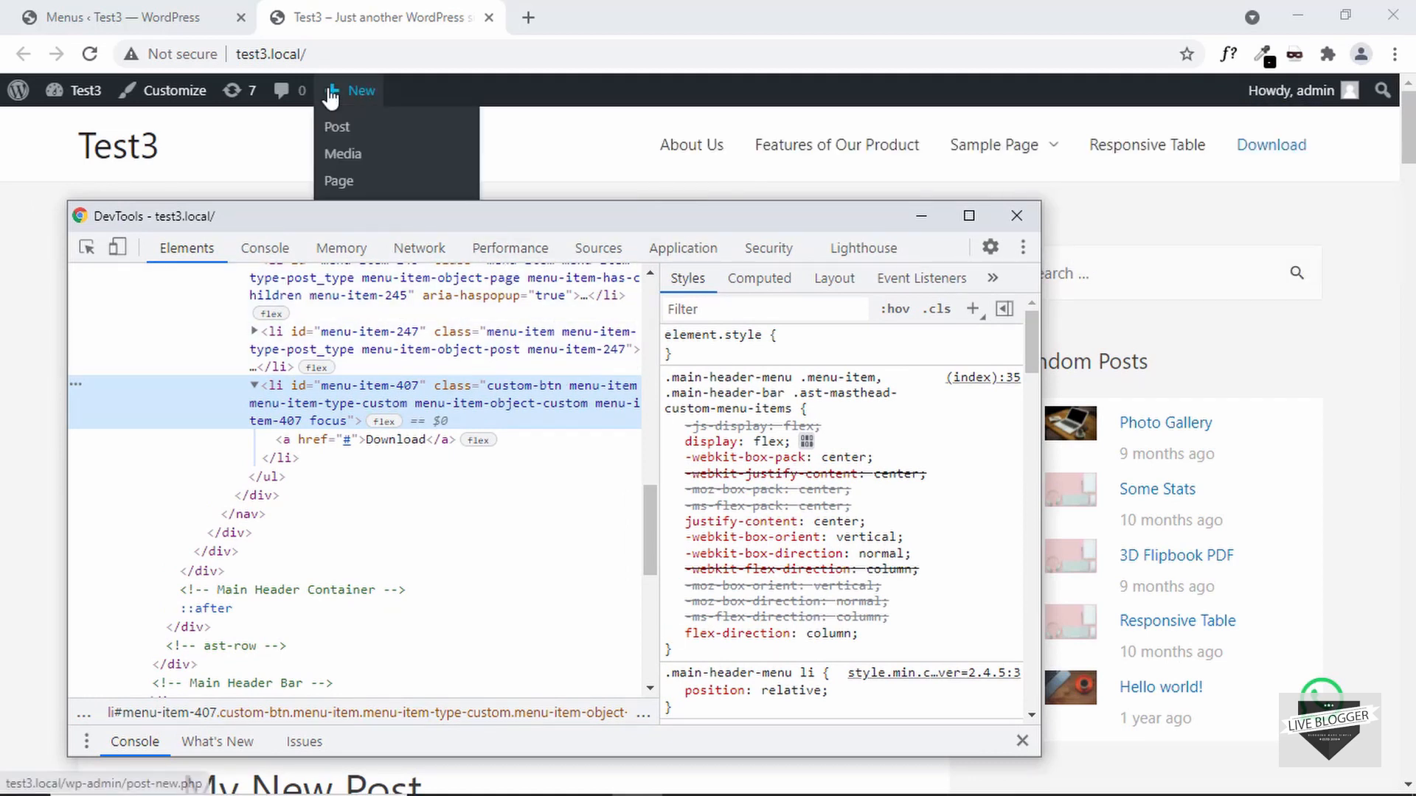
# Add the inline styles background #1d3557 and color white to the custom-btn list item.
pyautogui.click(804, 345)
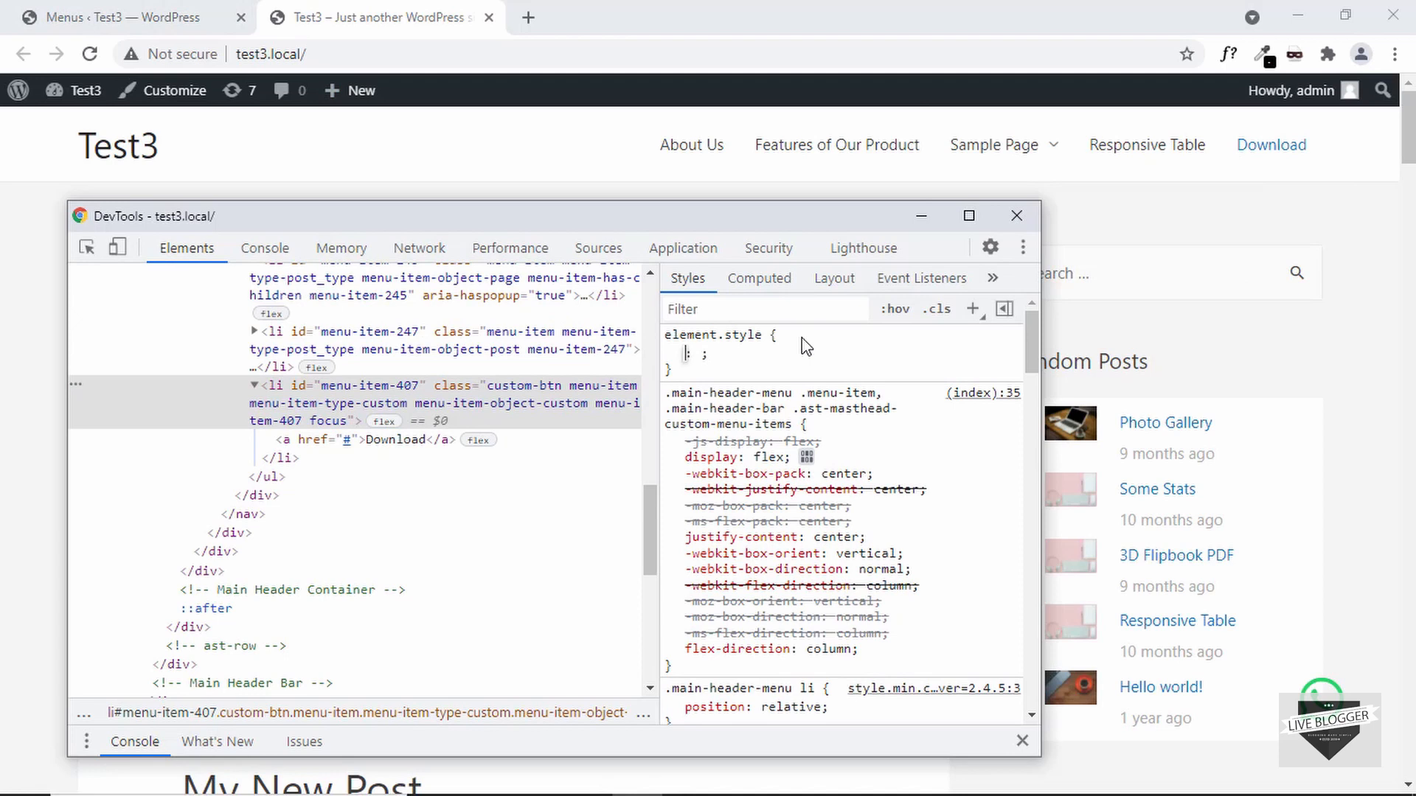
pyautogui.write('background: #')
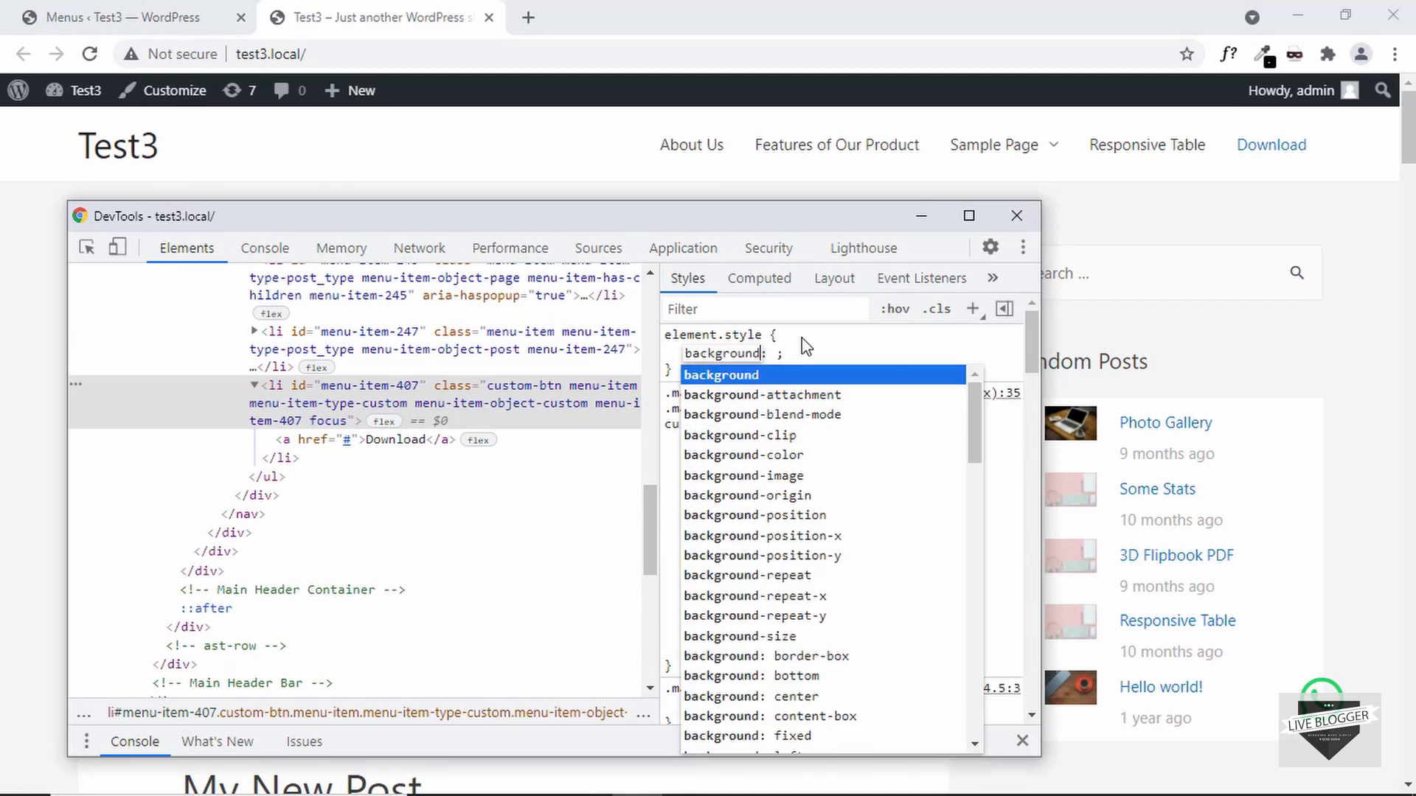
pyautogui.write('1d3')
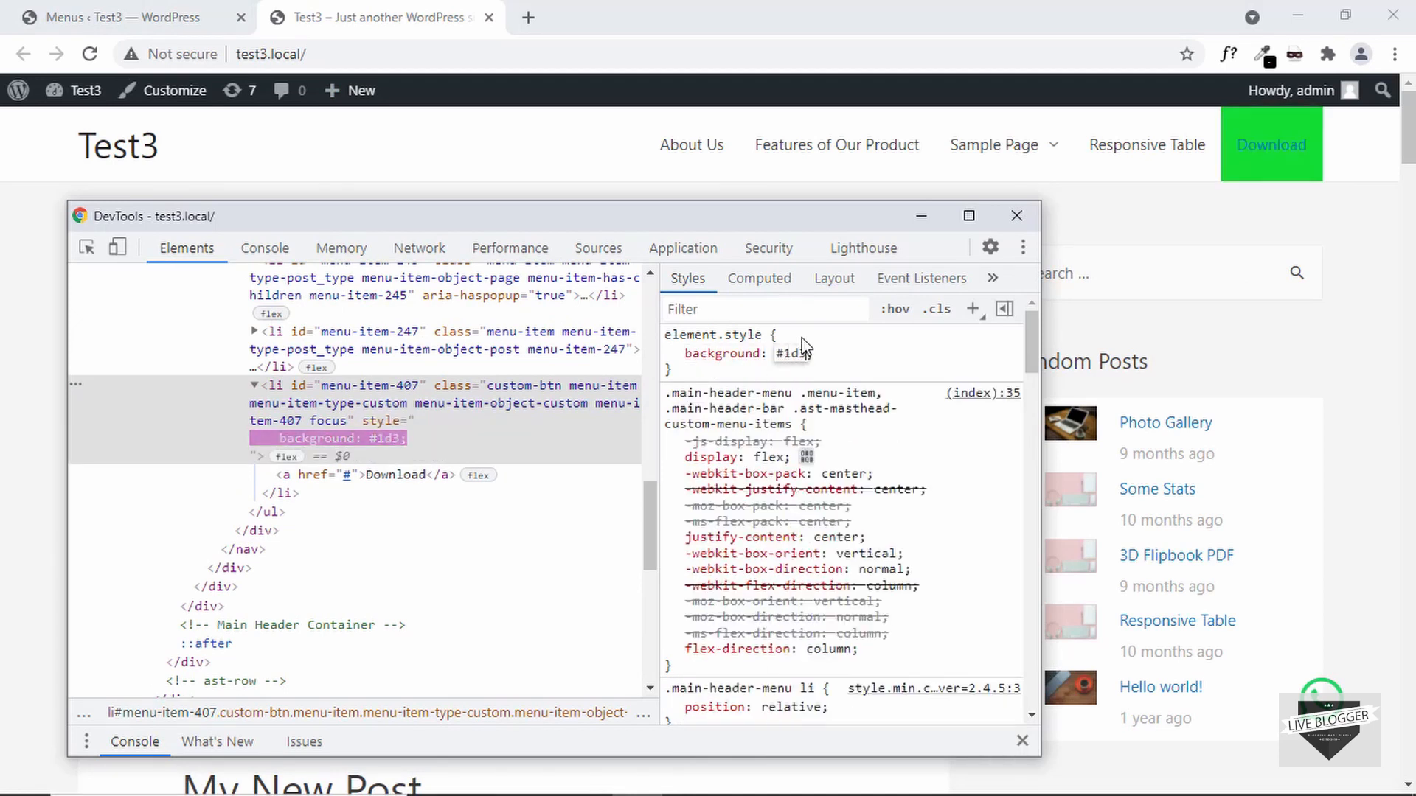
pyautogui.write('557')
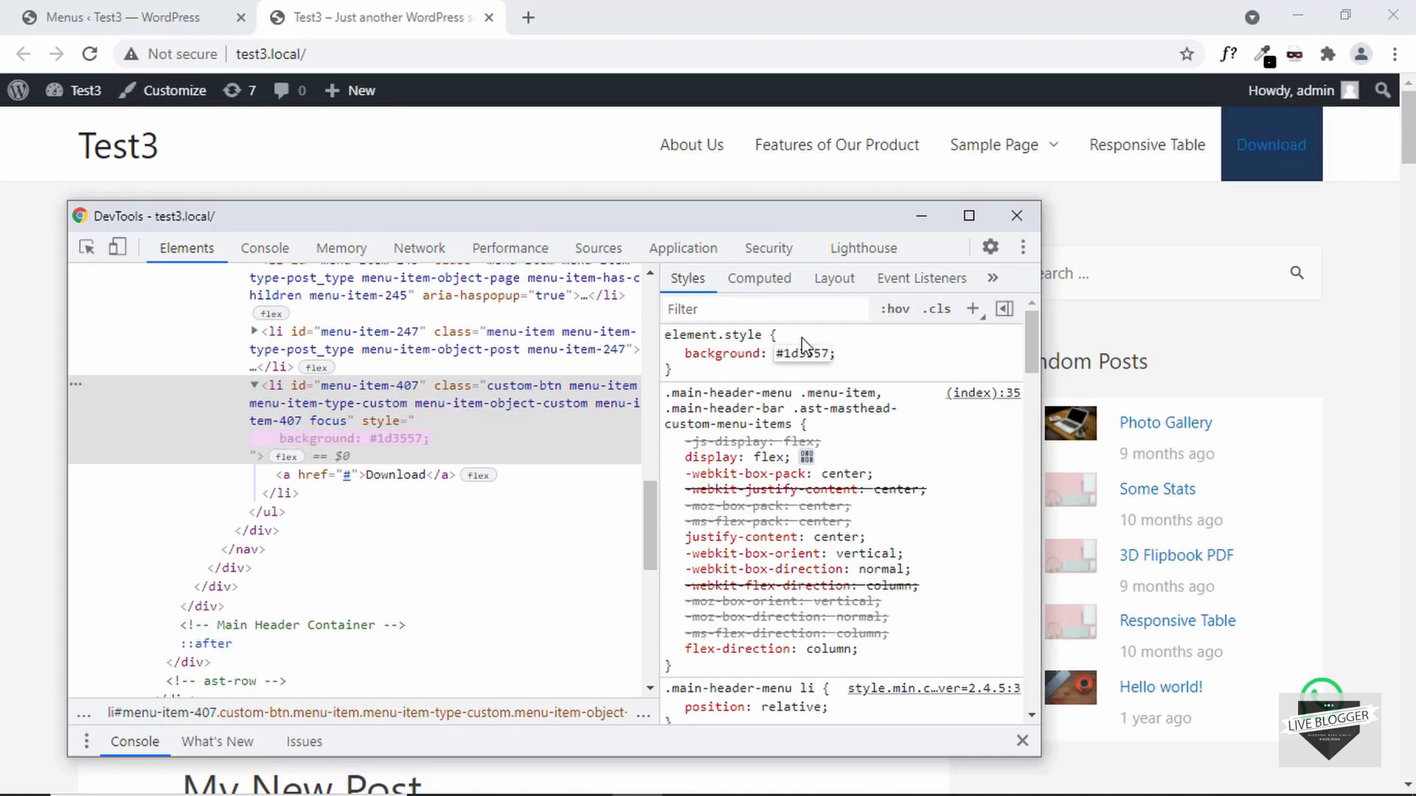
pyautogui.press('Return')
pyautogui.write('colo')
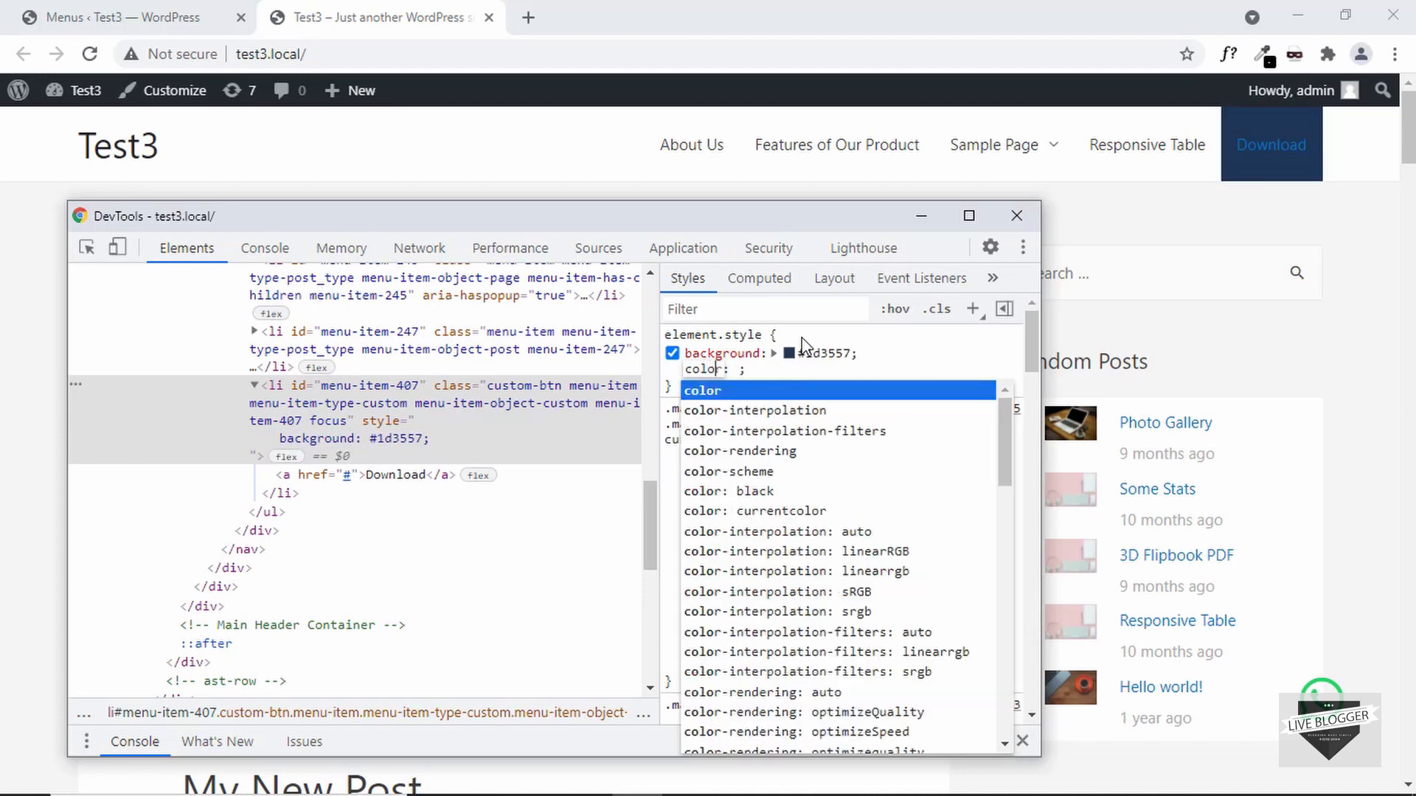
pyautogui.press('Tab')
pyautogui.write('white')
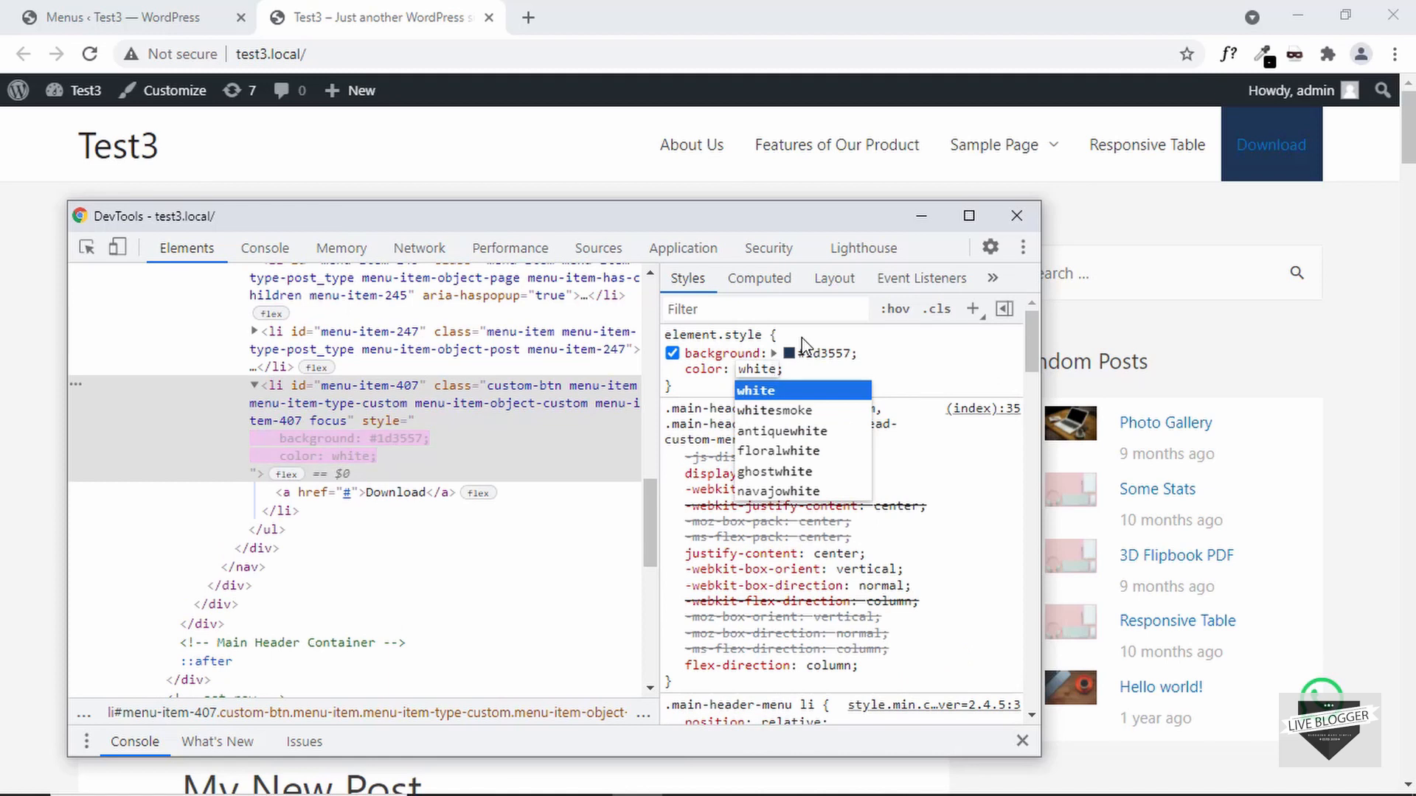
pyautogui.press('Return')
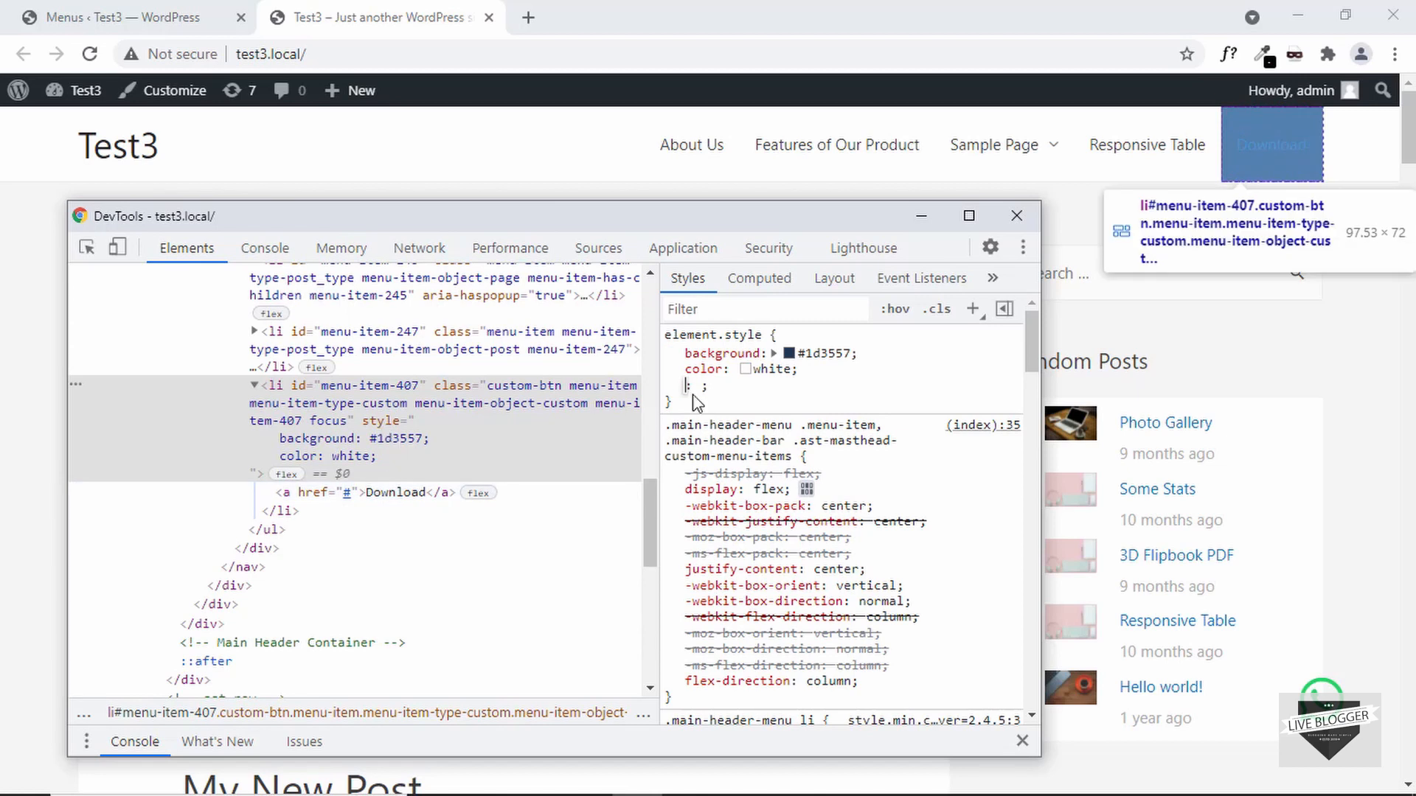
# Examine the color rules applied to the Download anchor and compare them with those of its parent list item.
pyautogui.click(502, 460)
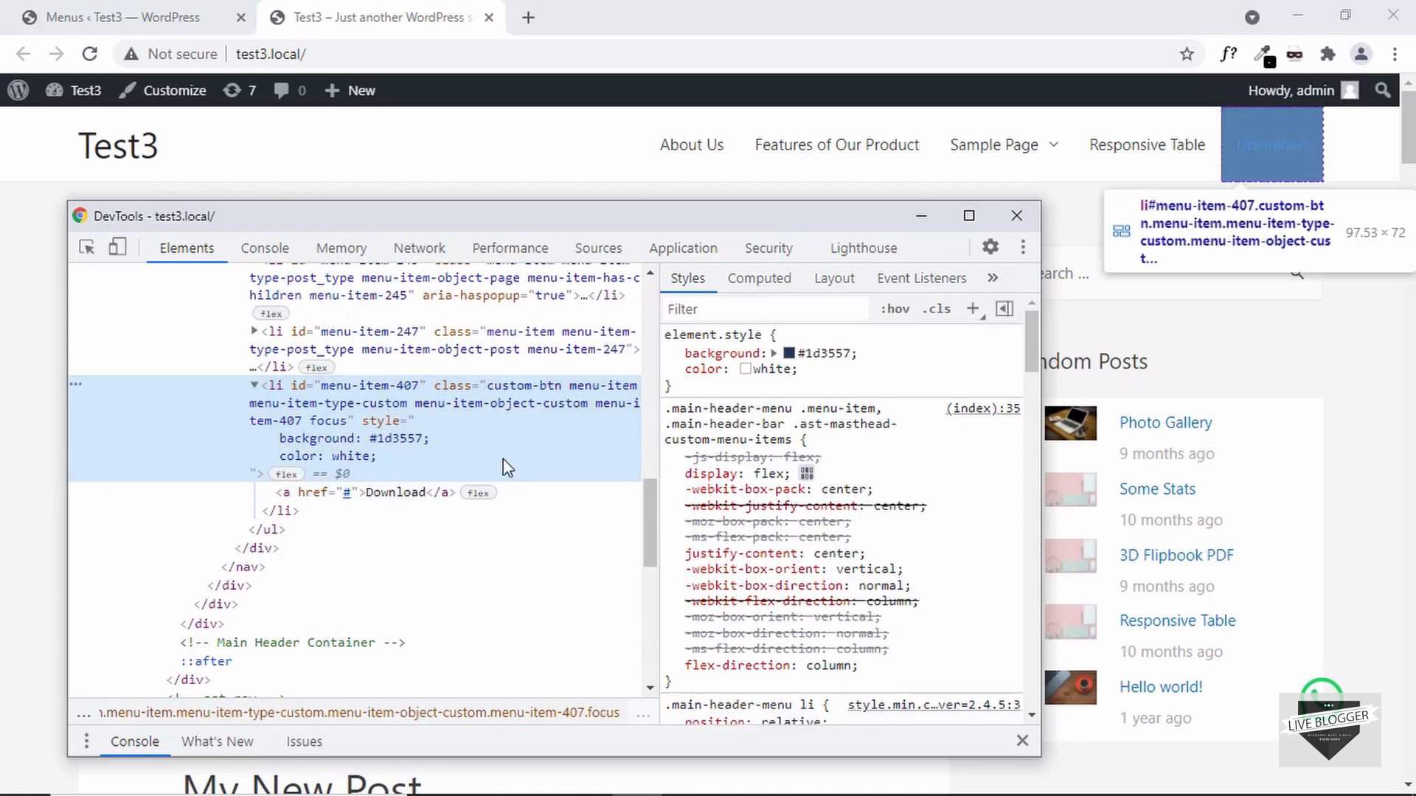
pyautogui.click(536, 499)
pyautogui.scroll(-2, 879, 532)
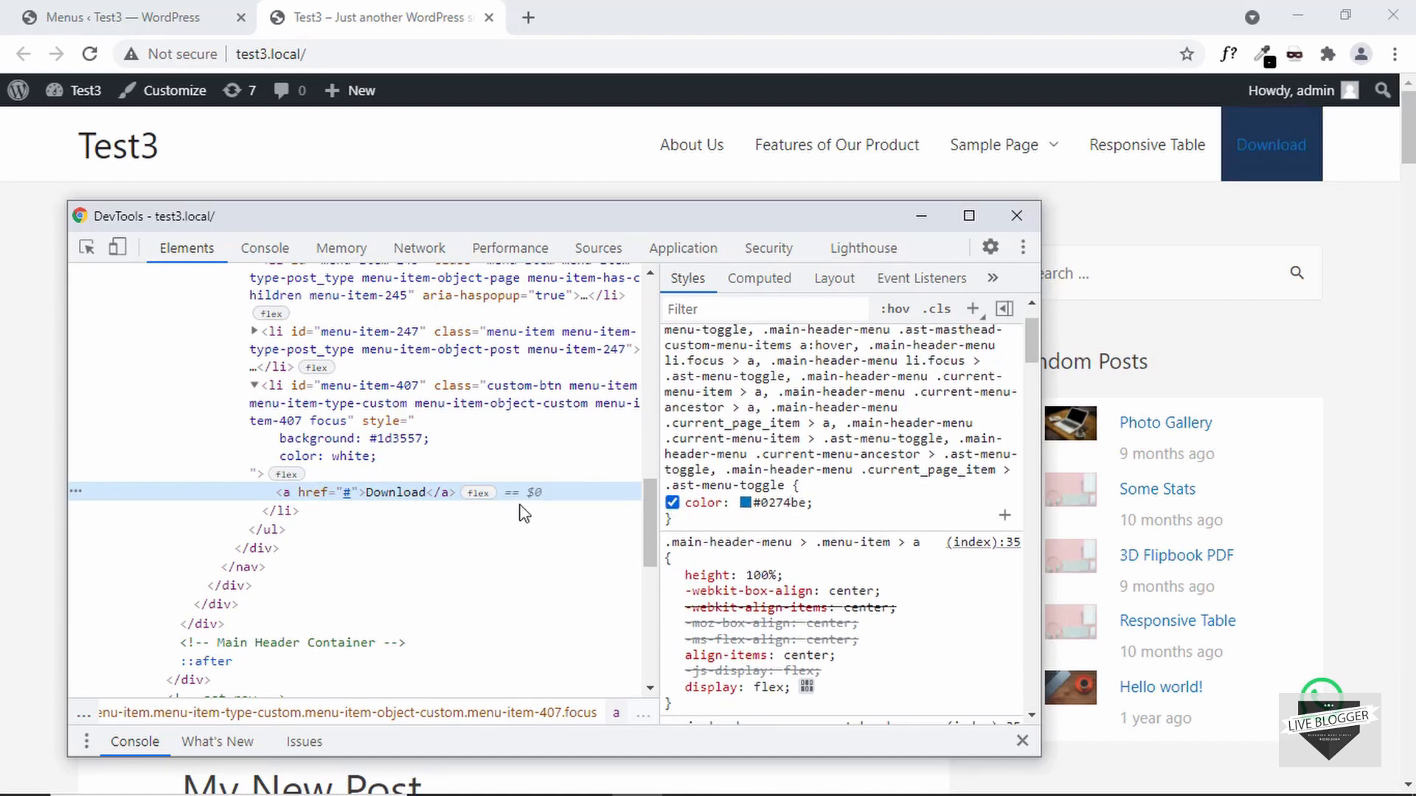
pyautogui.click(462, 480)
pyautogui.scroll(2, 831, 426)
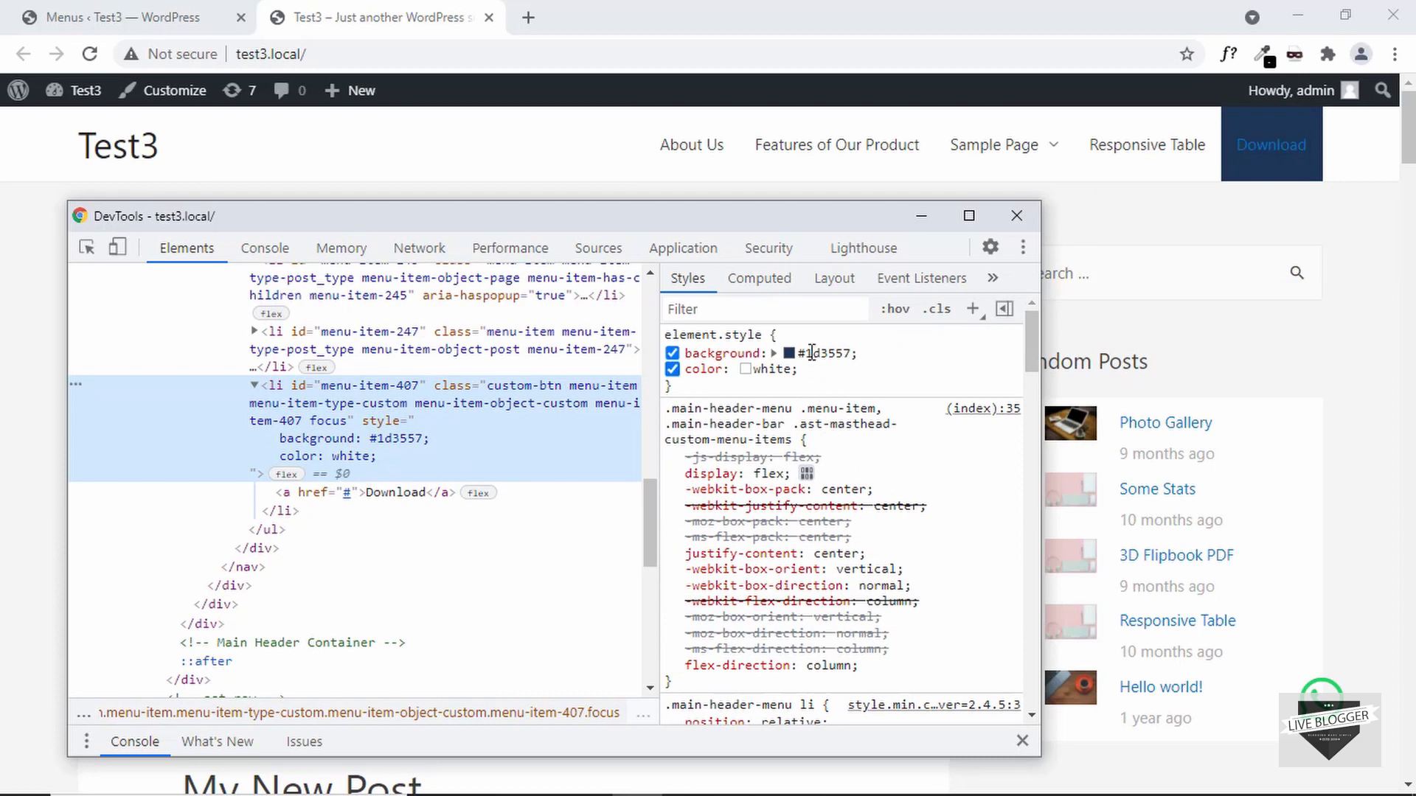
# Copy the list item's background and color declarations, disable them there, and paste them into the Download anchor's inline style.
pyautogui.moveTo(810, 373); pyautogui.dragTo(686, 364)
pyautogui.hotkey('ctrl', 'c')
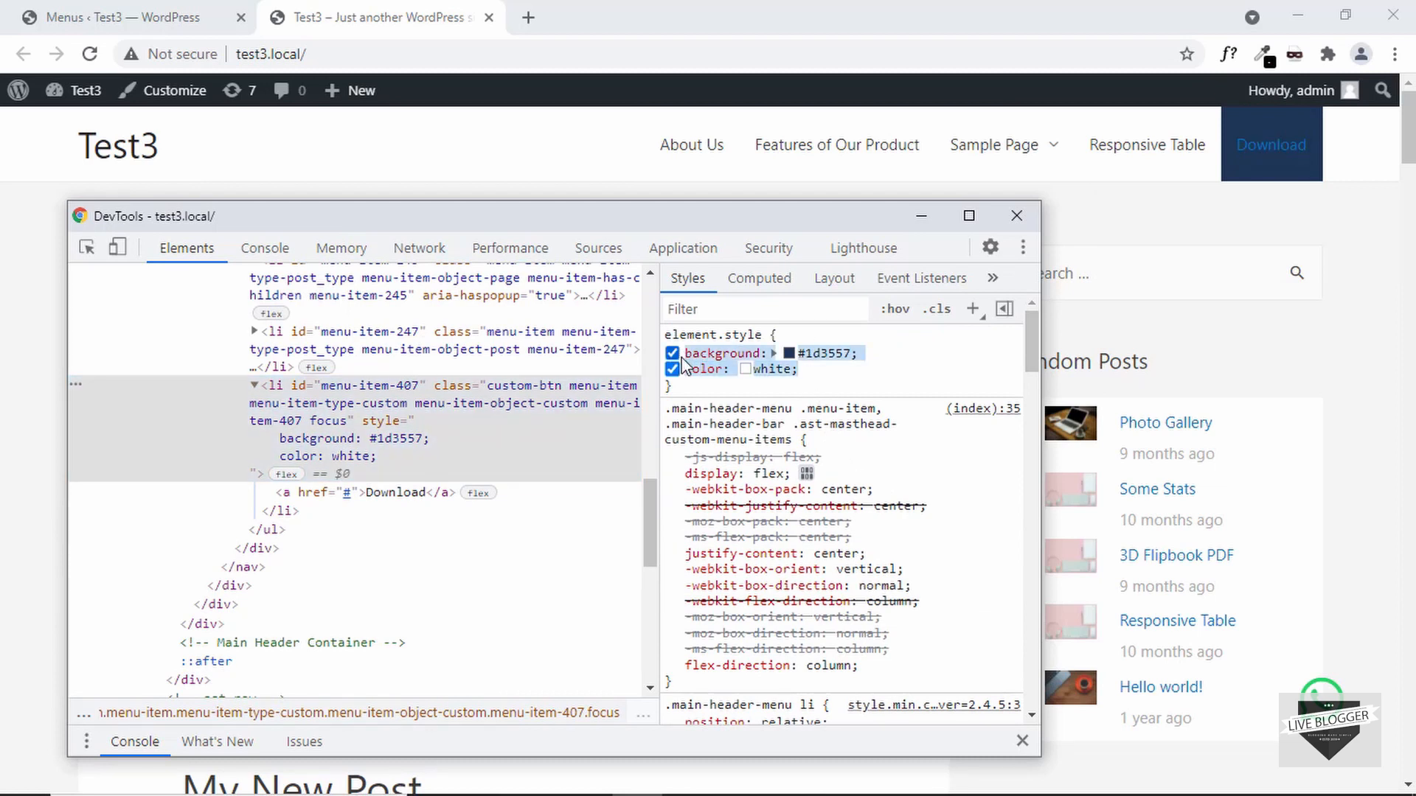
pyautogui.click(672, 353)
pyautogui.click(672, 369)
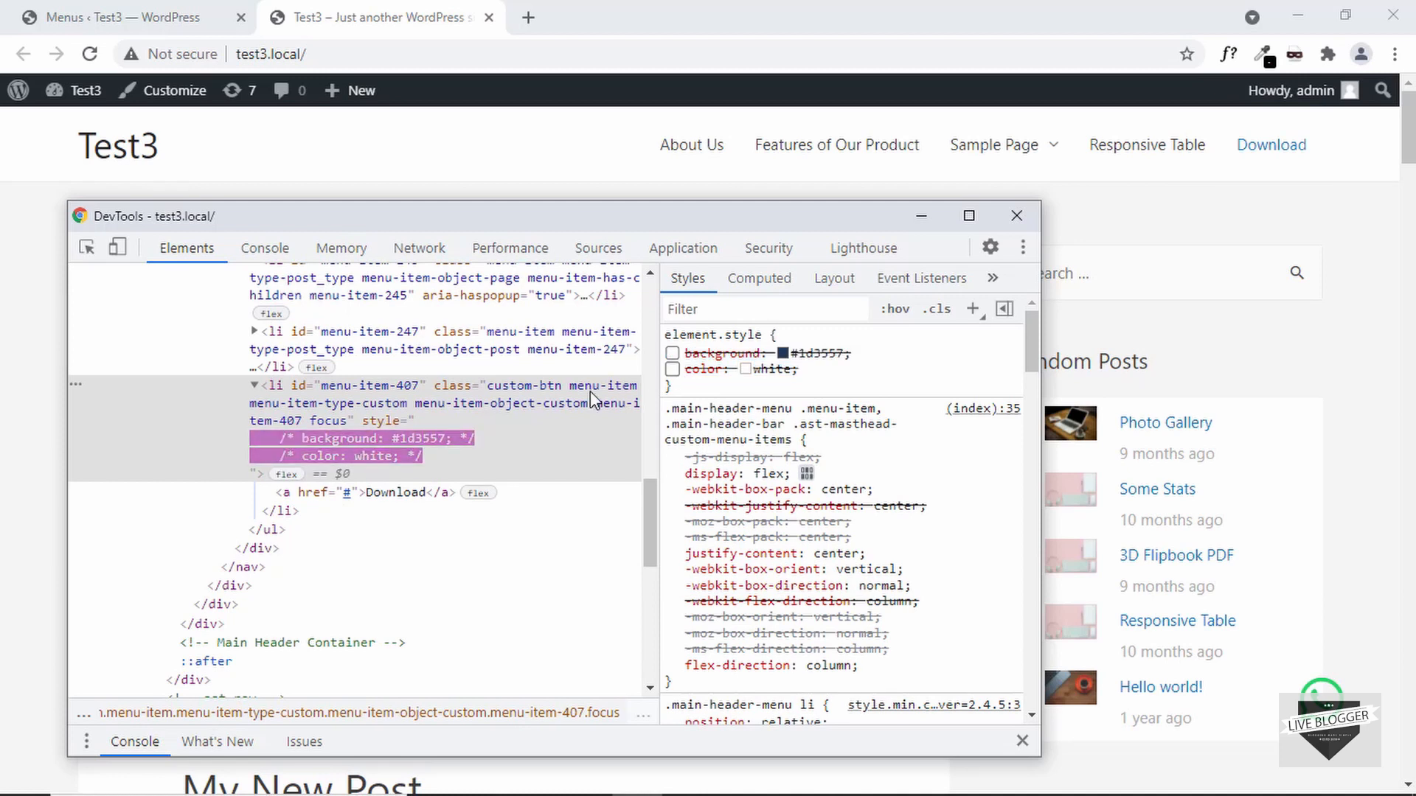
pyautogui.click(477, 494)
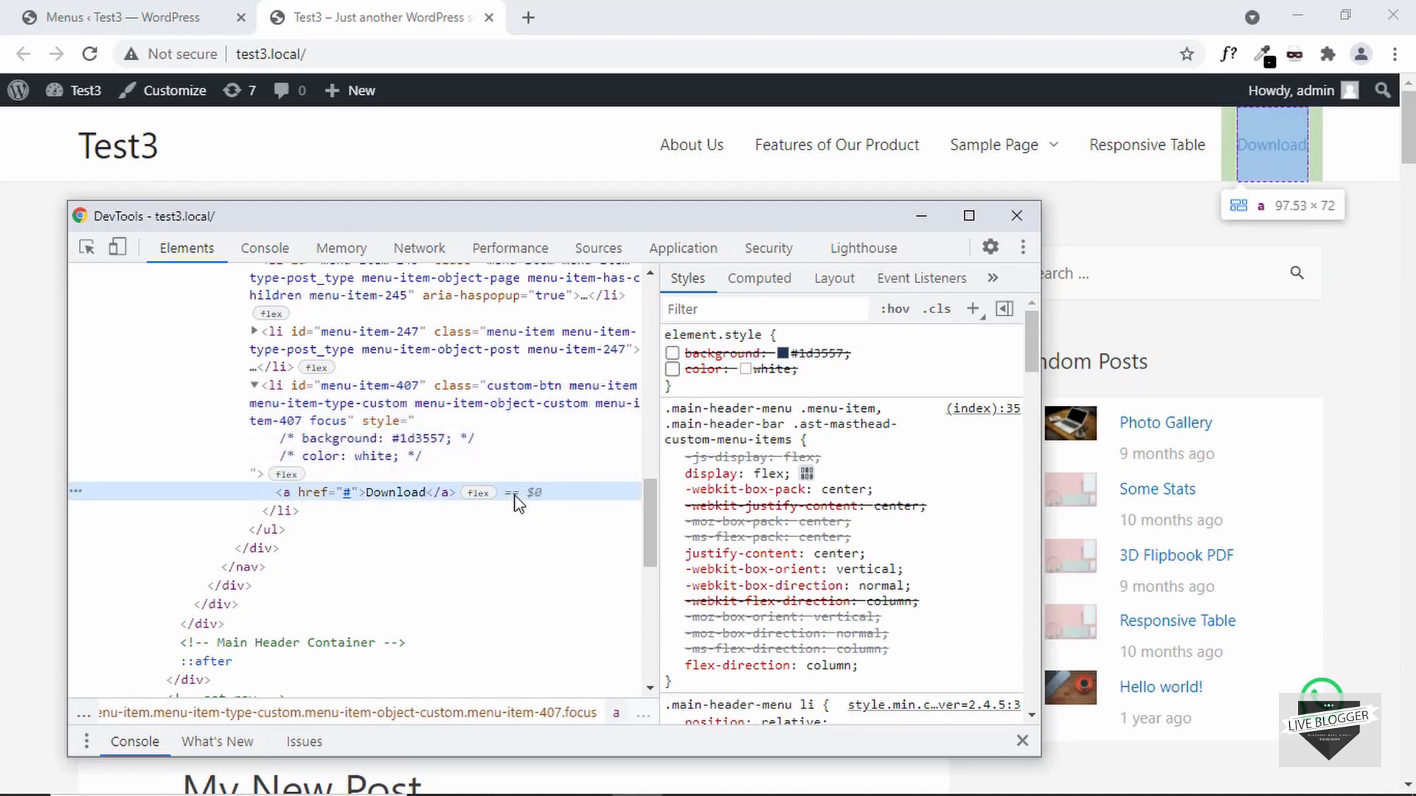
pyautogui.click(806, 345)
pyautogui.hotkey('ctrl', 'v')
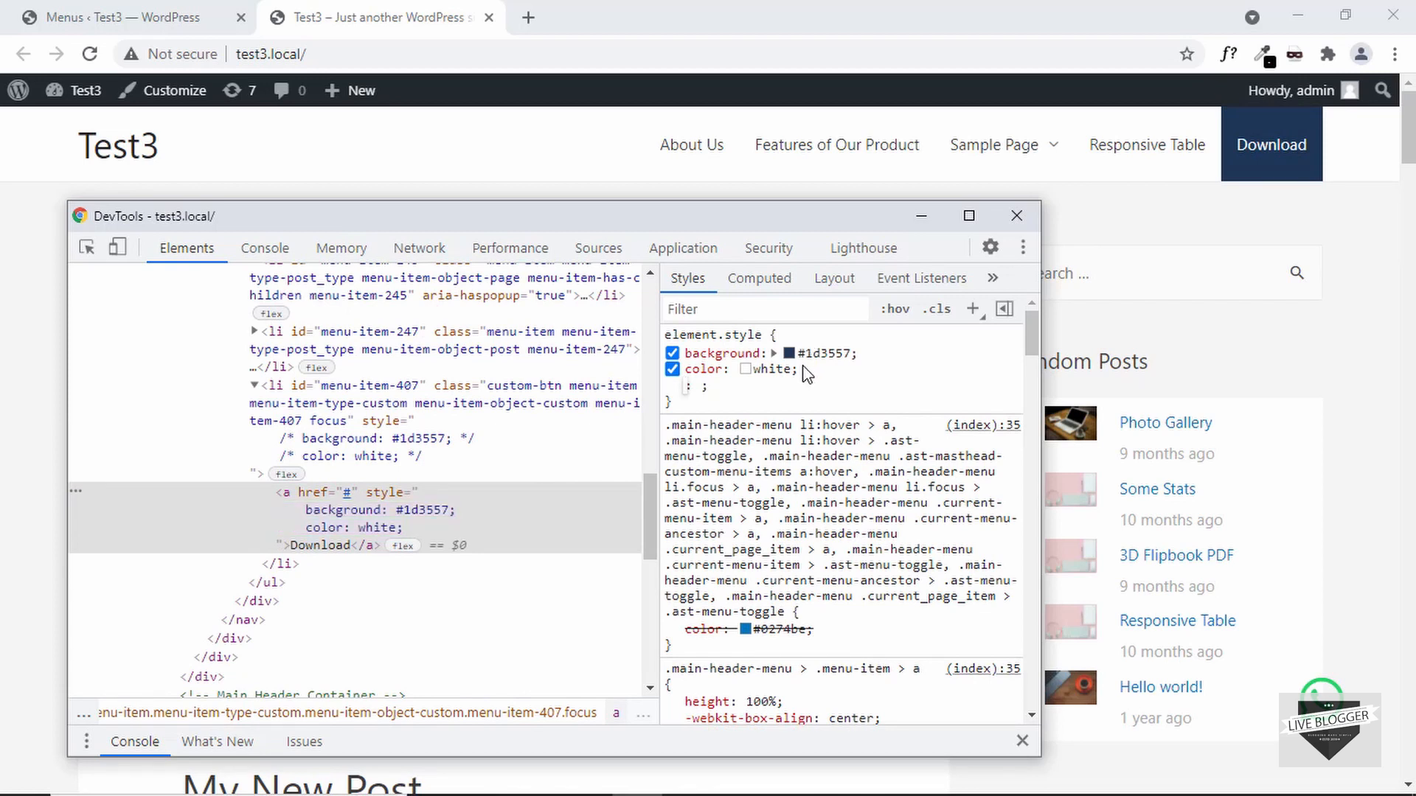
# Add font-weight bold and height 42px to the Download anchor's inline style.
pyautogui.write('font-we')
pyautogui.press('Tab')
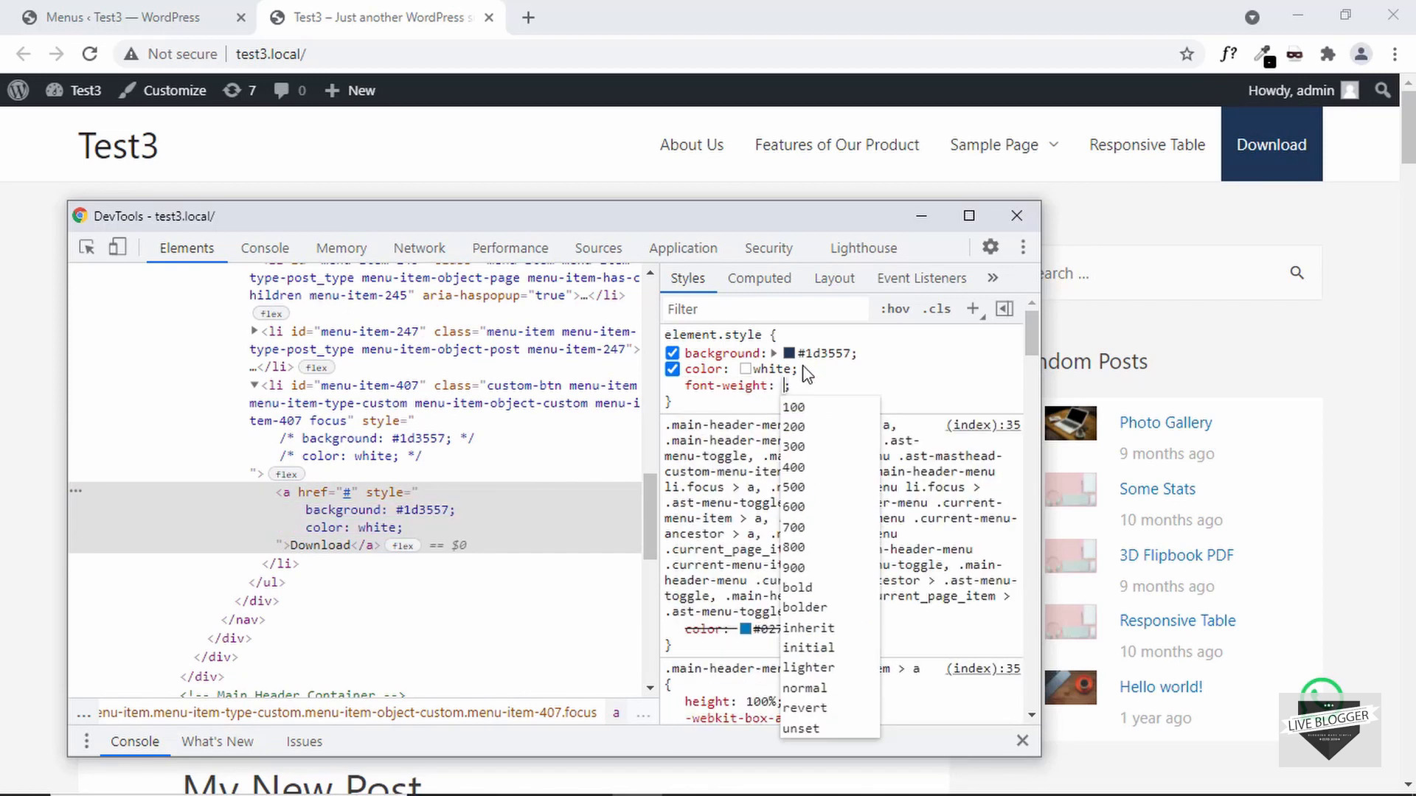
pyautogui.write('bold')
pyautogui.press('Return')
pyautogui.write('height')
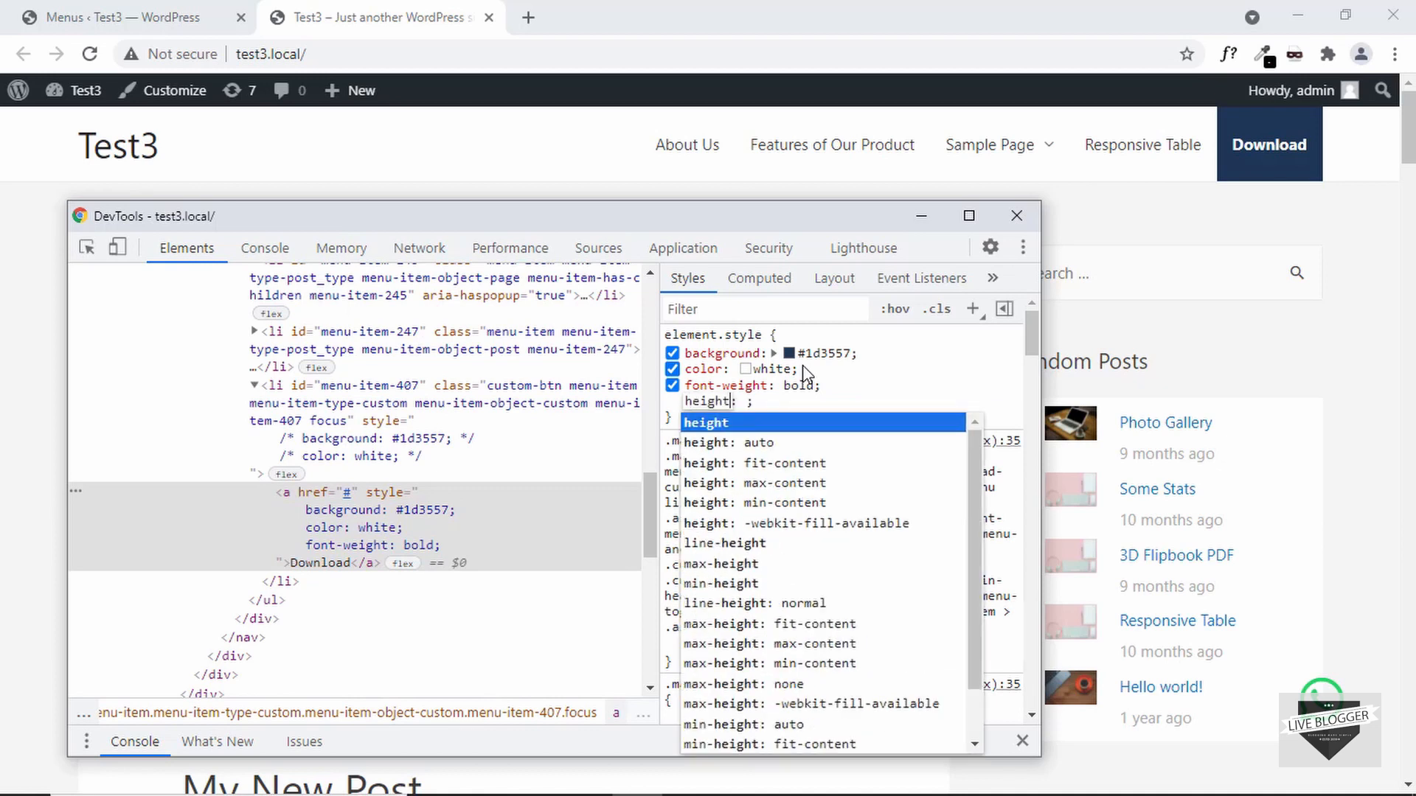
pyautogui.press('Tab')
pyautogui.write('4')
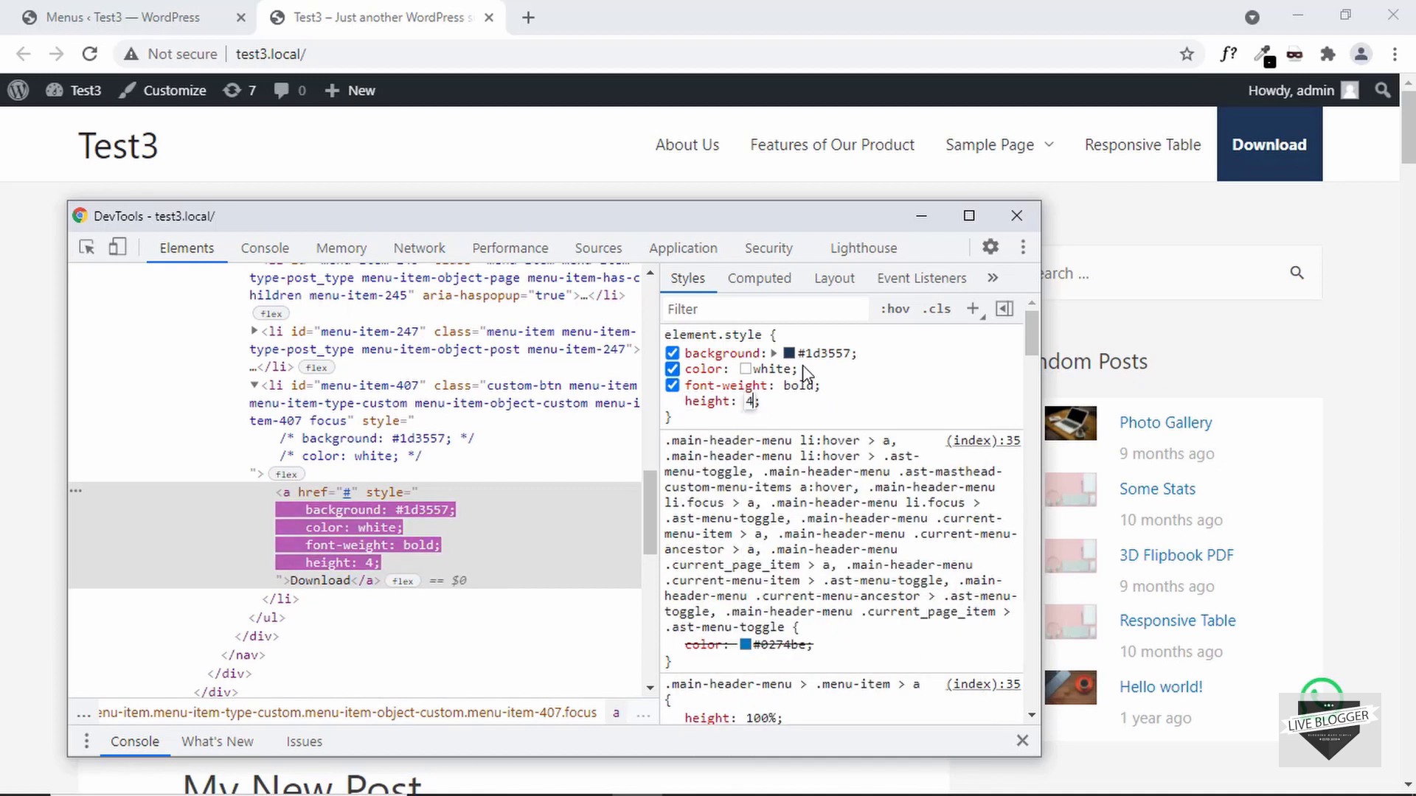
pyautogui.write('2px')
pyautogui.press('Return')
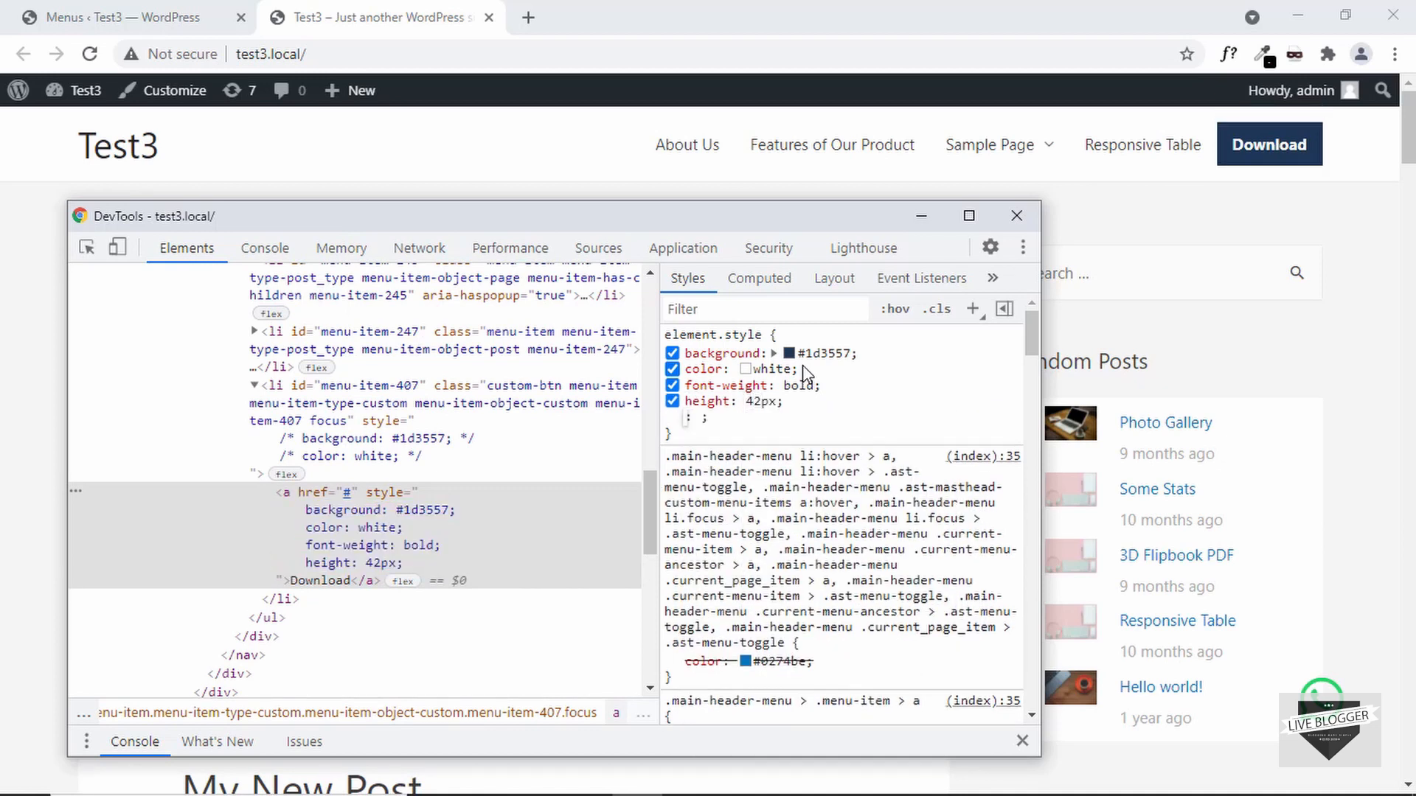
# Add padding 0 32px and border-radius 24px to the Download anchor's inline style.
pyautogui.write('padding')
pyautogui.press('Tab')
pyautogui.write('0')
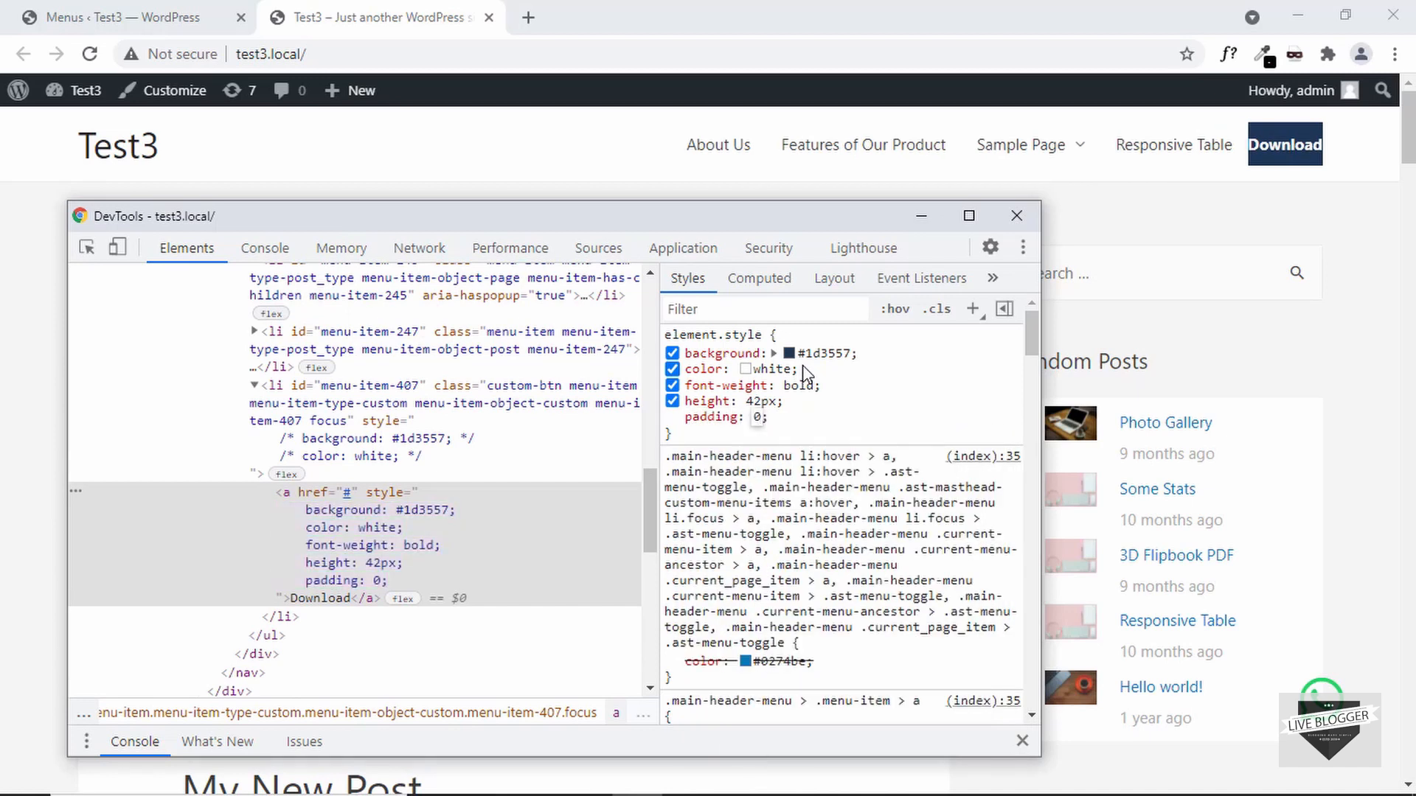
pyautogui.write(' 32px')
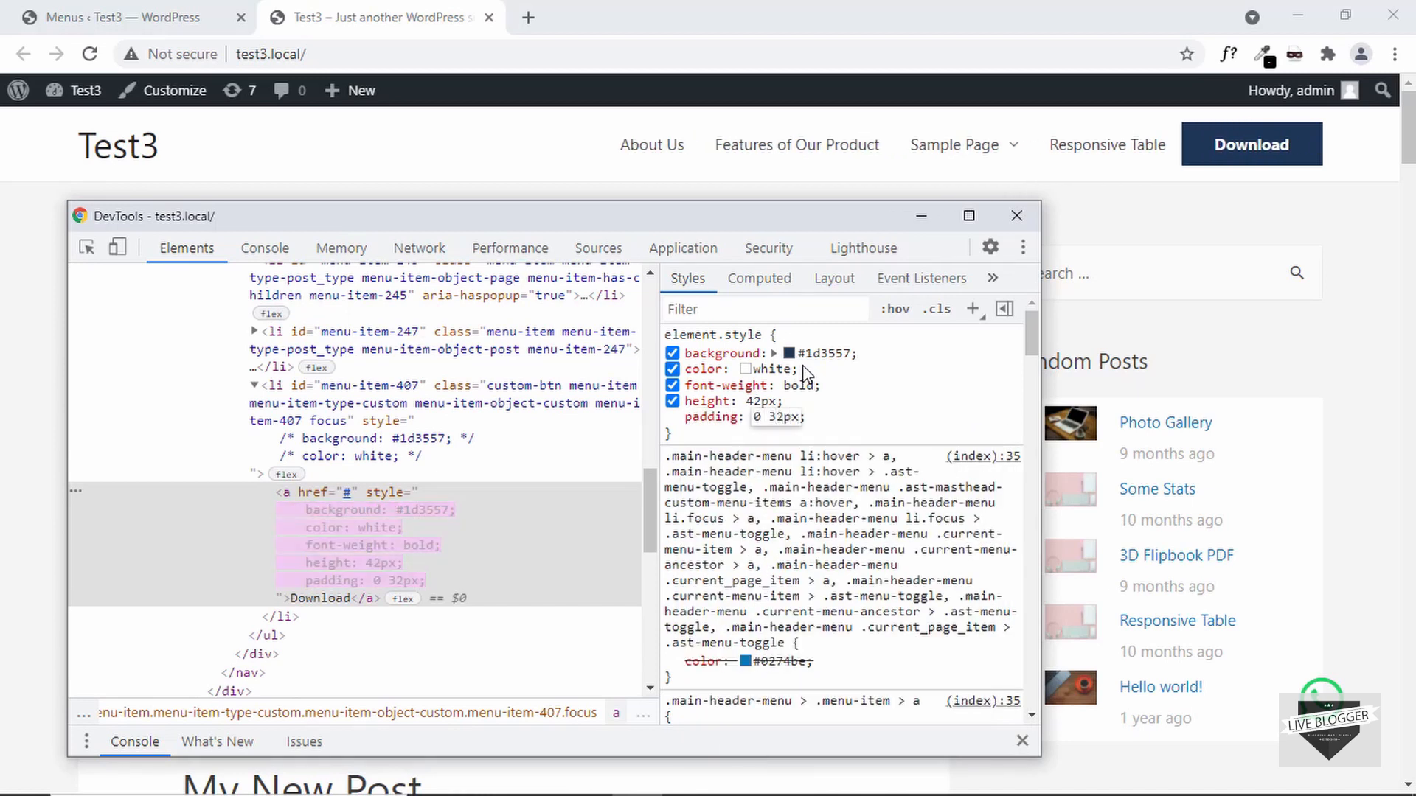
pyautogui.press('Tab')
pyautogui.write('border-radius')
pyautogui.press('Tab')
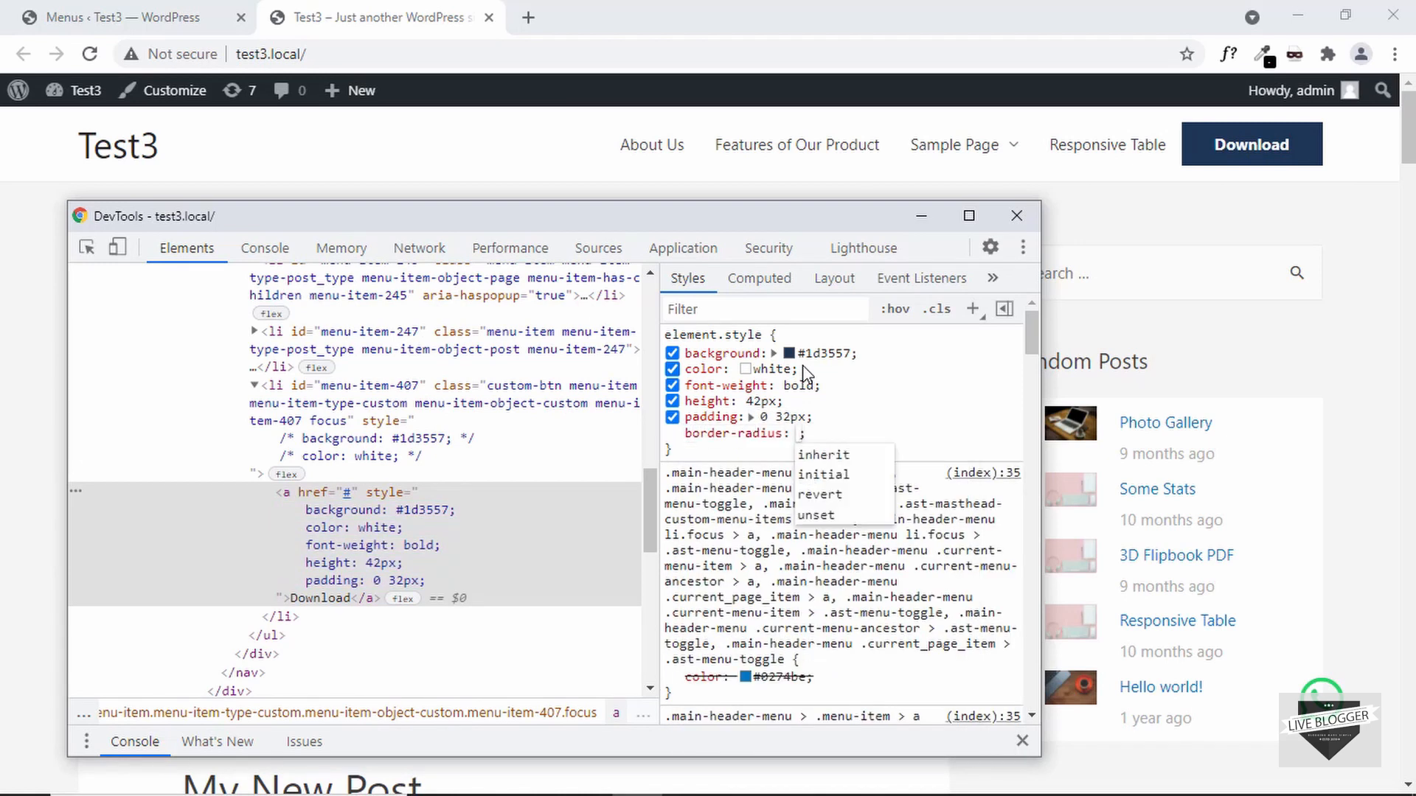
pyautogui.write('24px')
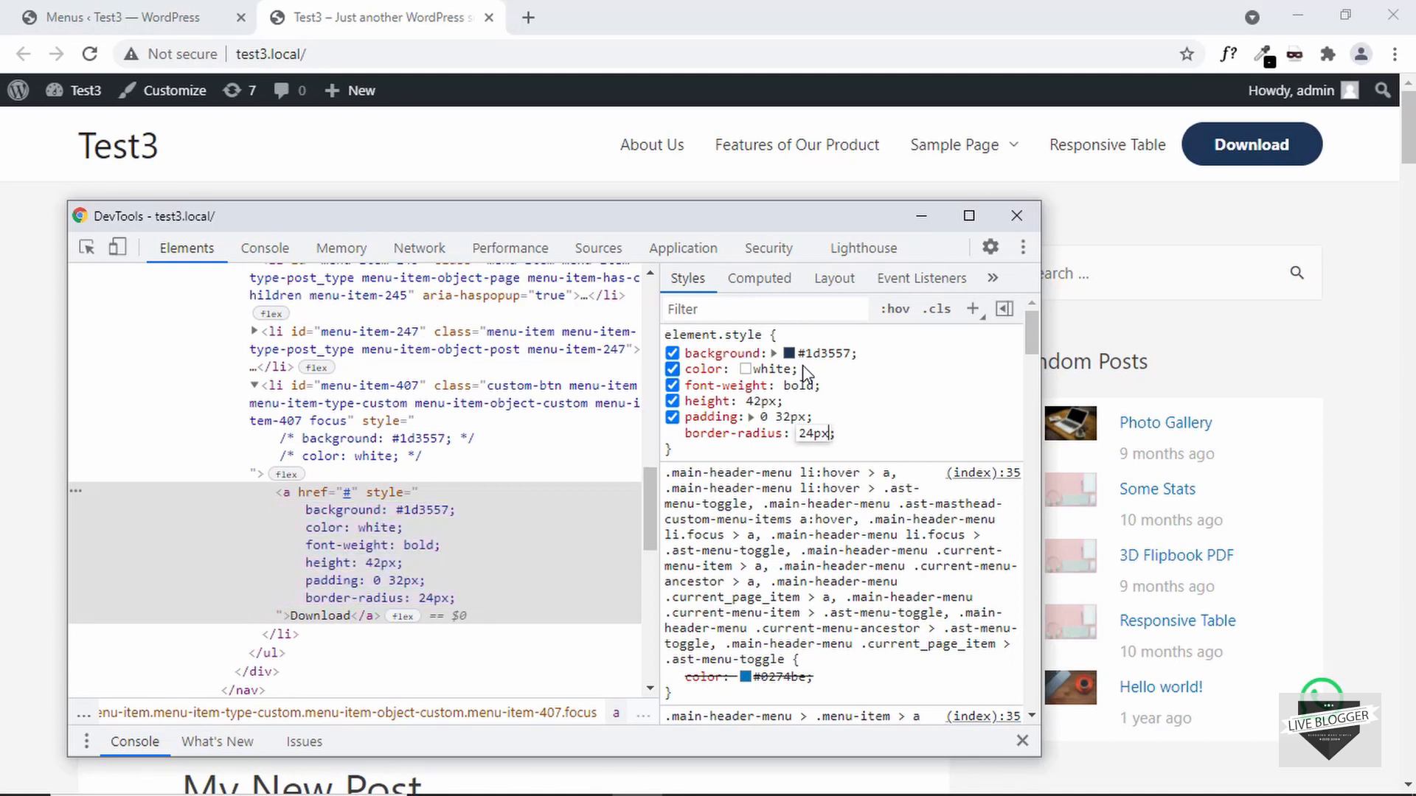
pyautogui.press('Tab')
# Add margin-left 24px to the Download anchor's inline style.
pyautogui.write('margin-left')
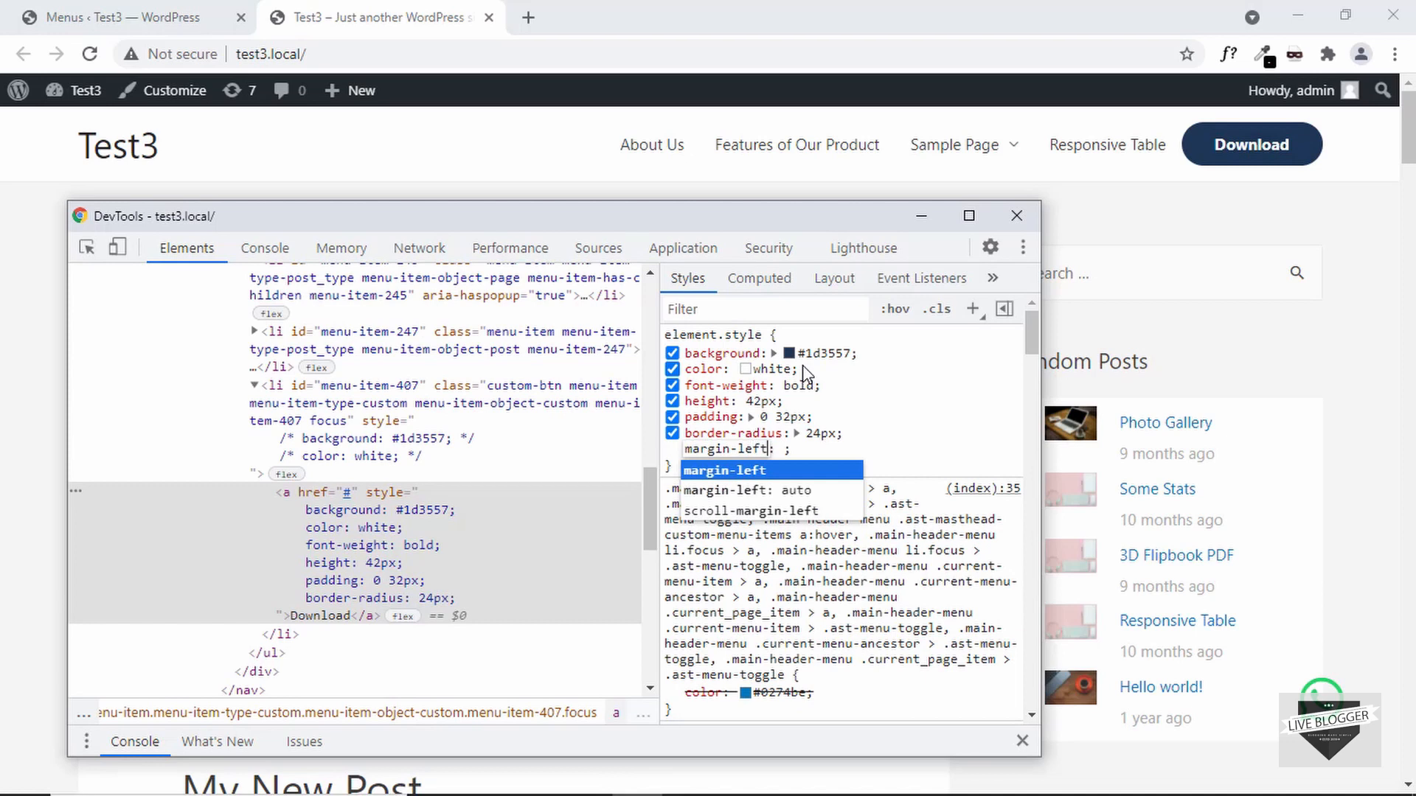
pyautogui.press('Tab')
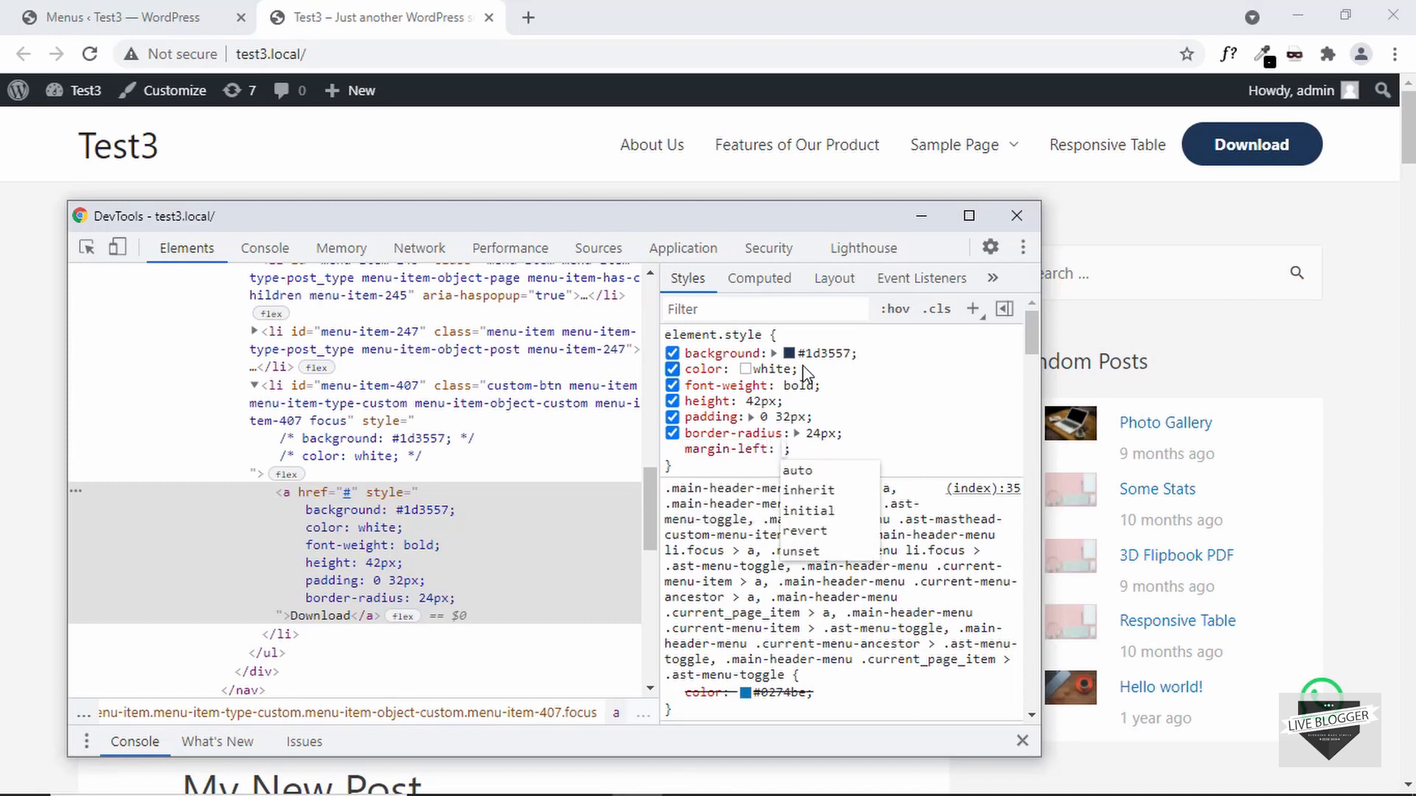
pyautogui.write('24px')
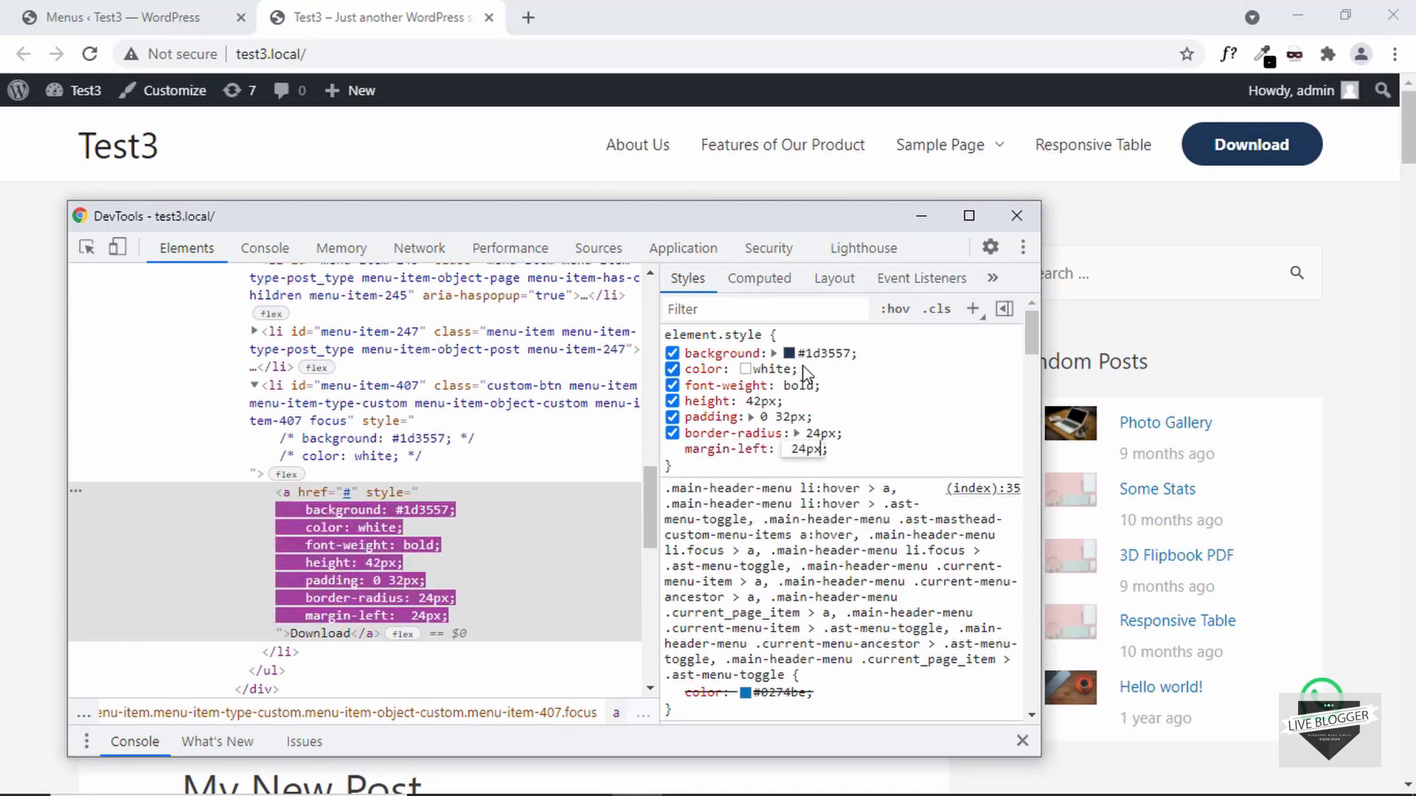
pyautogui.press('Return')
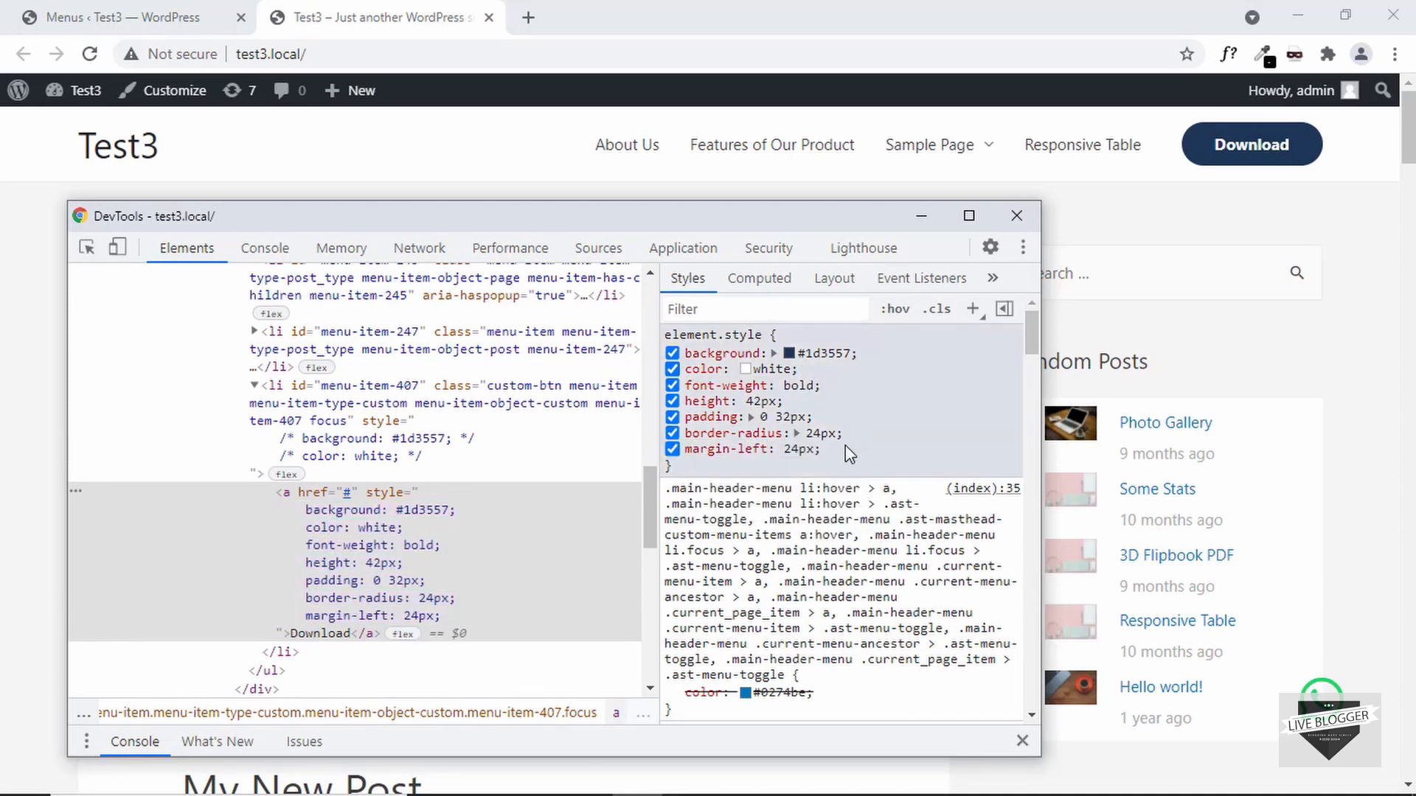
# Copy all of the Download anchor's inline declarations and start a new custom CSS code in the WordPress admin.
pyautogui.moveTo(845, 444); pyautogui.dragTo(692, 354)
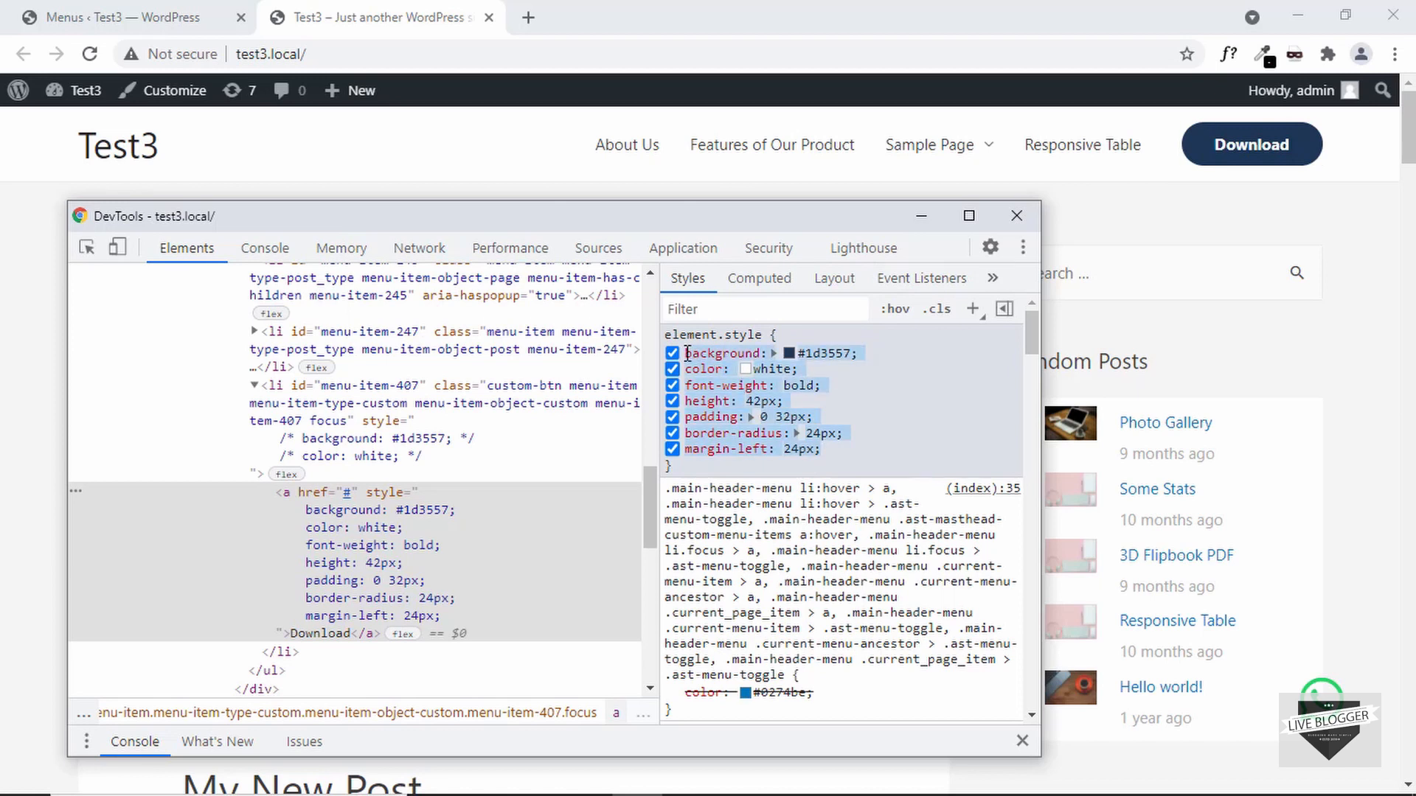
pyautogui.click(118, 15)
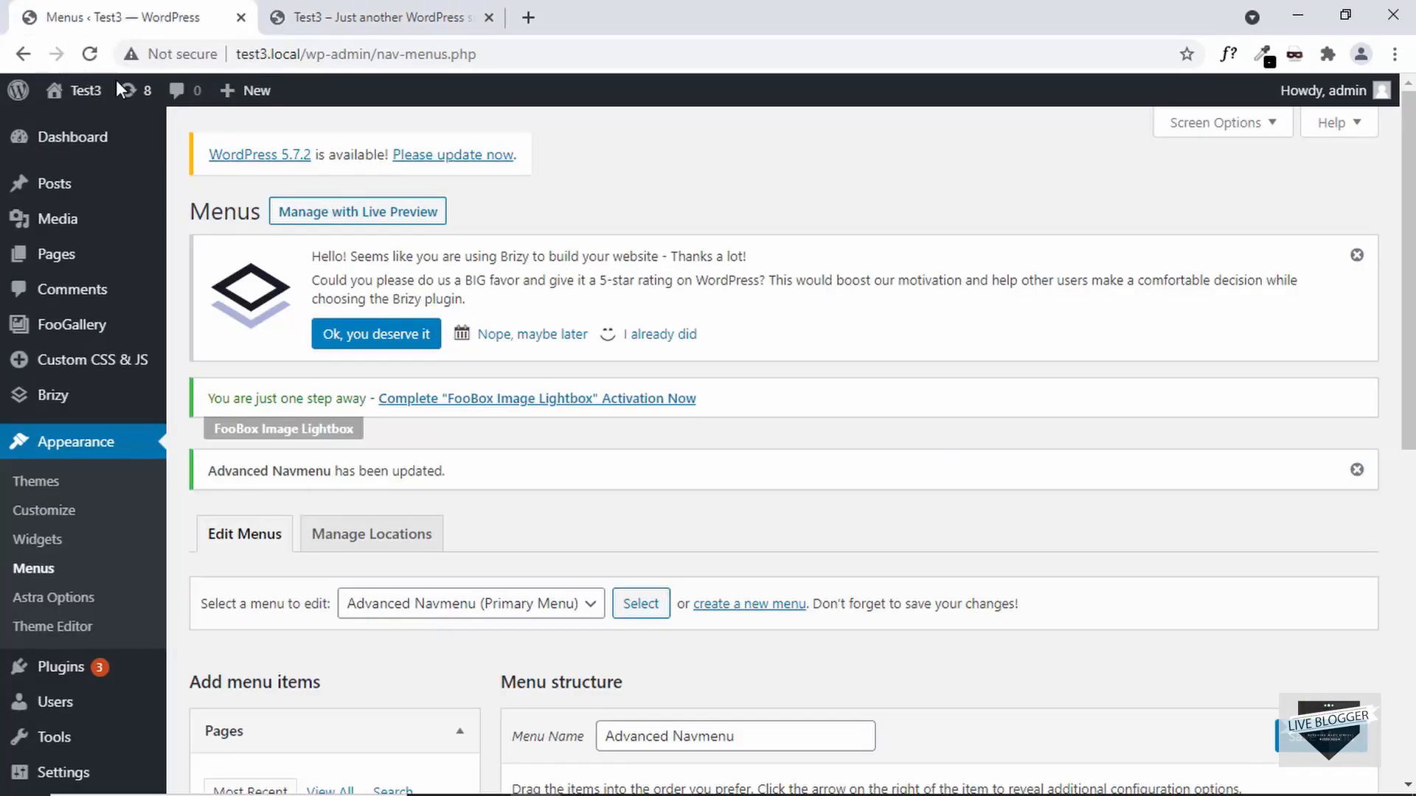
pyautogui.moveTo(104, 382)
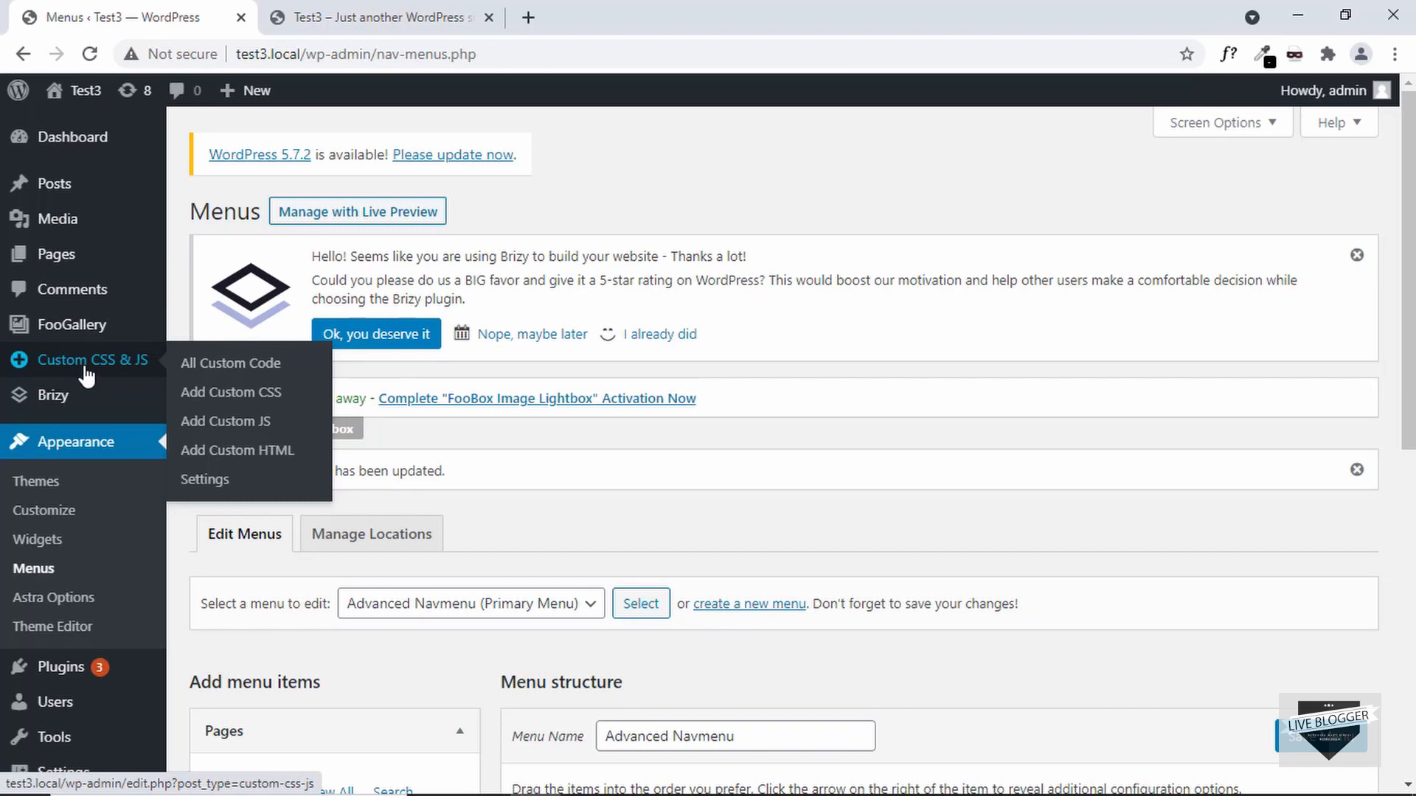
pyautogui.moveTo(58, 682)
pyautogui.click(281, 402)
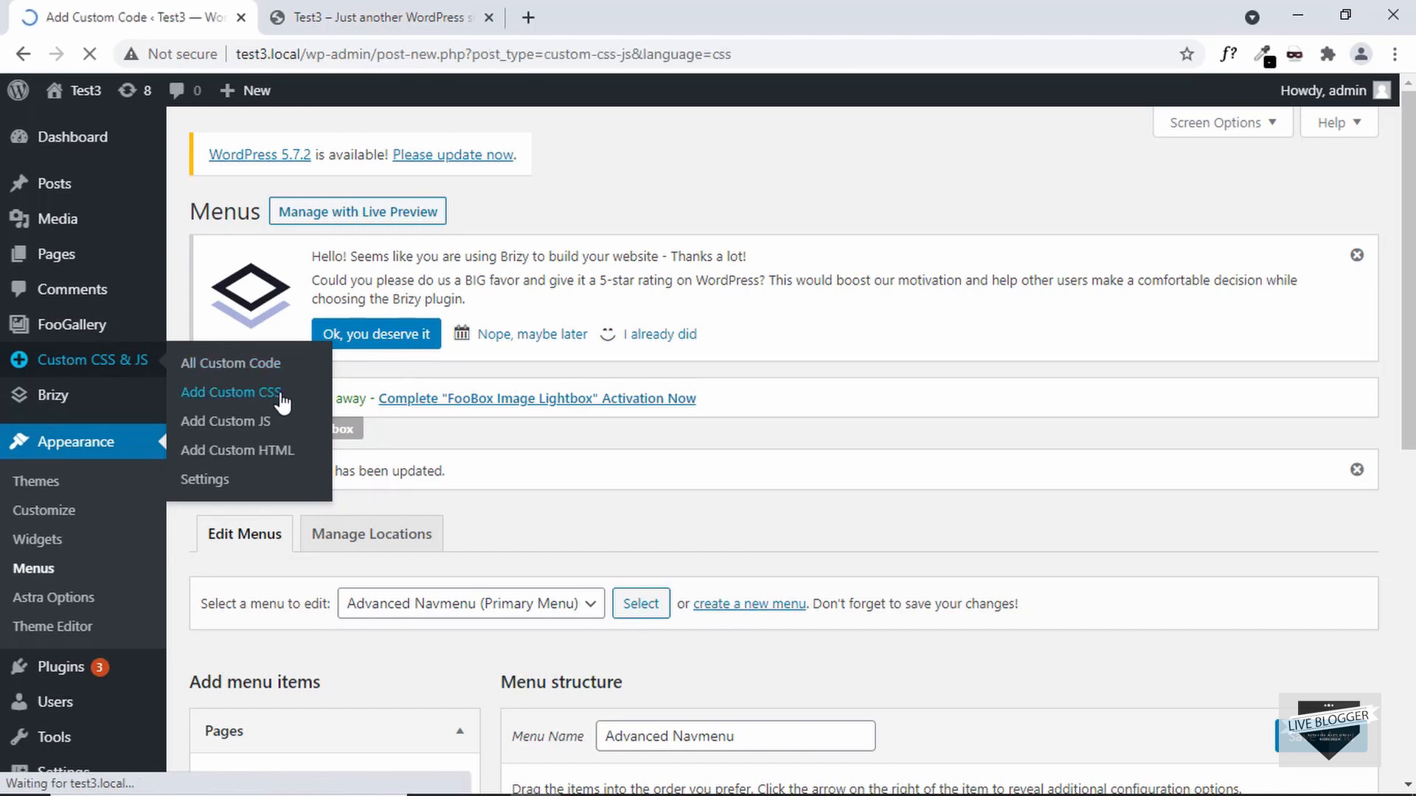
# Title the new CSS code "Custom Button CSS" and clear all the placeholder code from its editor.
pyautogui.write('Custom Buttn')
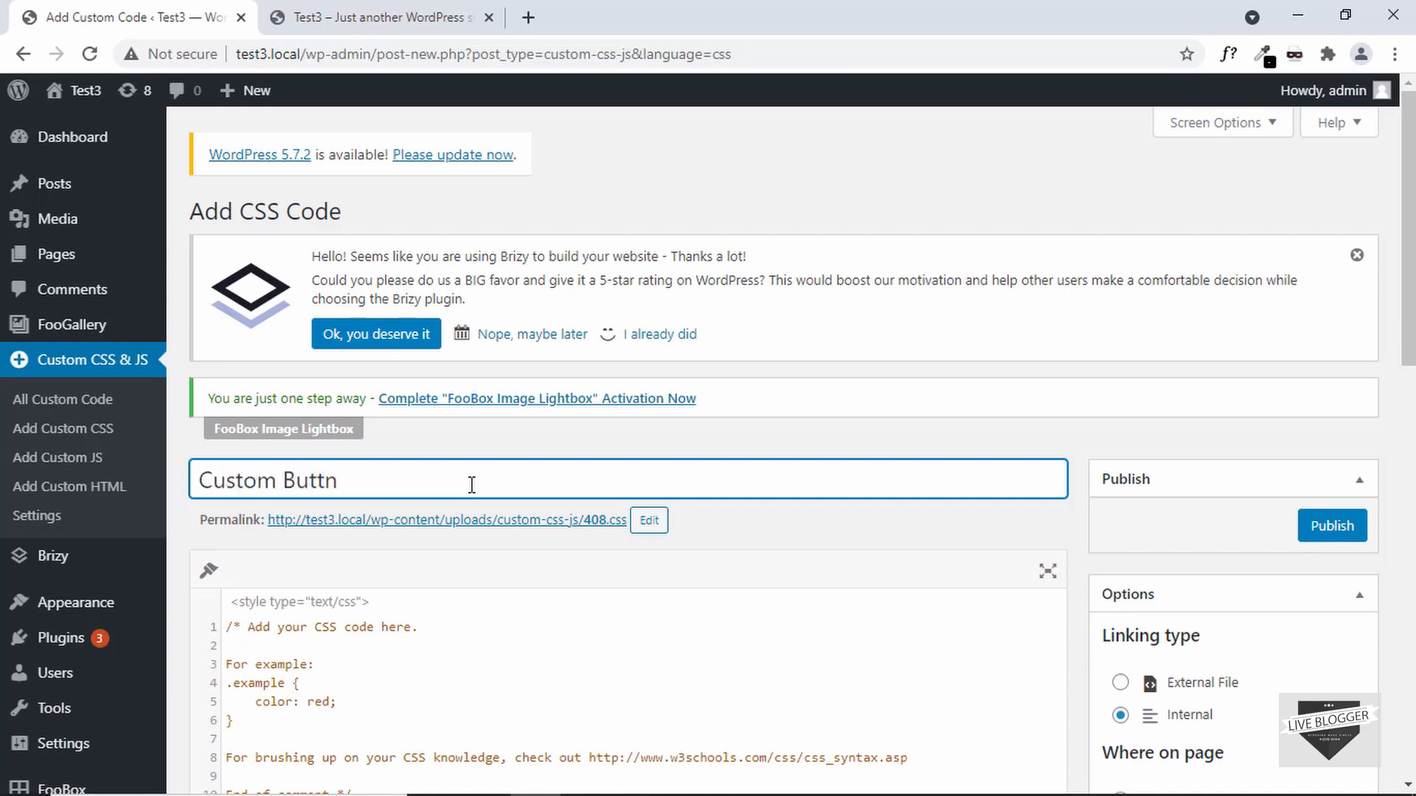
pyautogui.press('BackSpace')
pyautogui.write('on CSS')
pyautogui.scroll(-3, 478, 520)
pyautogui.click(479, 518)
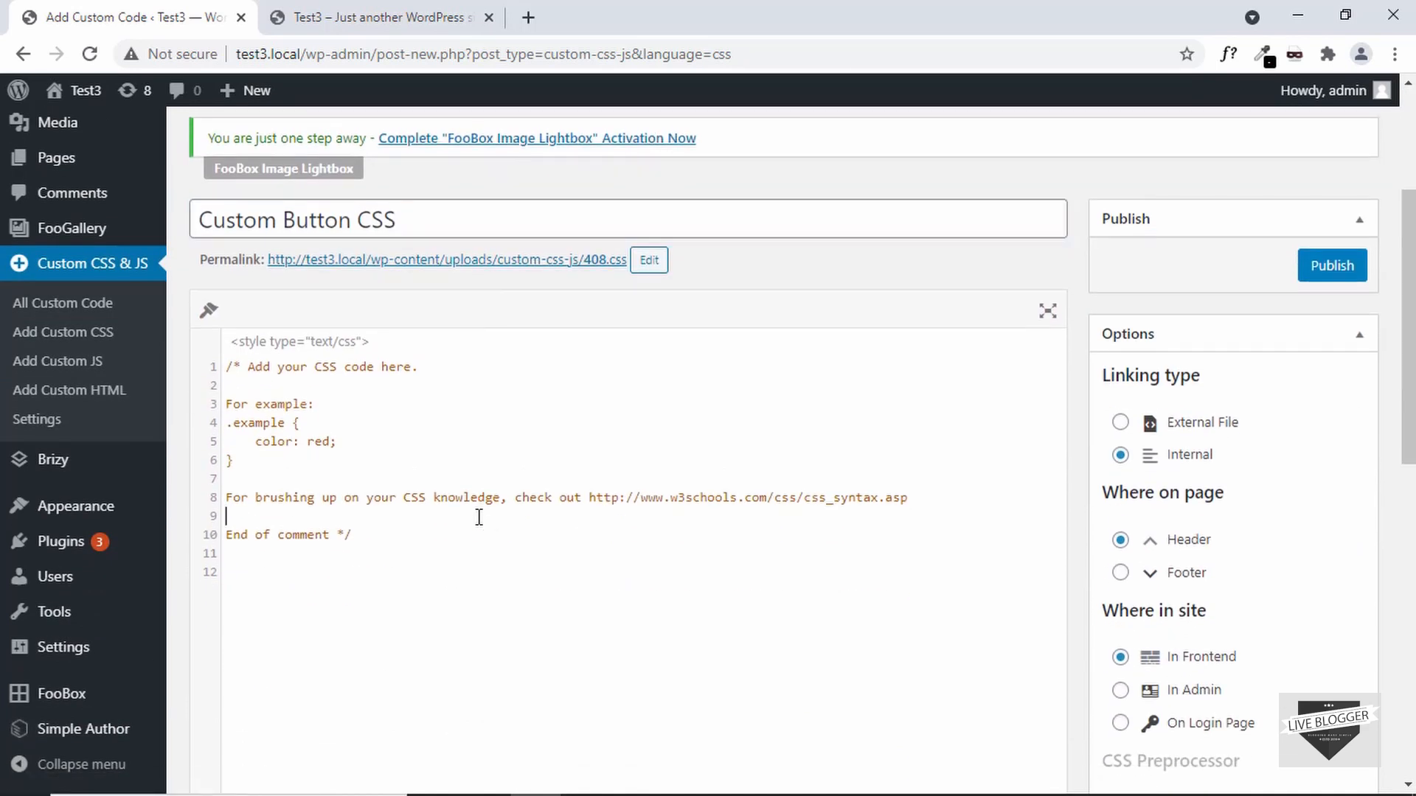
pyautogui.hotkey('ctrl', 'a')
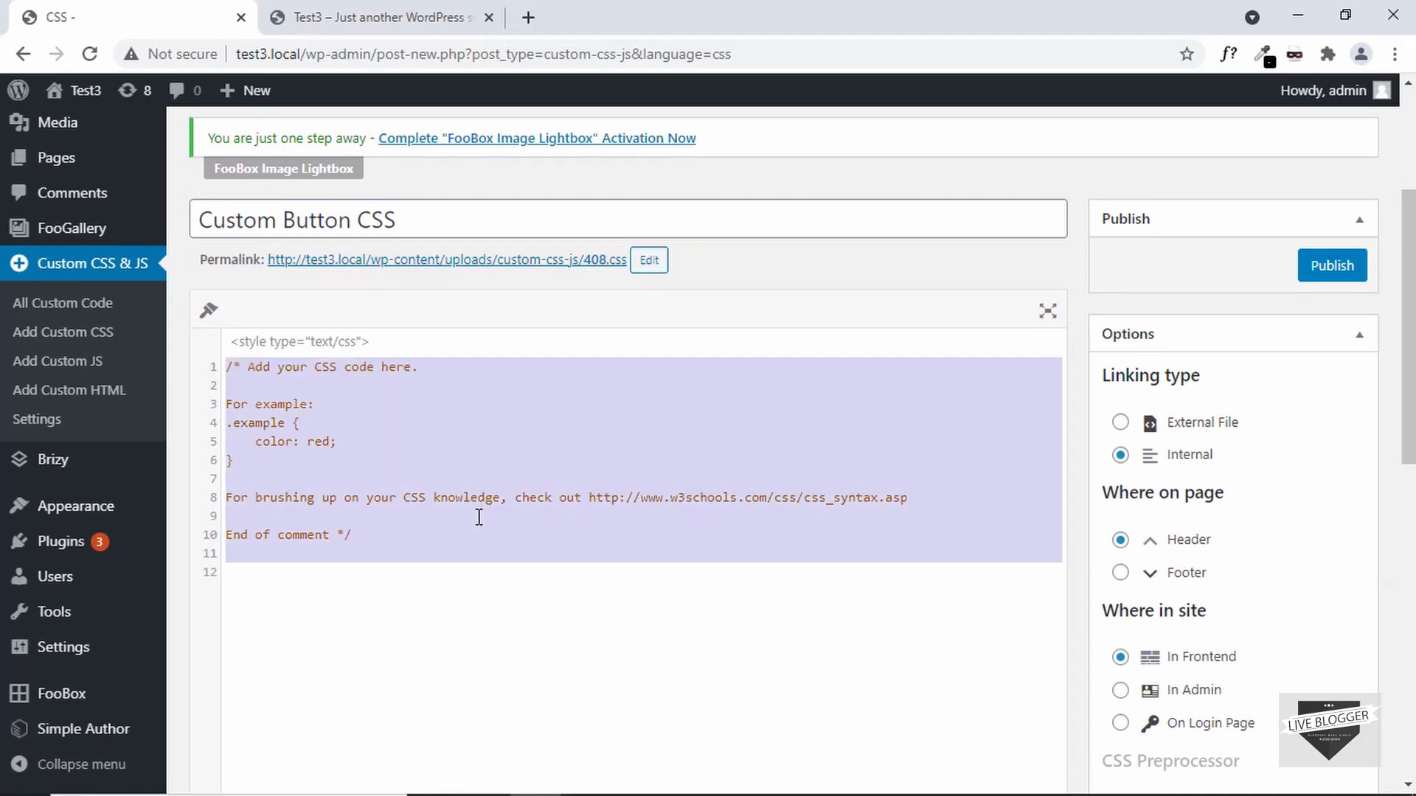
pyautogui.press('BackSpace')
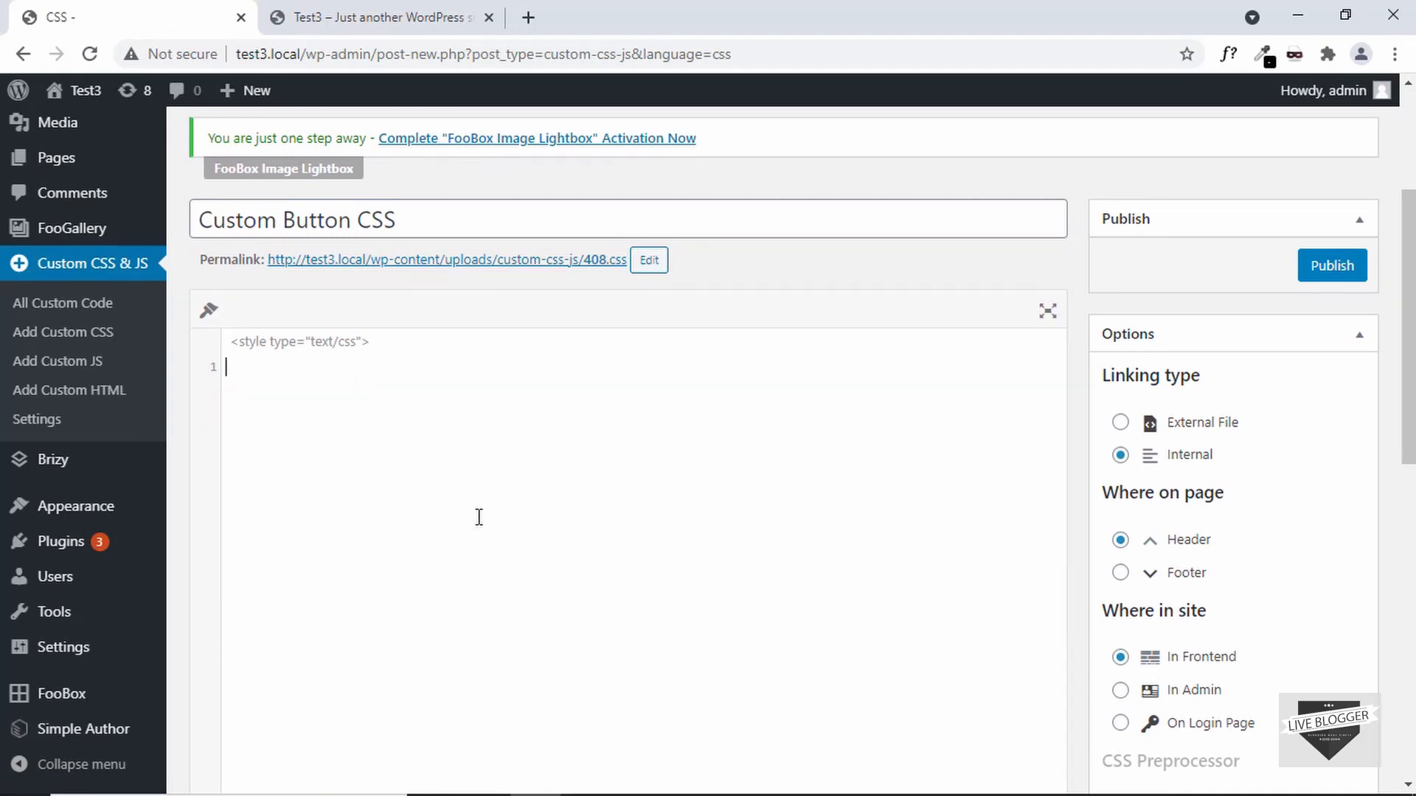
# Inspect the Download link on the test3.local page and copy the theme's .main-header-menu > .menu-item > a selector from its styles.
pyautogui.click(411, 9)
pyautogui.rightClick(1225, 140)
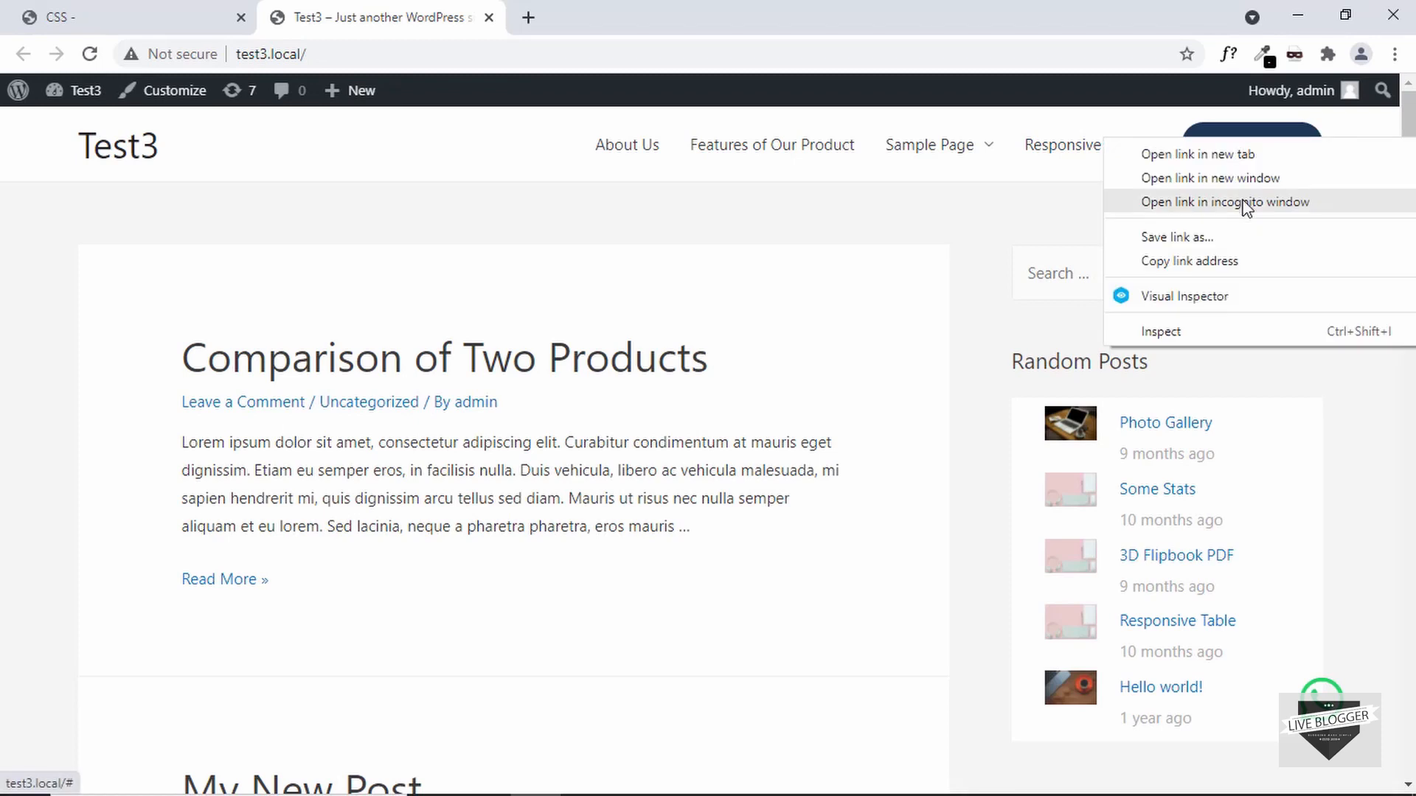
pyautogui.click(1217, 331)
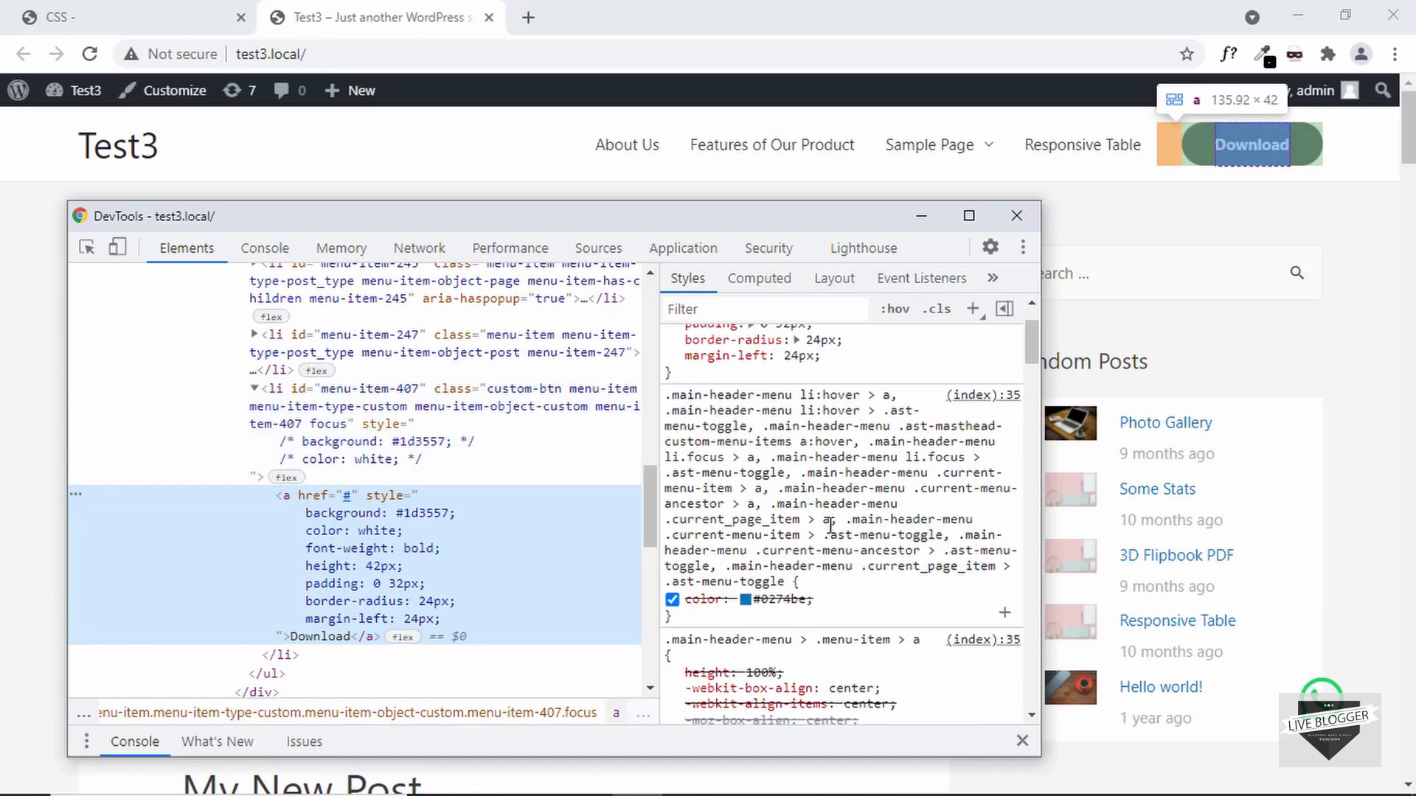
pyautogui.scroll(-5, 751, 429)
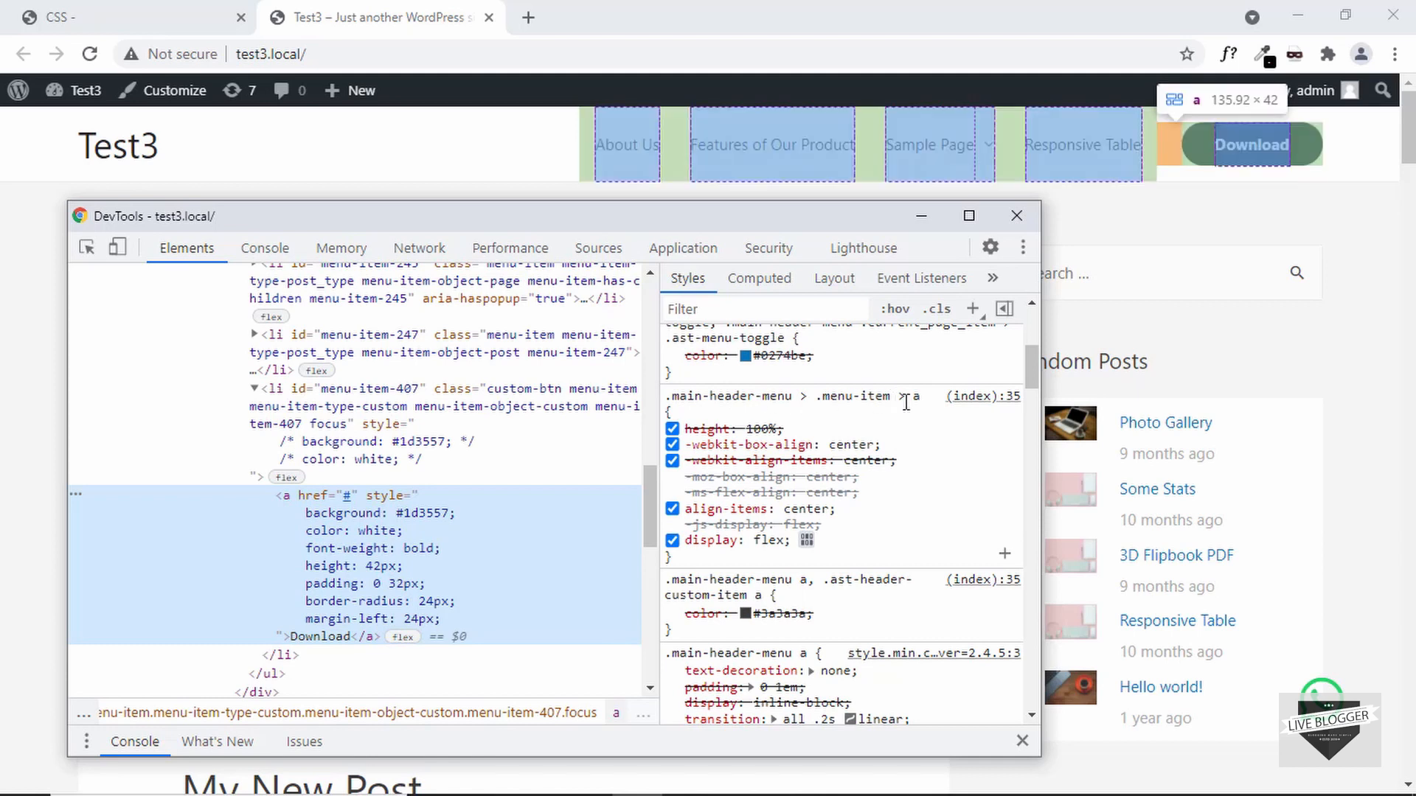
pyautogui.click(763, 394)
pyautogui.hotkey('ctrl', 'c')
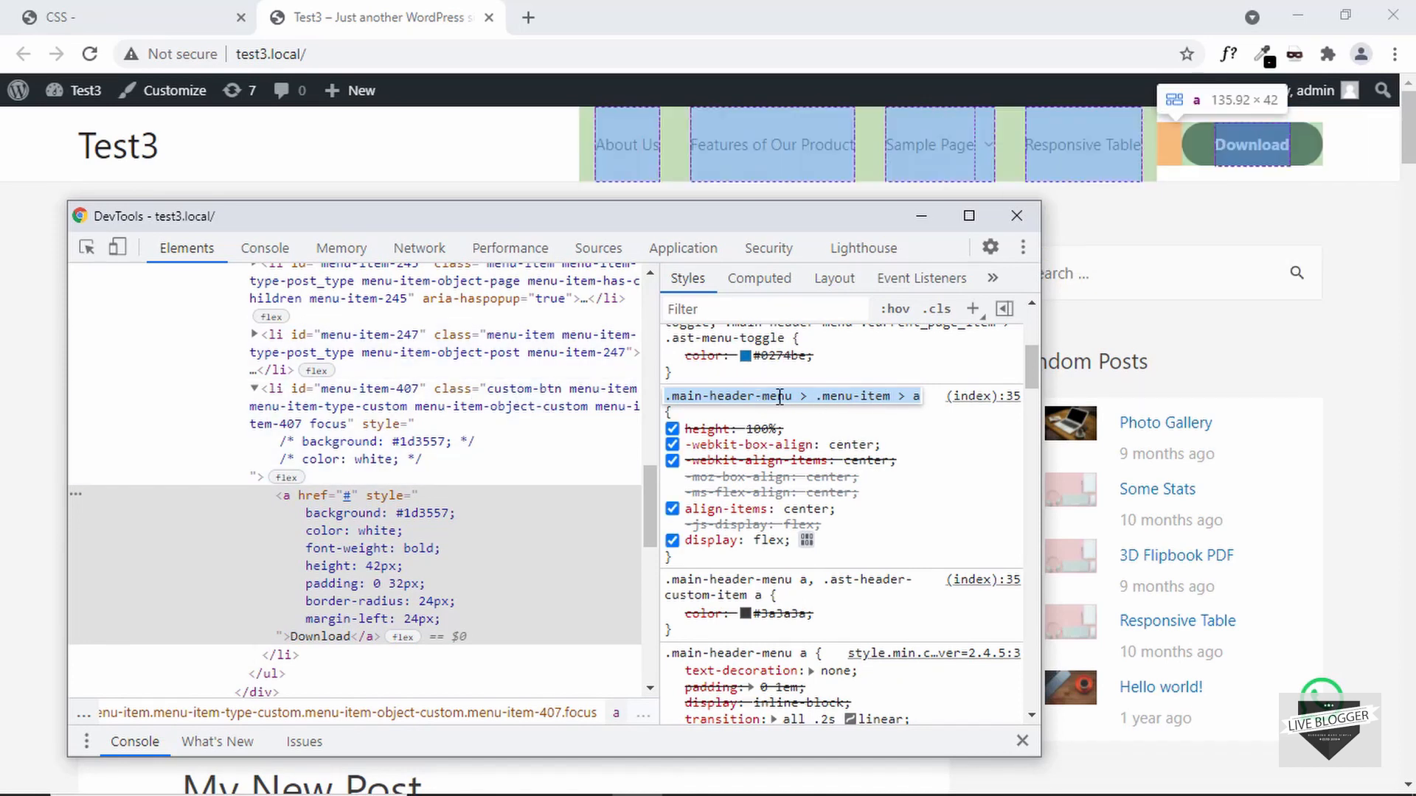
# Start a .main-header-menu > .menu-item.custom-btn > a rule in the Custom Button CSS code, based on the copied selector.
pyautogui.click(181, 20)
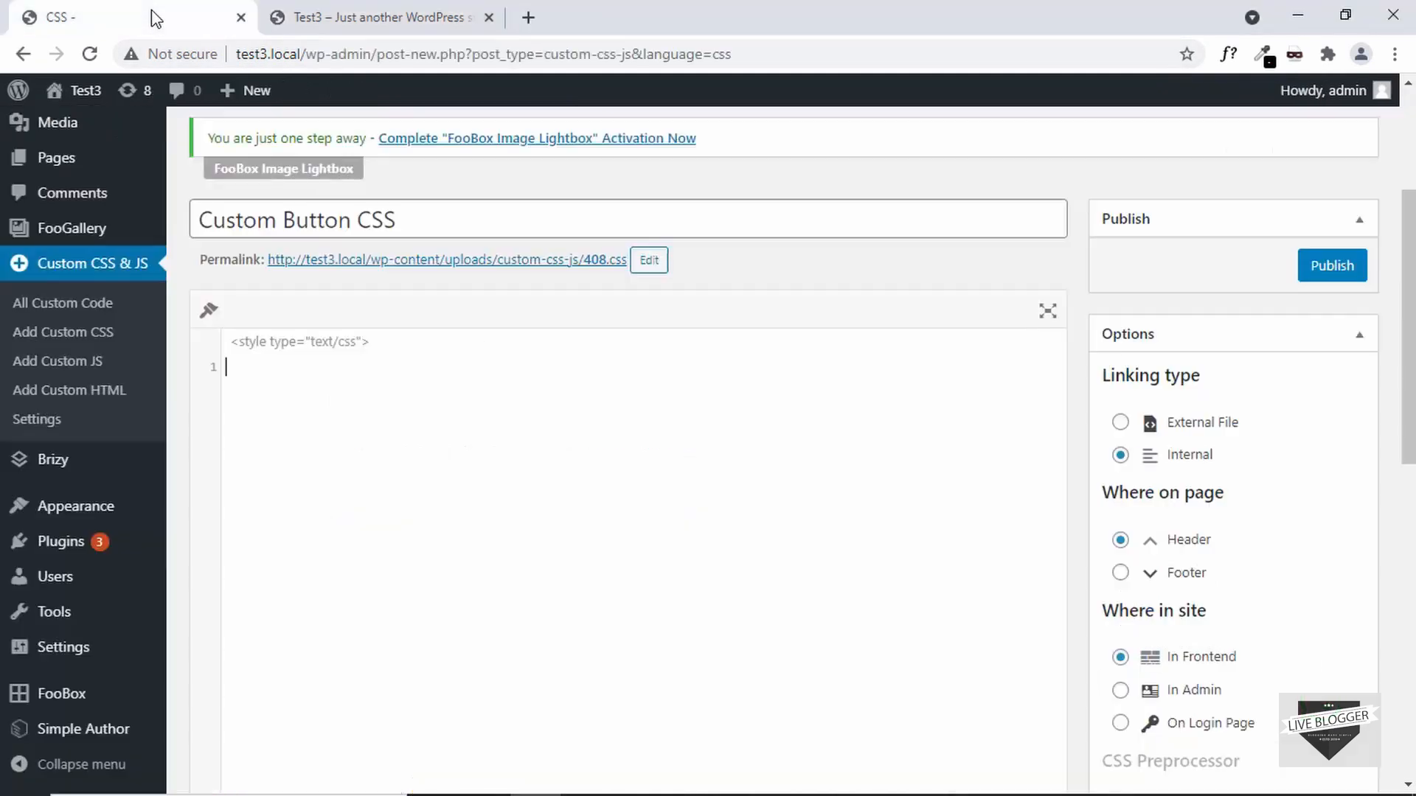
pyautogui.click(390, 402)
pyautogui.hotkey('ctrl', 'v')
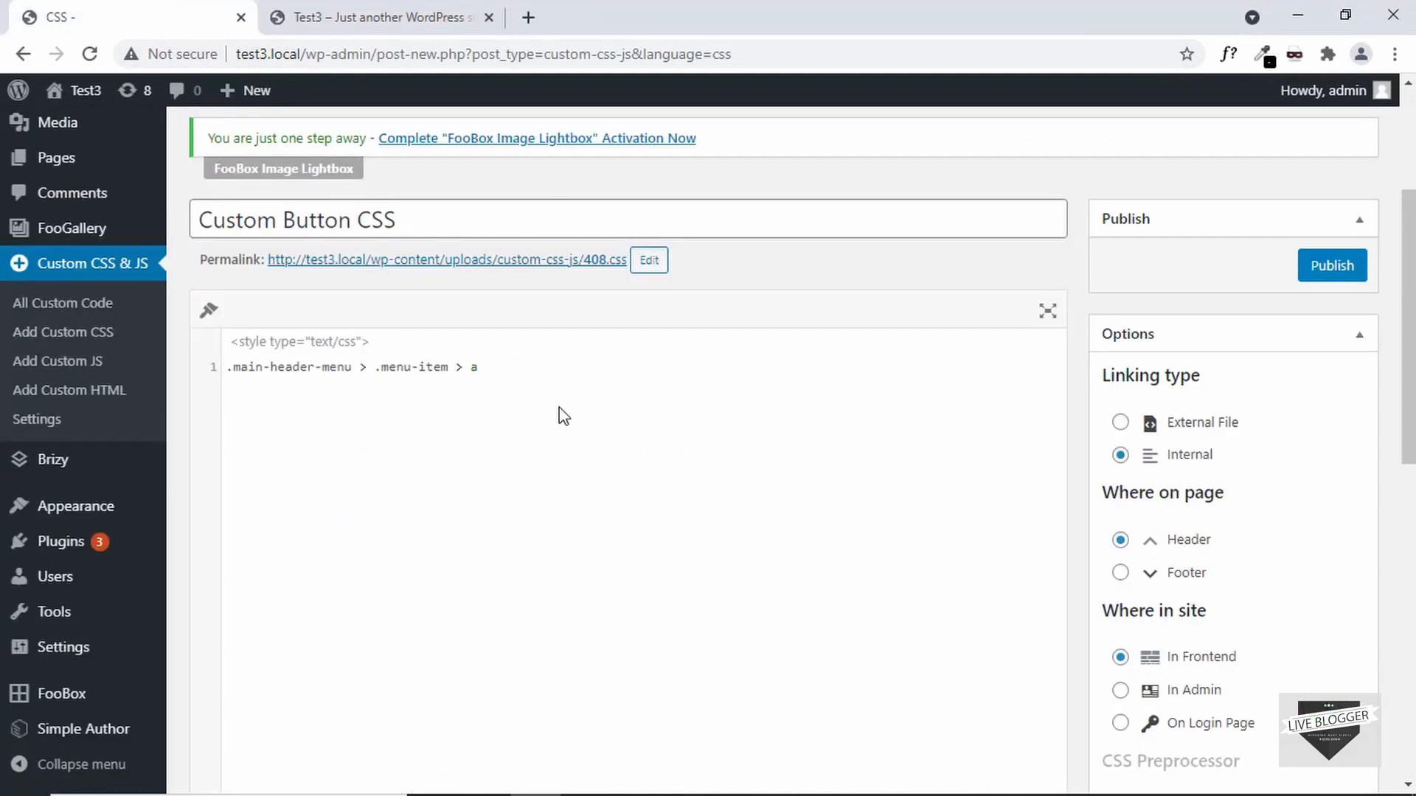
pyautogui.write('custom-btn > a {')
pyautogui.press('Return')
# Copy the Download link's inline declarations, background through margin-left, into the new custom-btn rule.
pyautogui.hotkey('alt', 'Tab')
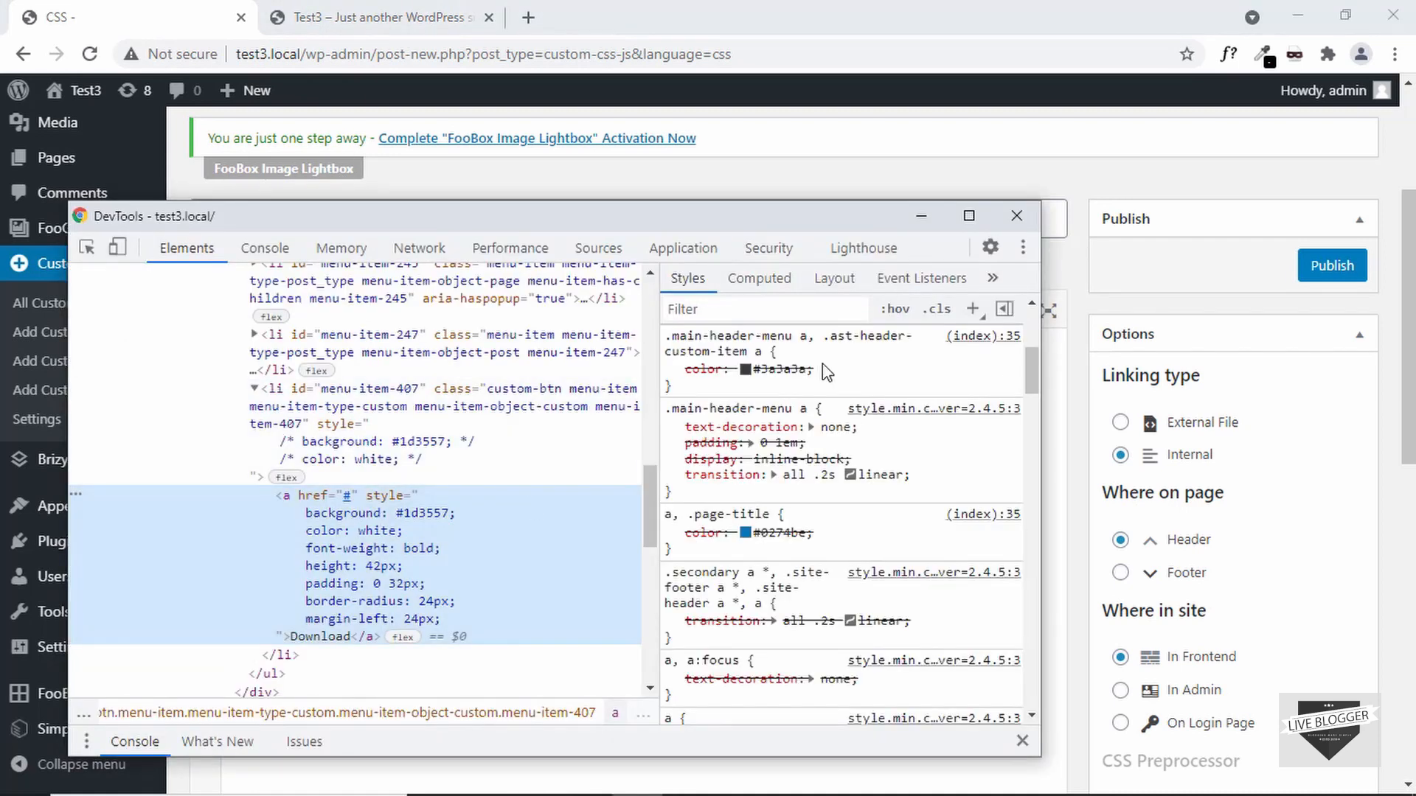
pyautogui.scroll(5, 882, 383)
pyautogui.moveTo(856, 450); pyautogui.dragTo(688, 353)
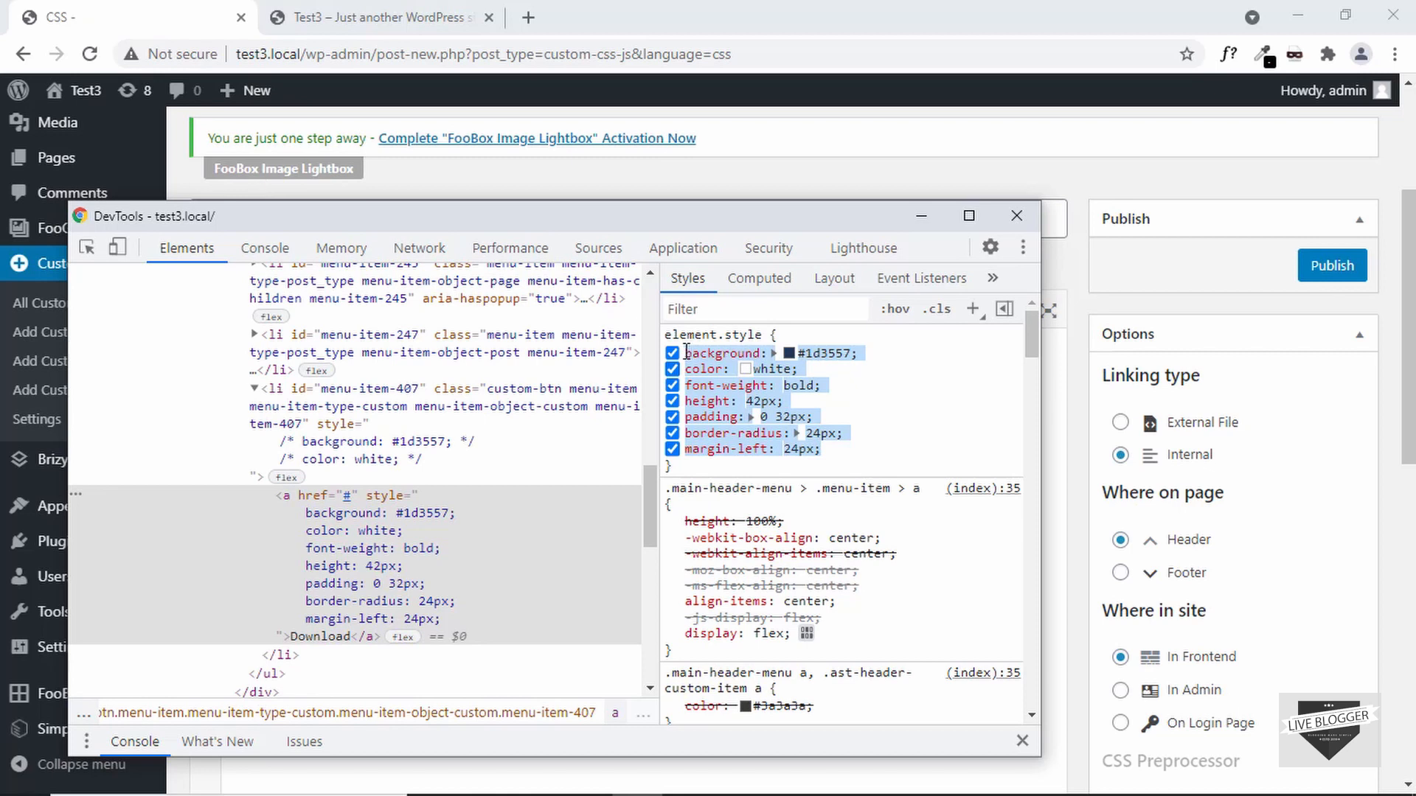
pyautogui.hotkey('ctrl', 'c')
pyautogui.hotkey('alt', 'Tab')
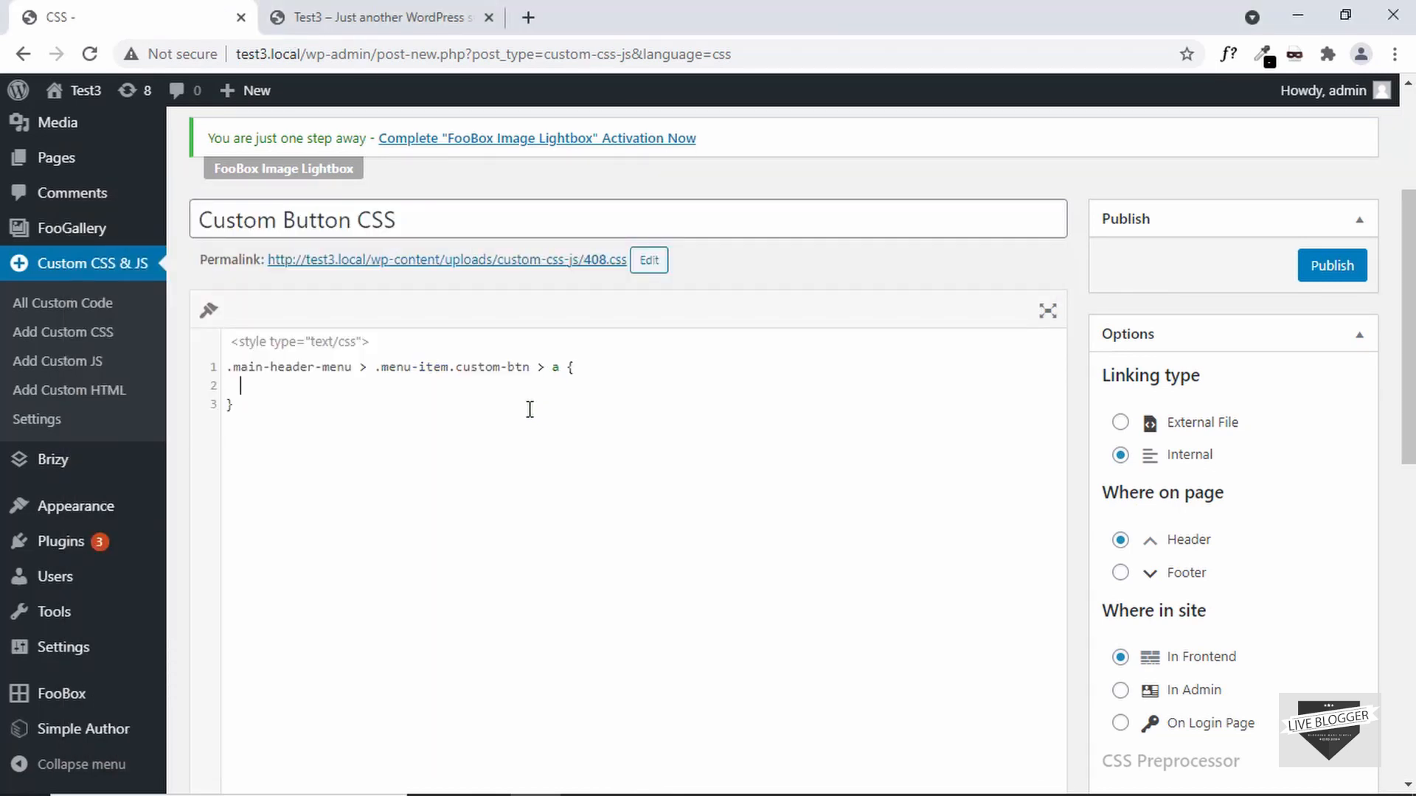
pyautogui.hotkey('ctrl', 'v')
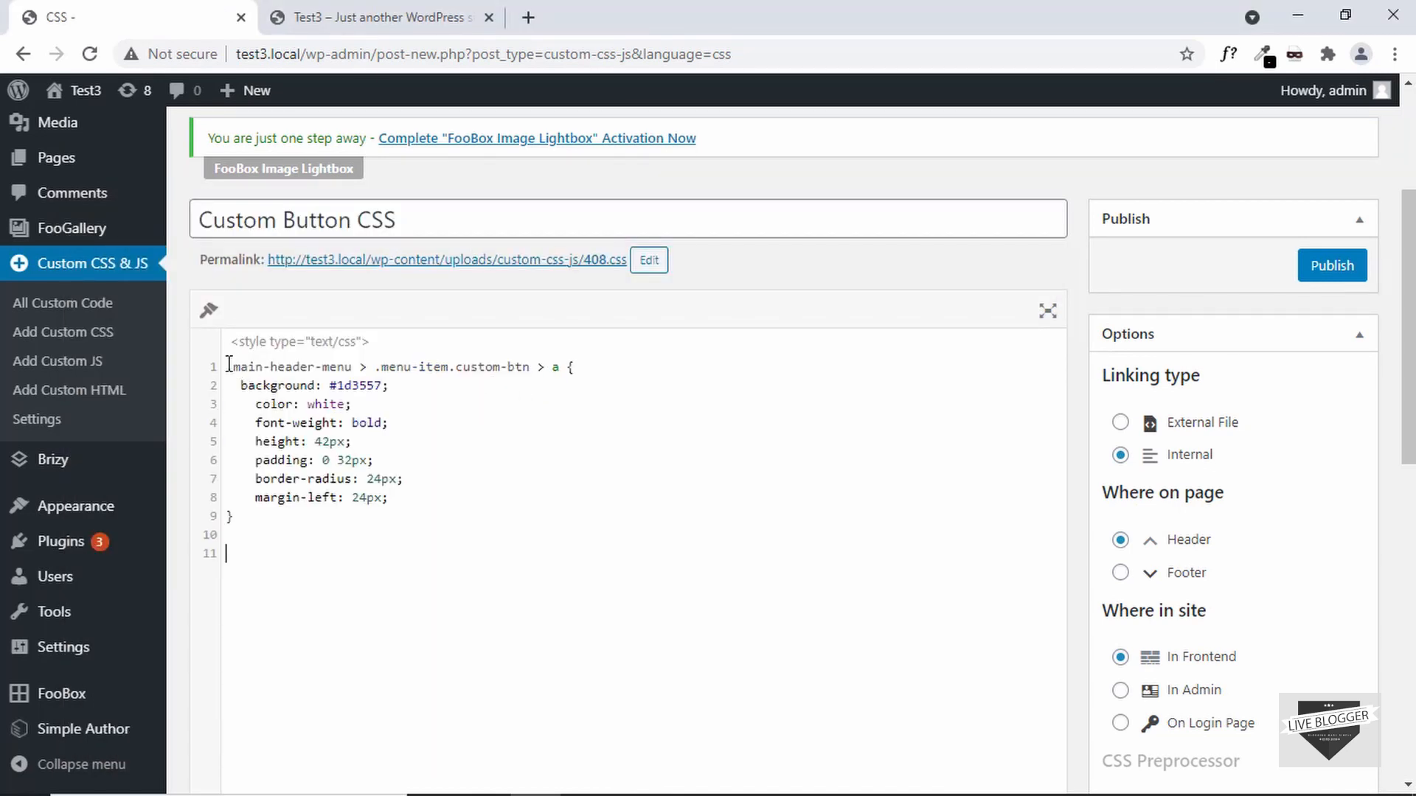
# Add an empty .main-header-menu > .menu-item.custom-btn > a:hover rule below the first rule.
pyautogui.moveTo(229, 364); pyautogui.dragTo(570, 364)
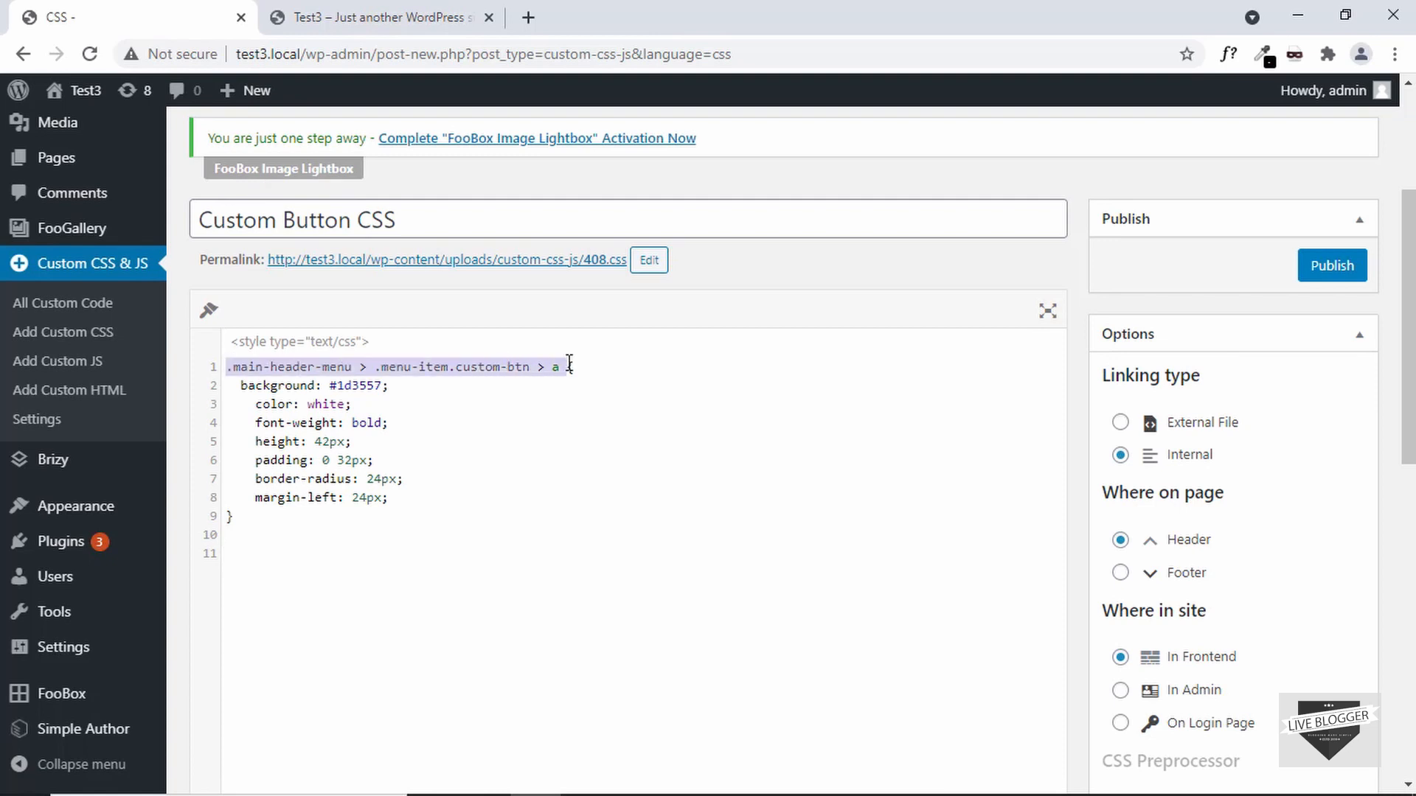
pyautogui.click(323, 555)
pyautogui.hotkey('ctrl', 'v')
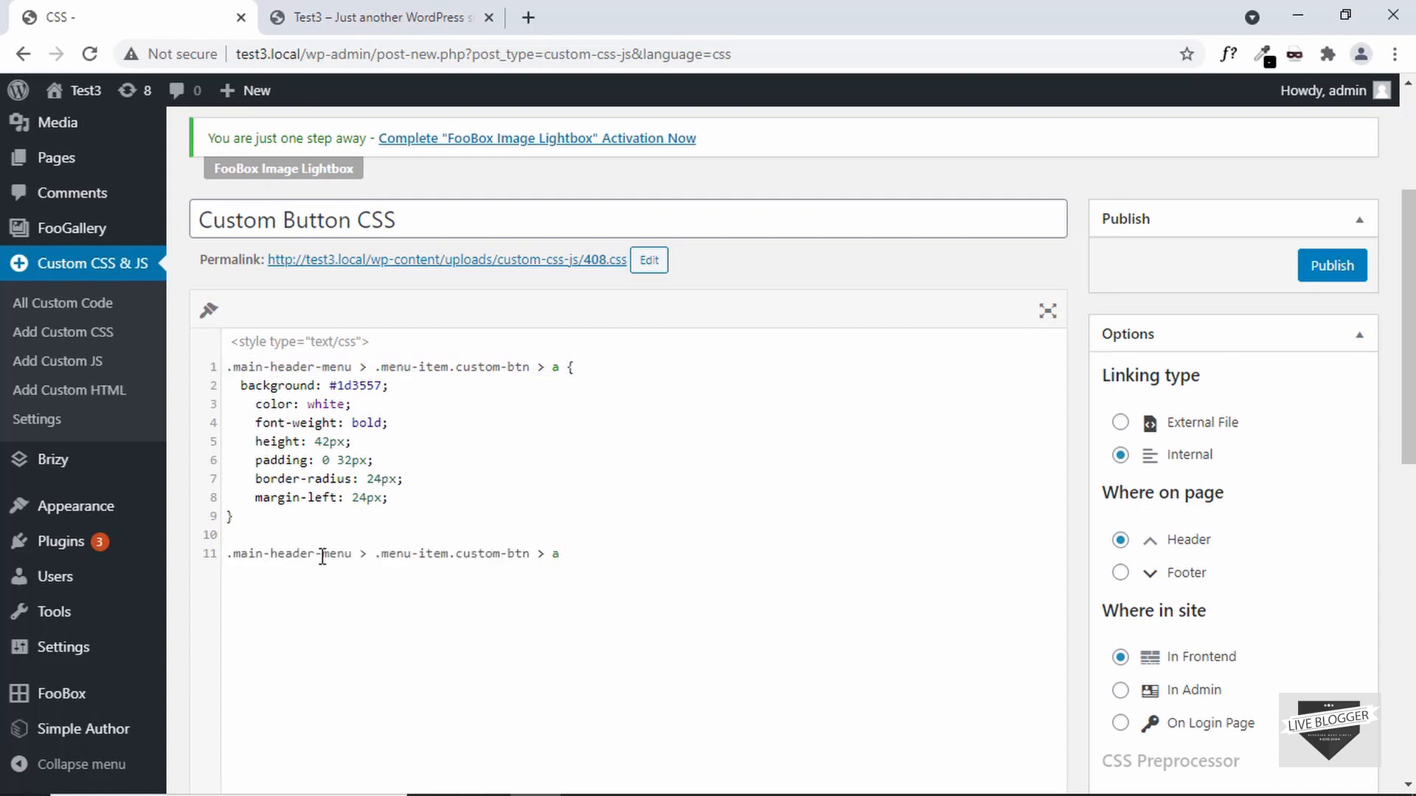
pyautogui.write('hover {')
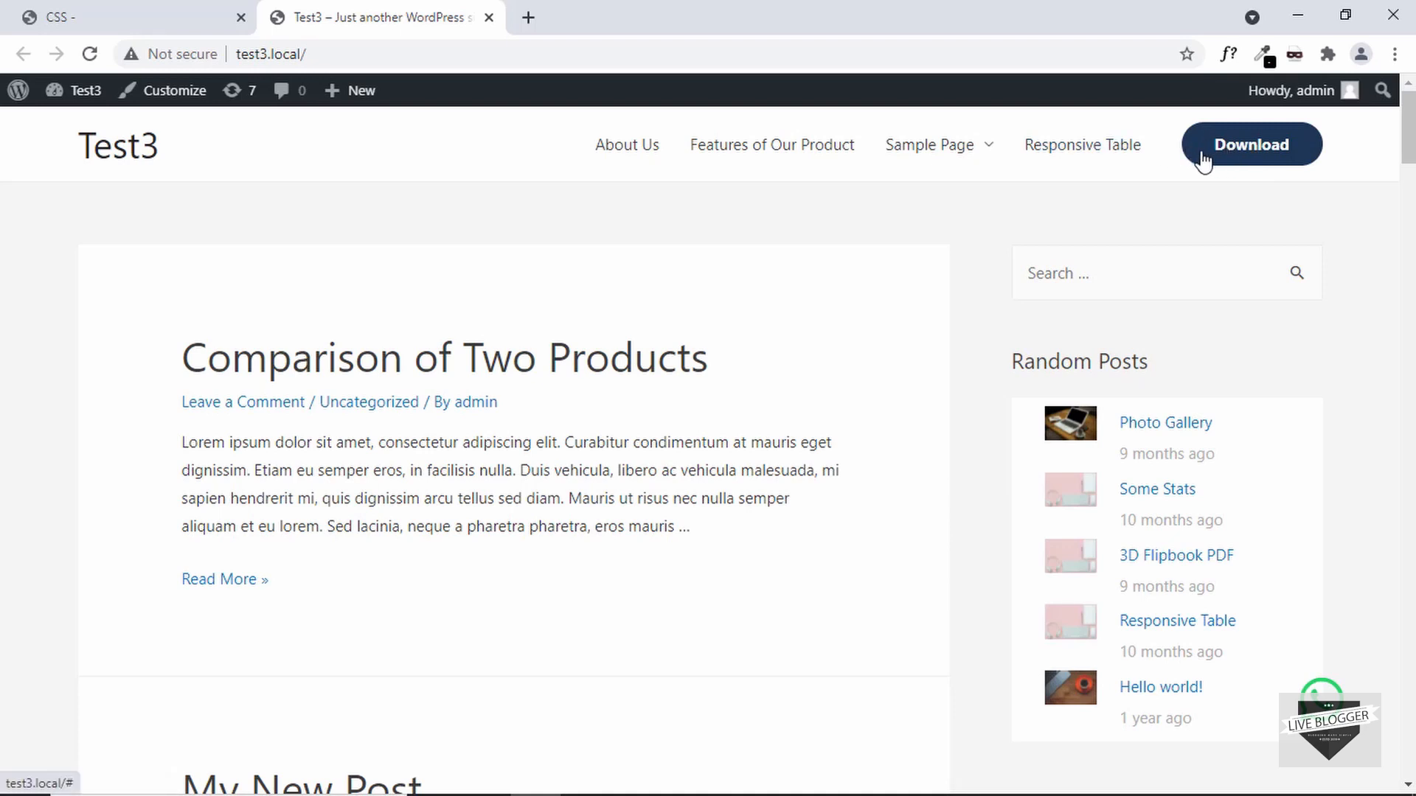
pyautogui.click(180, 11)
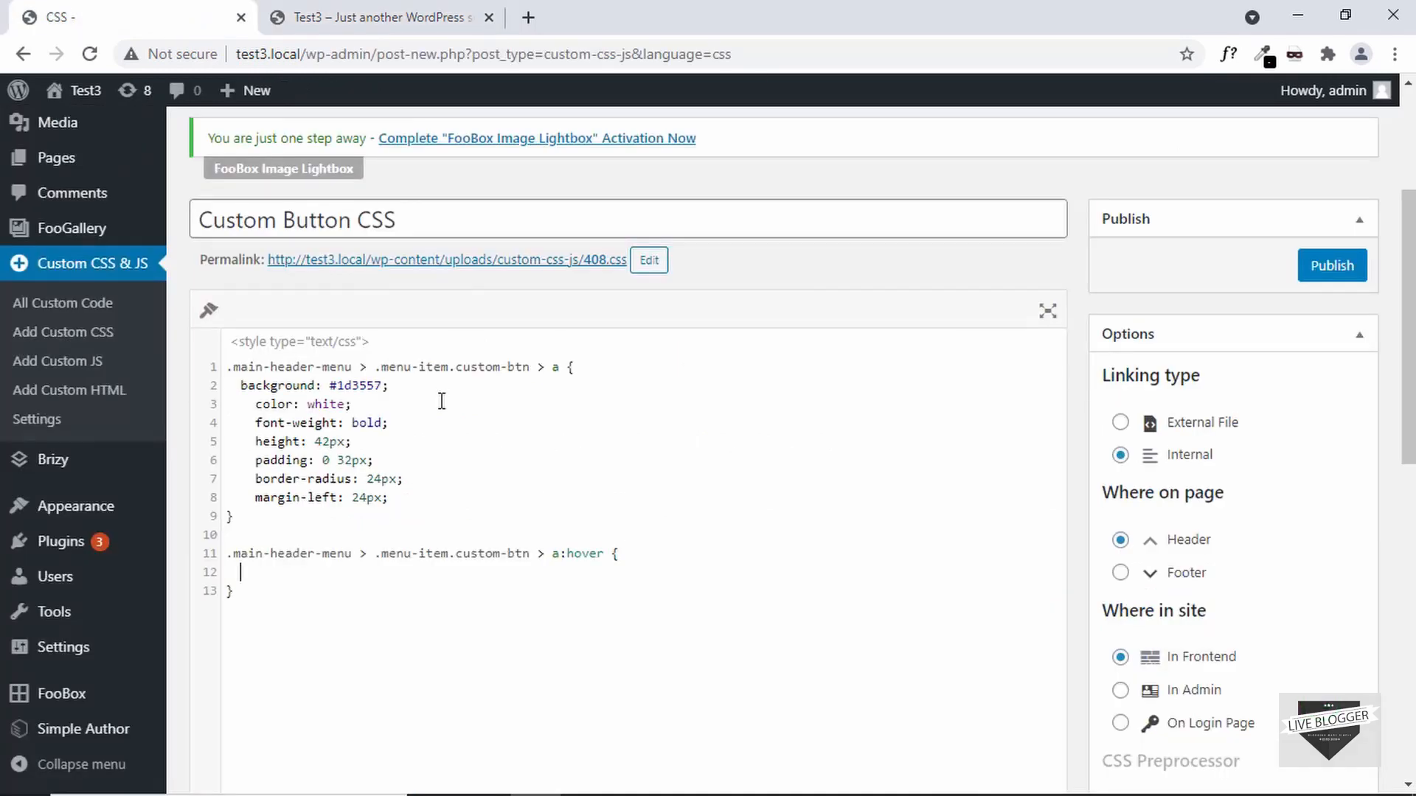
# Add border: 1px solid #1d3557 after margin-left in the first custom-btn rule, reusing the background colour.
pyautogui.press('Return')
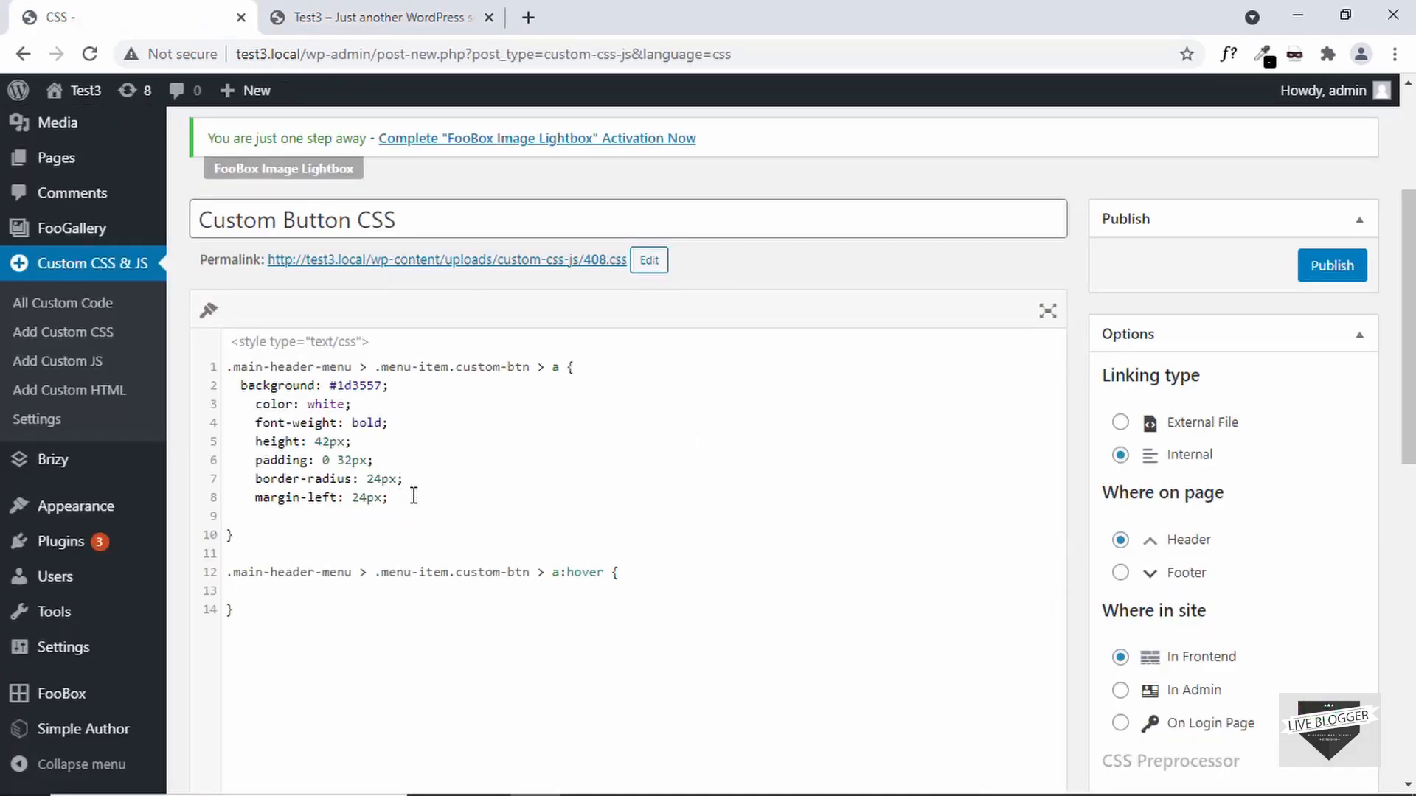
pyautogui.write('border: 1px solid #')
pyautogui.moveTo(329, 386); pyautogui.dragTo(381, 385)
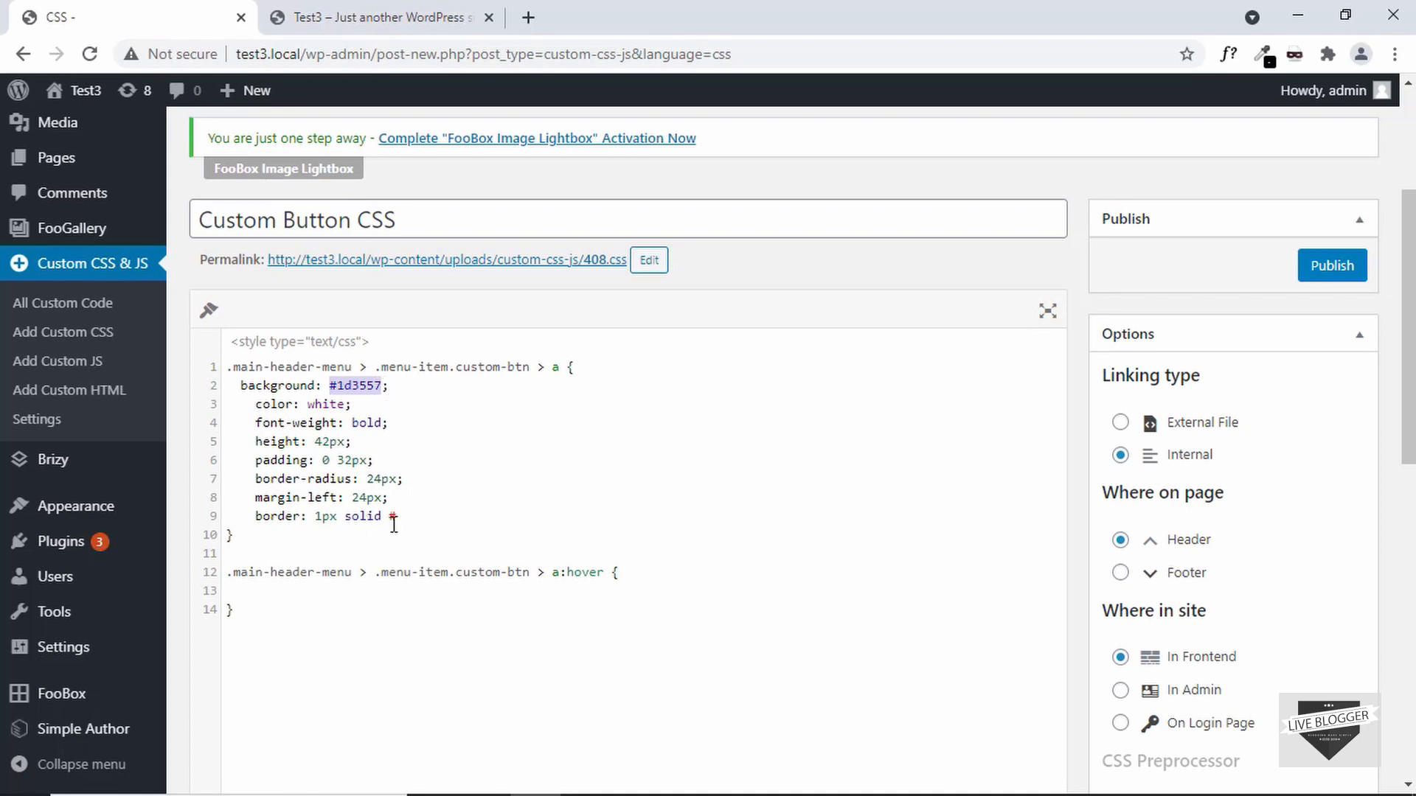
pyautogui.moveTo(389, 524); pyautogui.dragTo(402, 522)
pyautogui.hotkey('ctrl', 'v')
pyautogui.write(';')
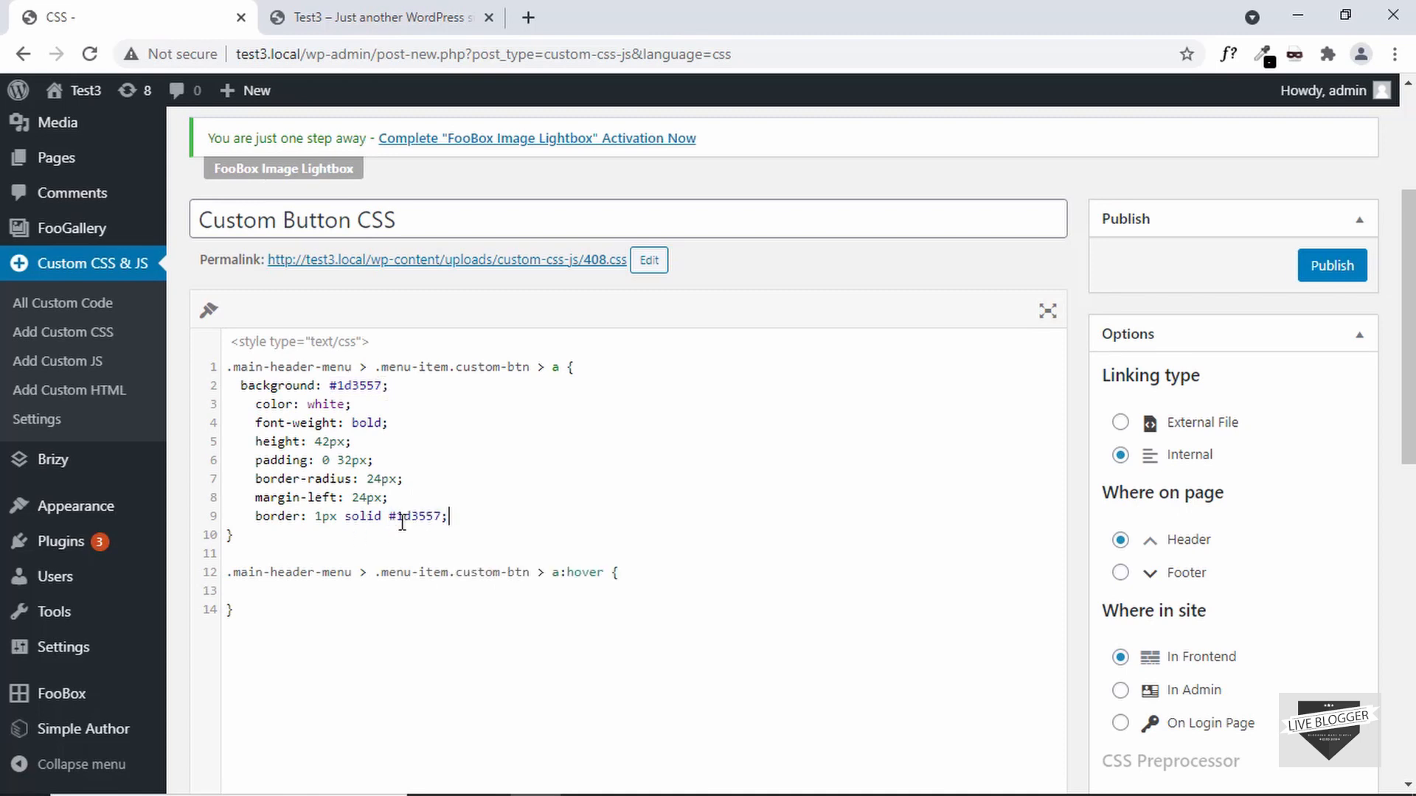
# Set background to white and color to black in the custom-btn hover rule.
pyautogui.click(325, 590)
pyautogui.write('background: white;')
pyautogui.press('Return')
pyautogui.write('col')
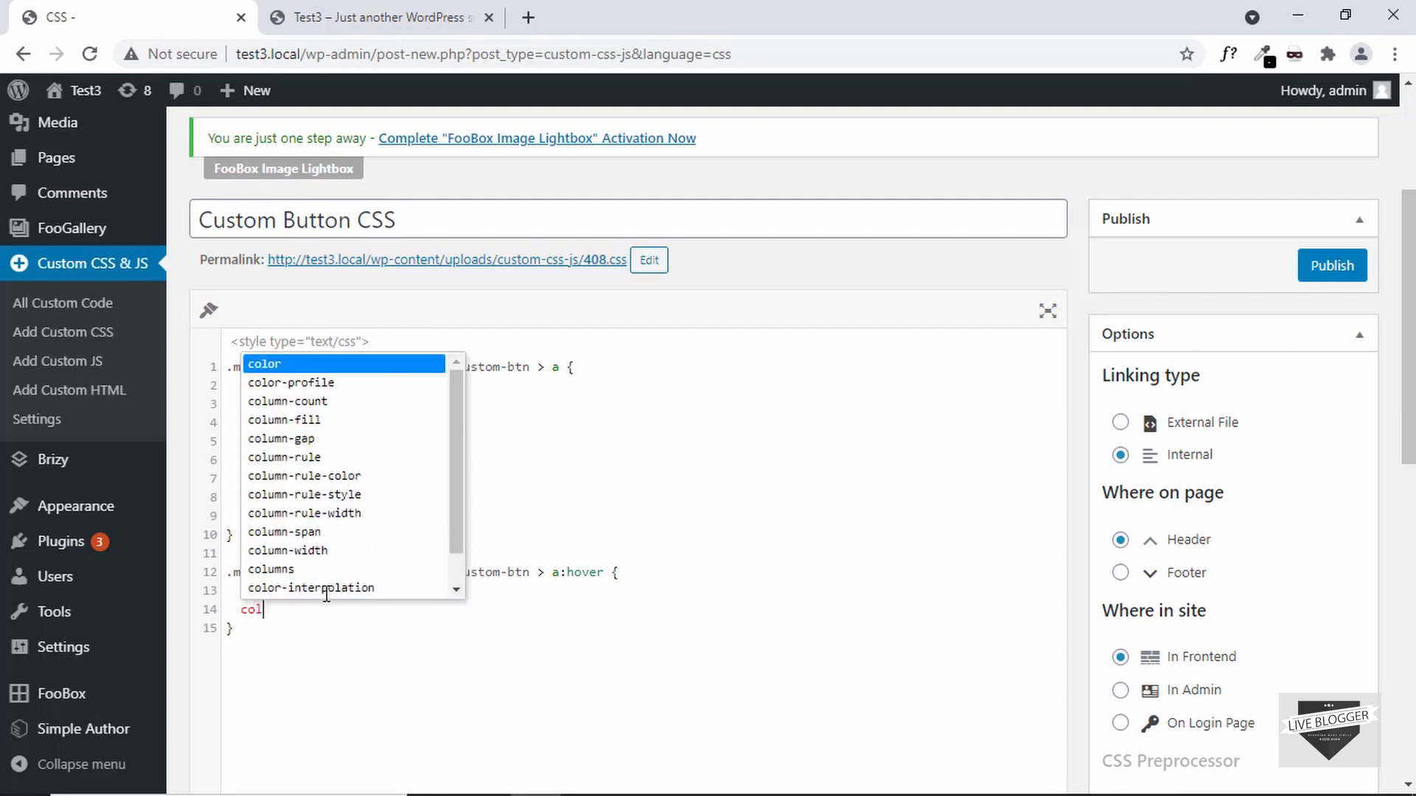
pyautogui.write('or: w')
pyautogui.press('BackSpace')
pyautogui.write('ba')
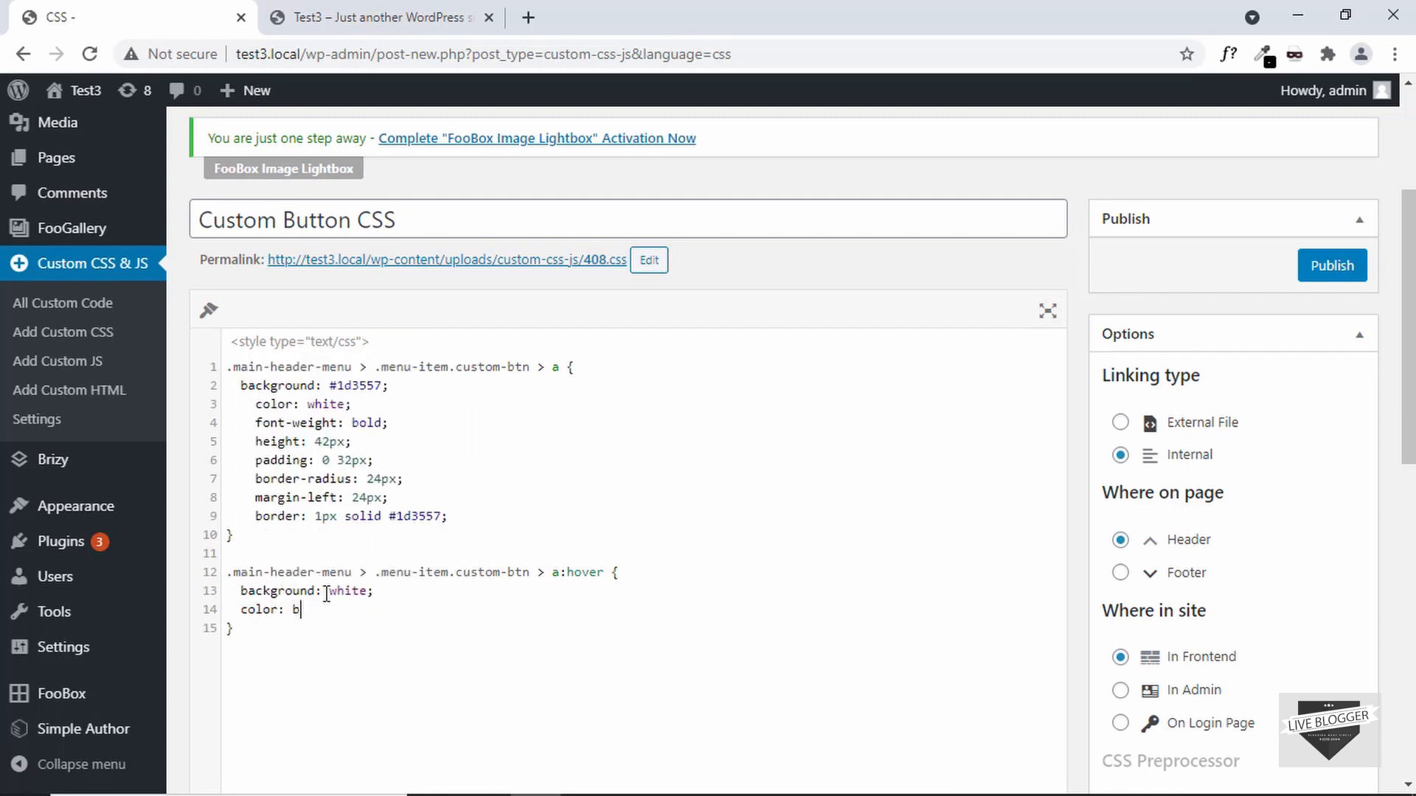
pyautogui.press('BackSpace')
pyautogui.write('lack;')
# Add transition: all 500ms after the border in the first custom-btn rule and publish the CSS code.
pyautogui.click(468, 506)
pyautogui.press('Return')
pyautogui.write('transition')
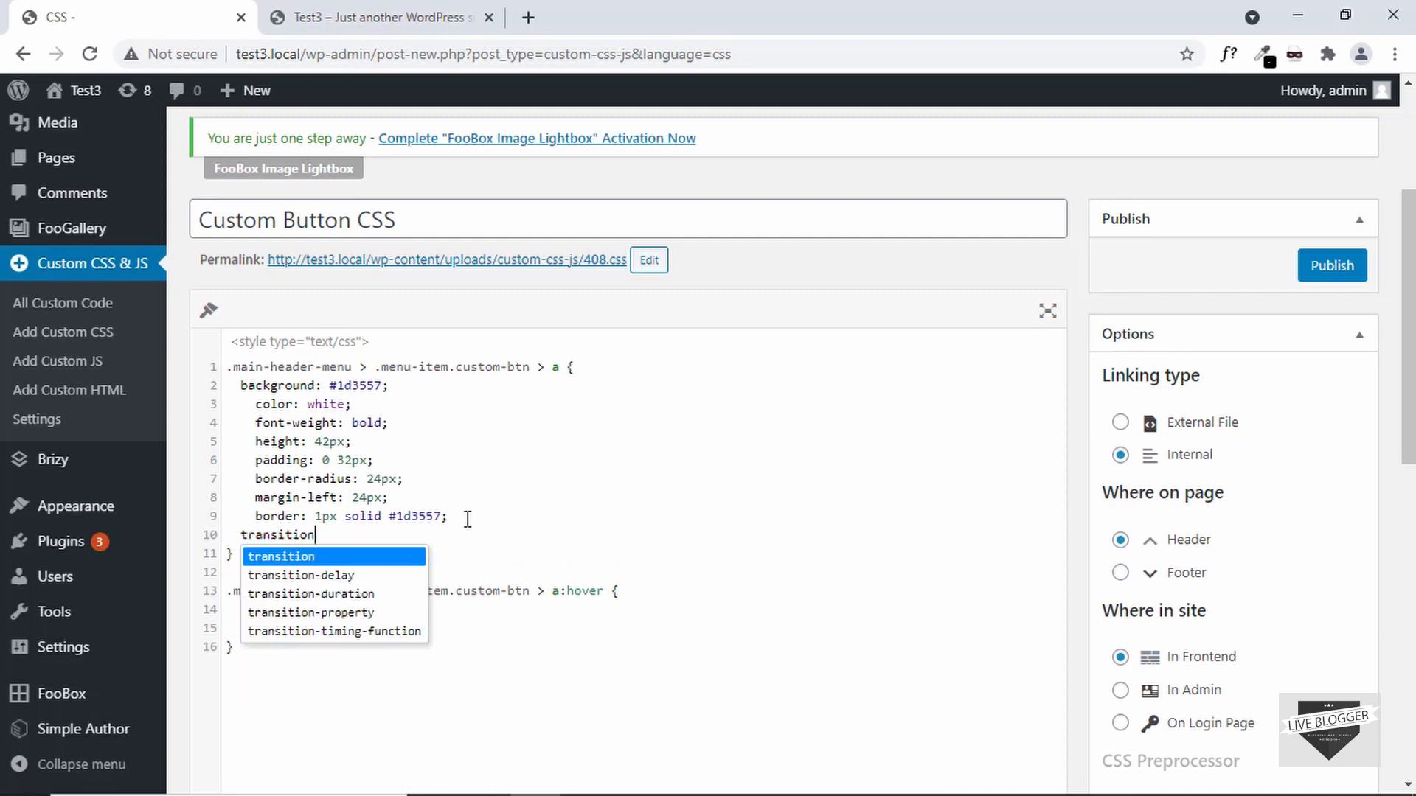
pyautogui.write(': all 500ms;')
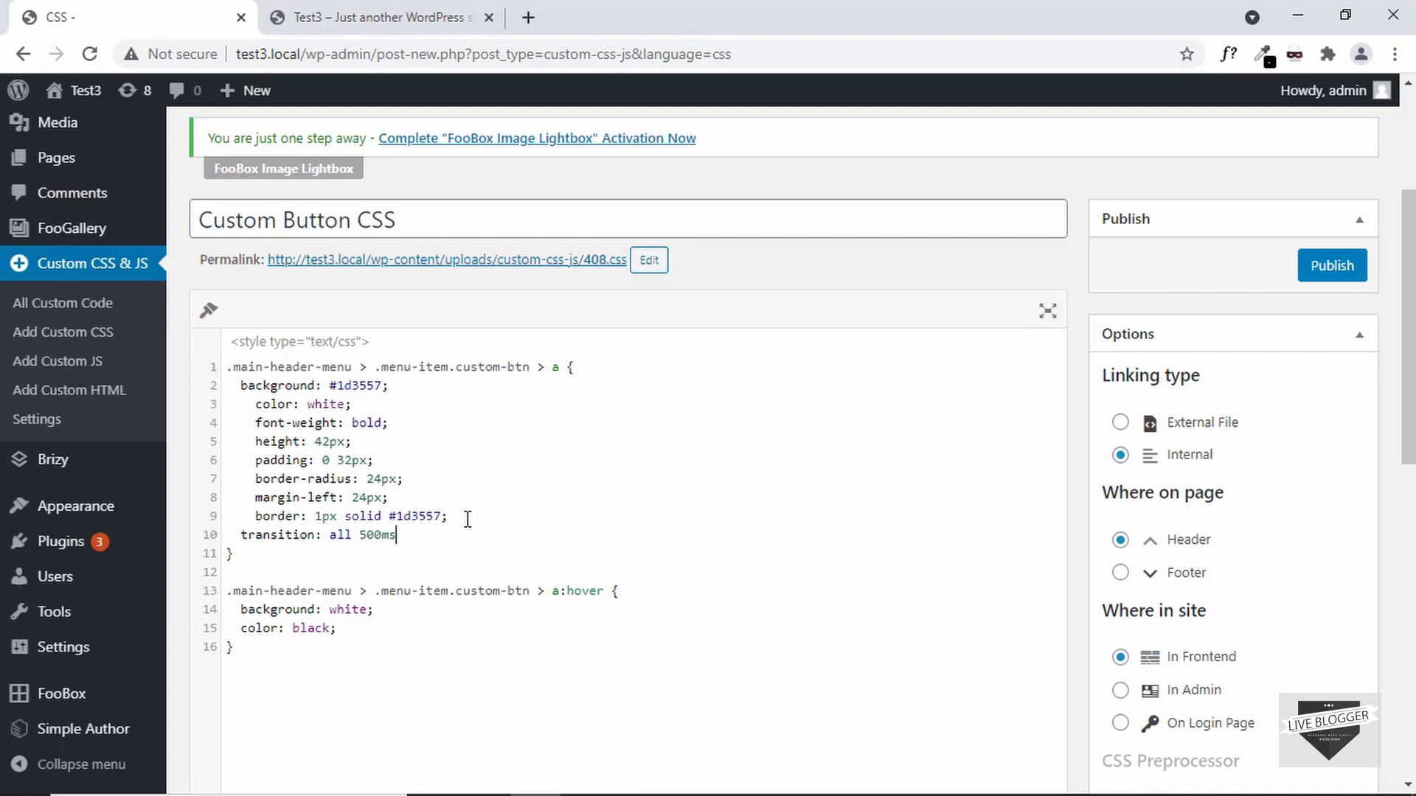
pyautogui.click(1332, 267)
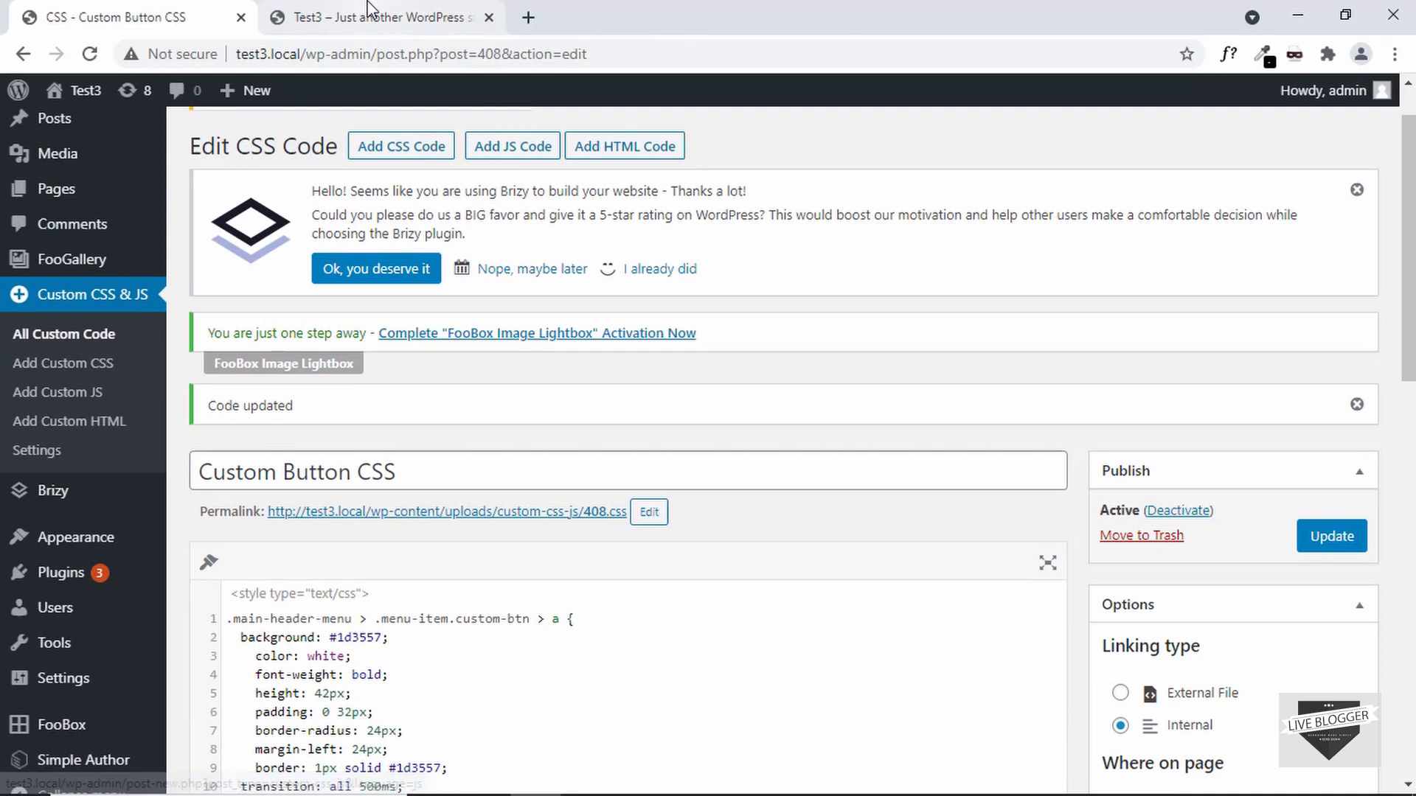
# Reload the test3.local home page and check the Download button's published styling and hover effect.
pyautogui.click(370, 11)
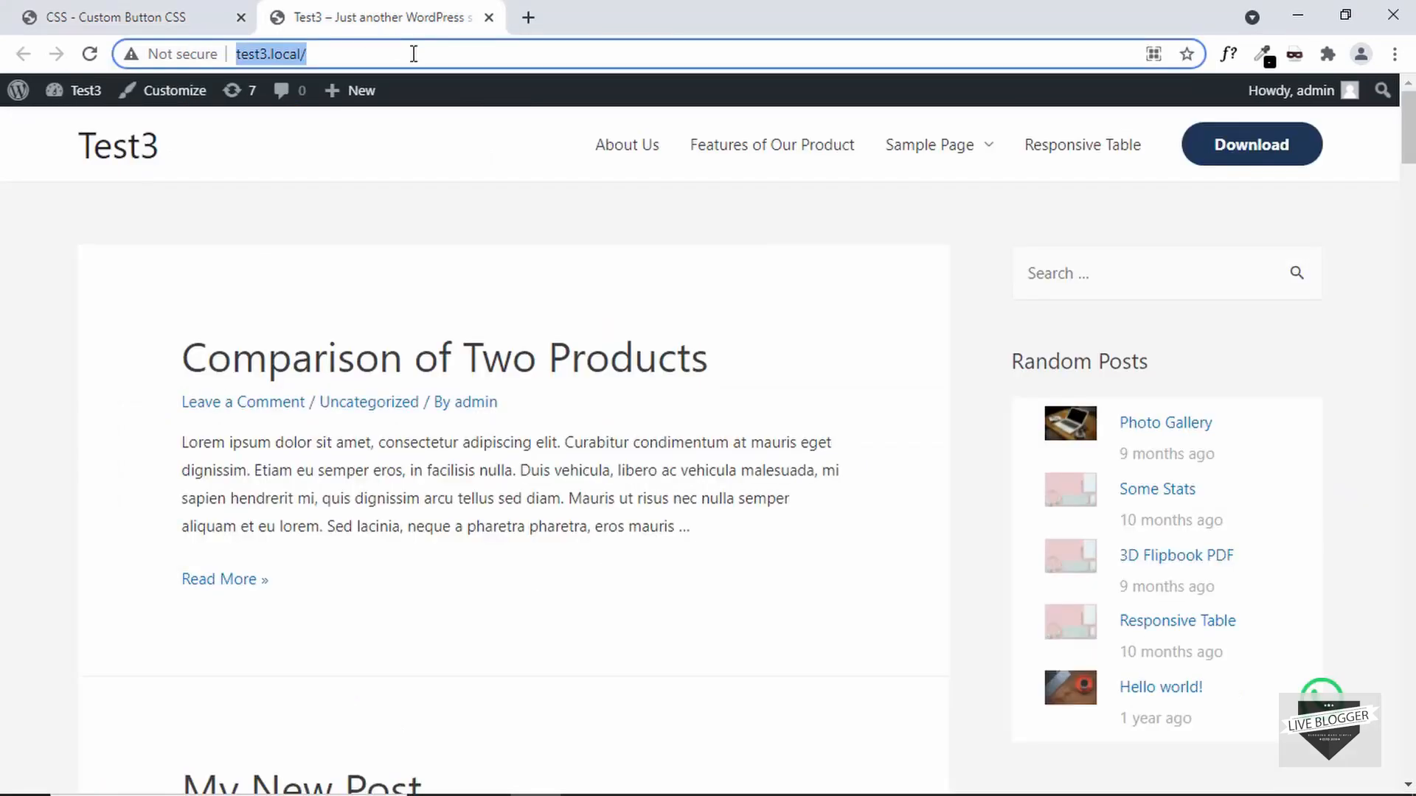
pyautogui.click(422, 57)
pyautogui.press('Return')
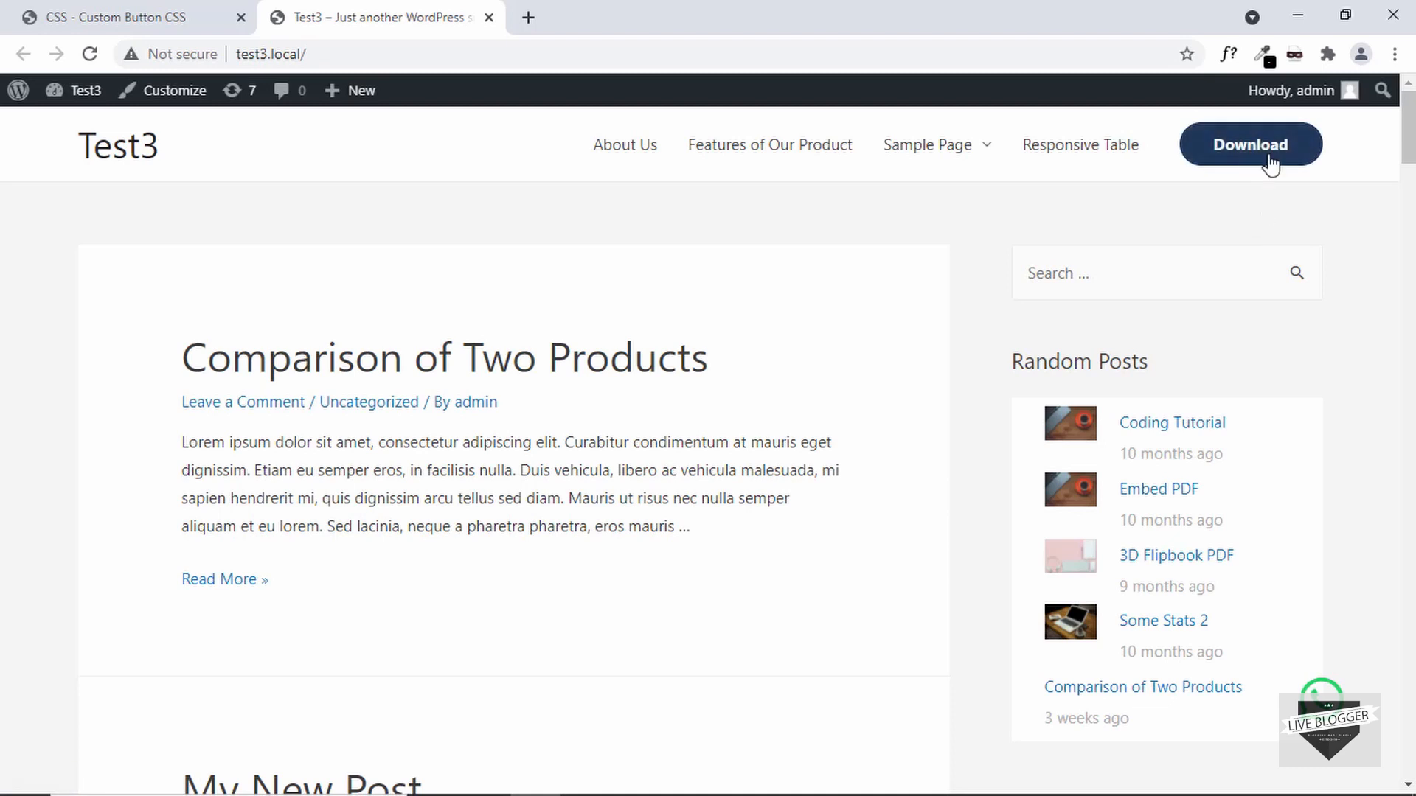
# Show the home page in DevTools' responsive device view and expand the mobile menu to examine the Download button.
pyautogui.rightClick(522, 211)
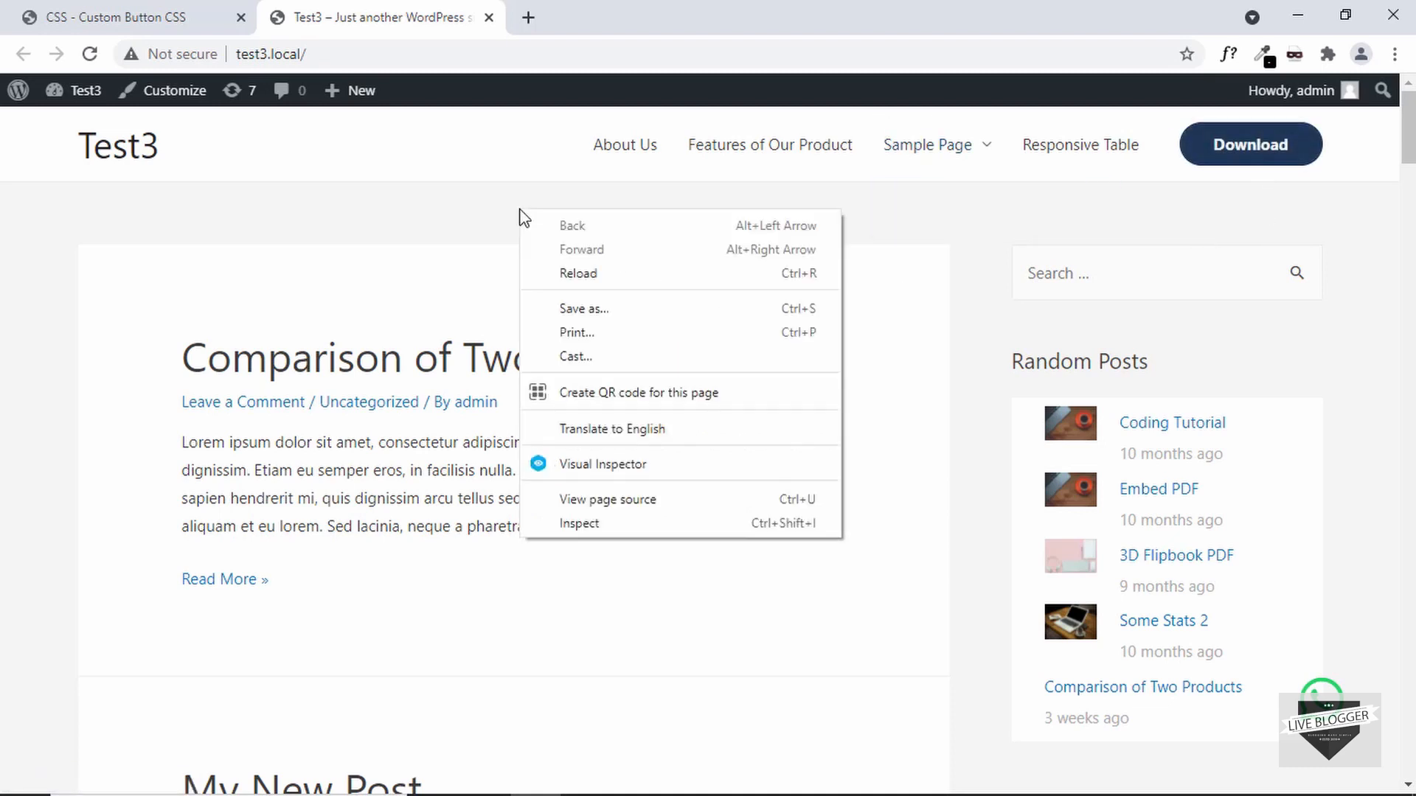
pyautogui.click(587, 522)
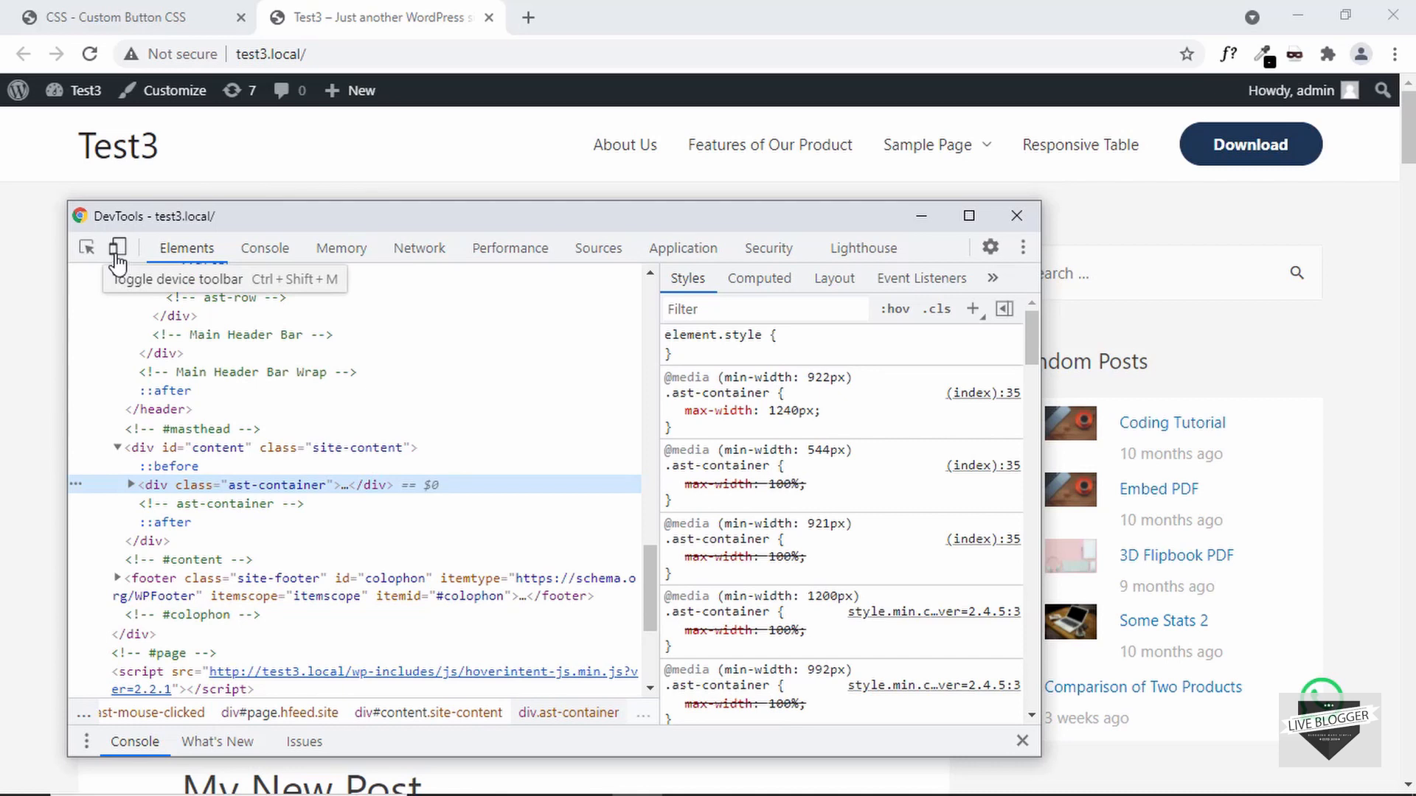
pyautogui.click(116, 250)
pyautogui.click(921, 216)
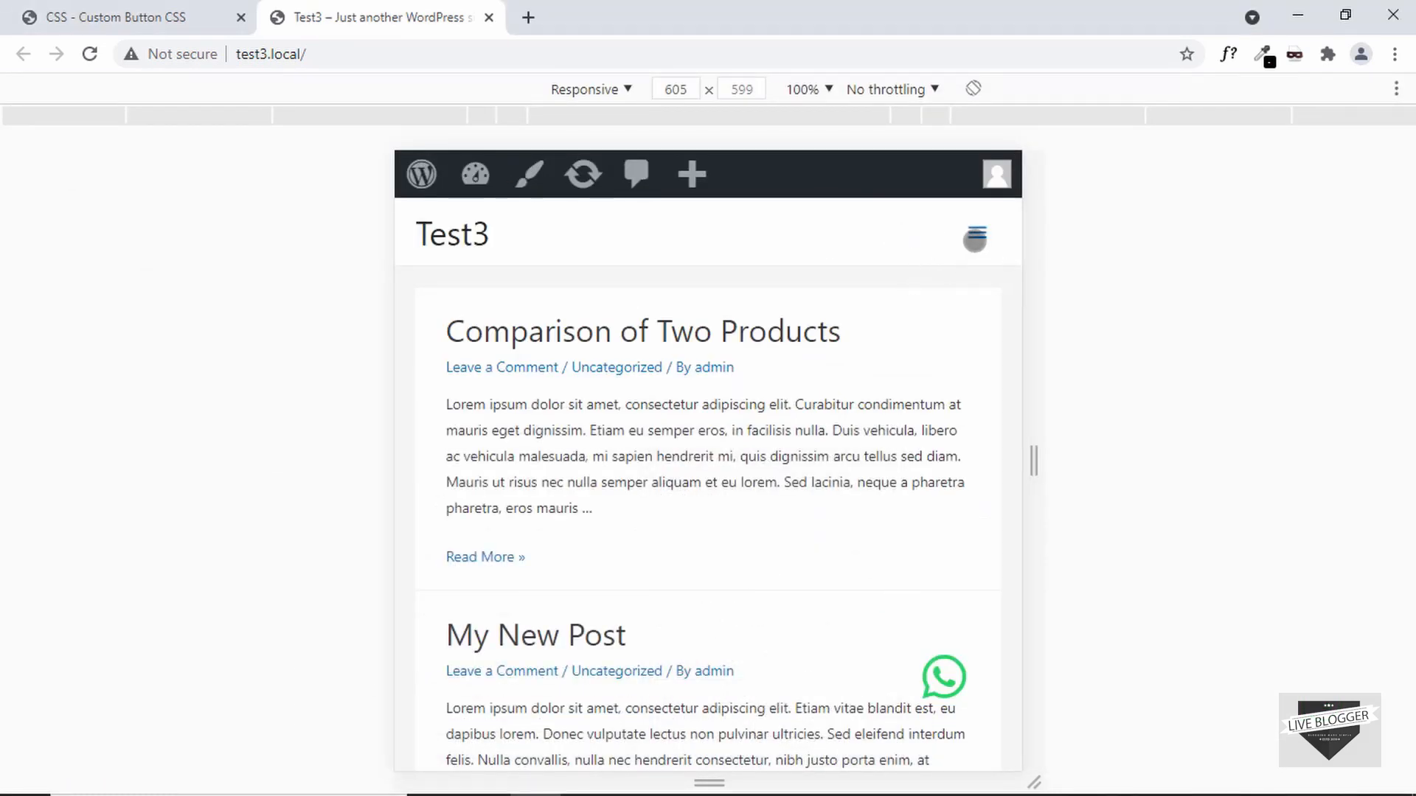
pyautogui.click(979, 237)
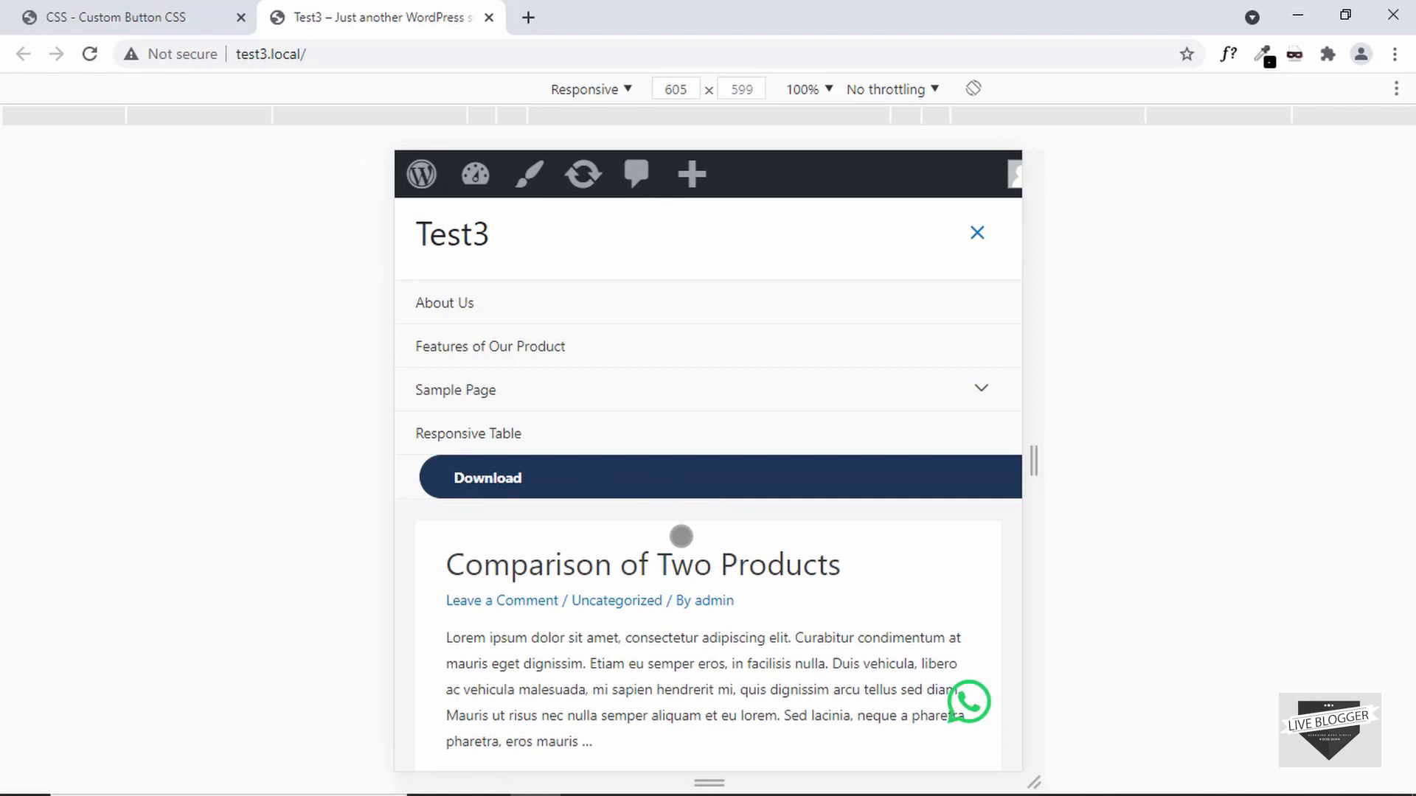
pyautogui.moveTo(679, 537); pyautogui.dragTo(642, 511)
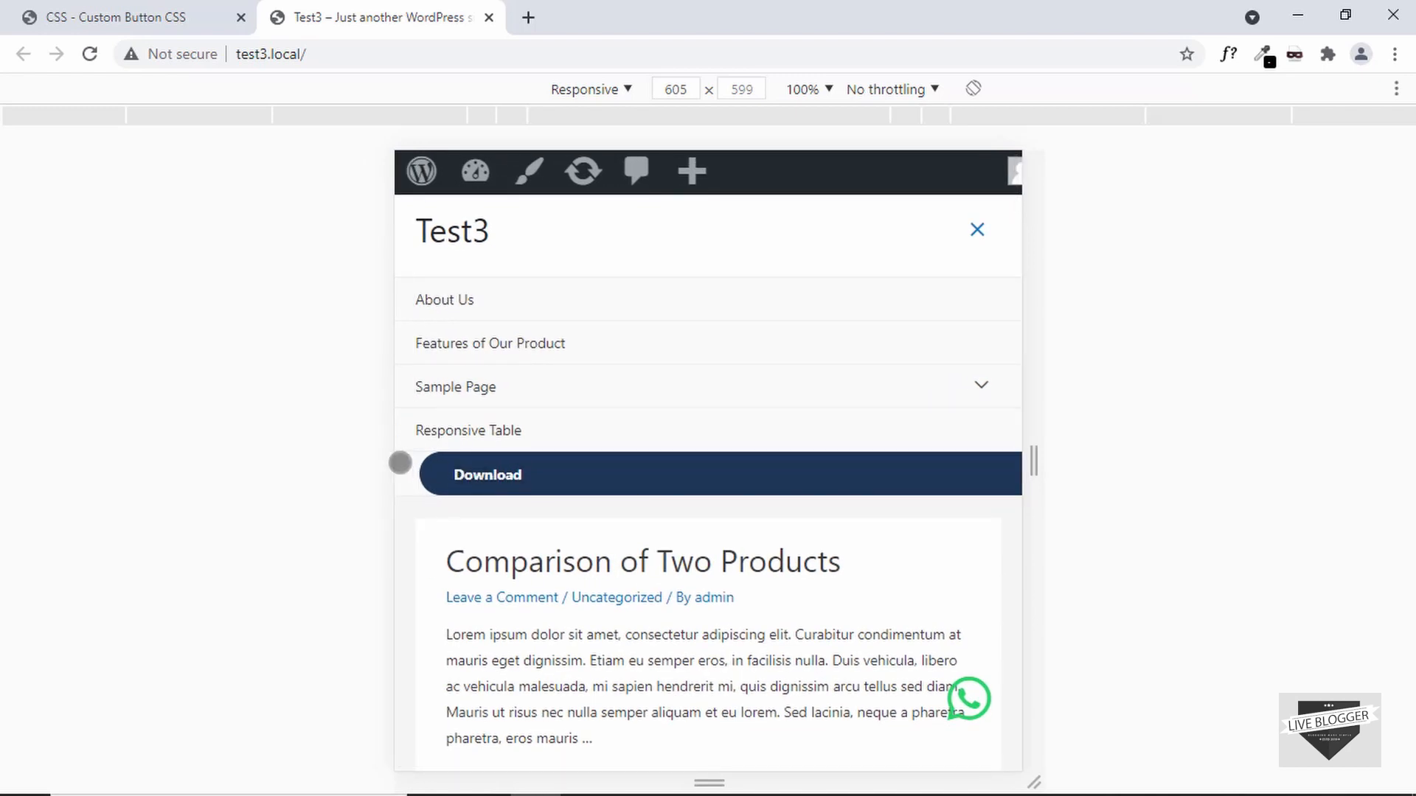
# Inspect the Download link in the mobile menu and add max-width: 140px to its custom-btn rule in DevTools.
pyautogui.rightClick(642, 470)
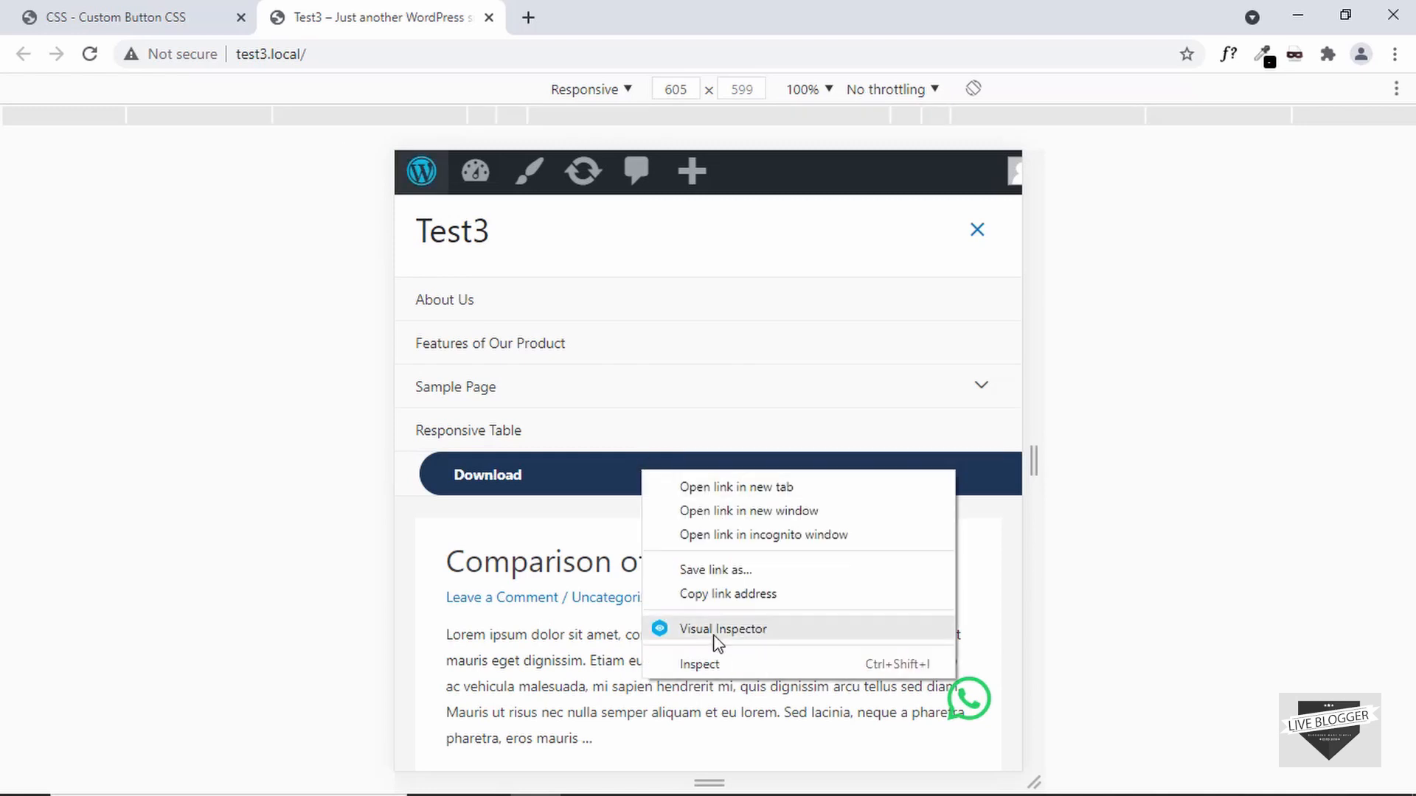
pyautogui.click(694, 665)
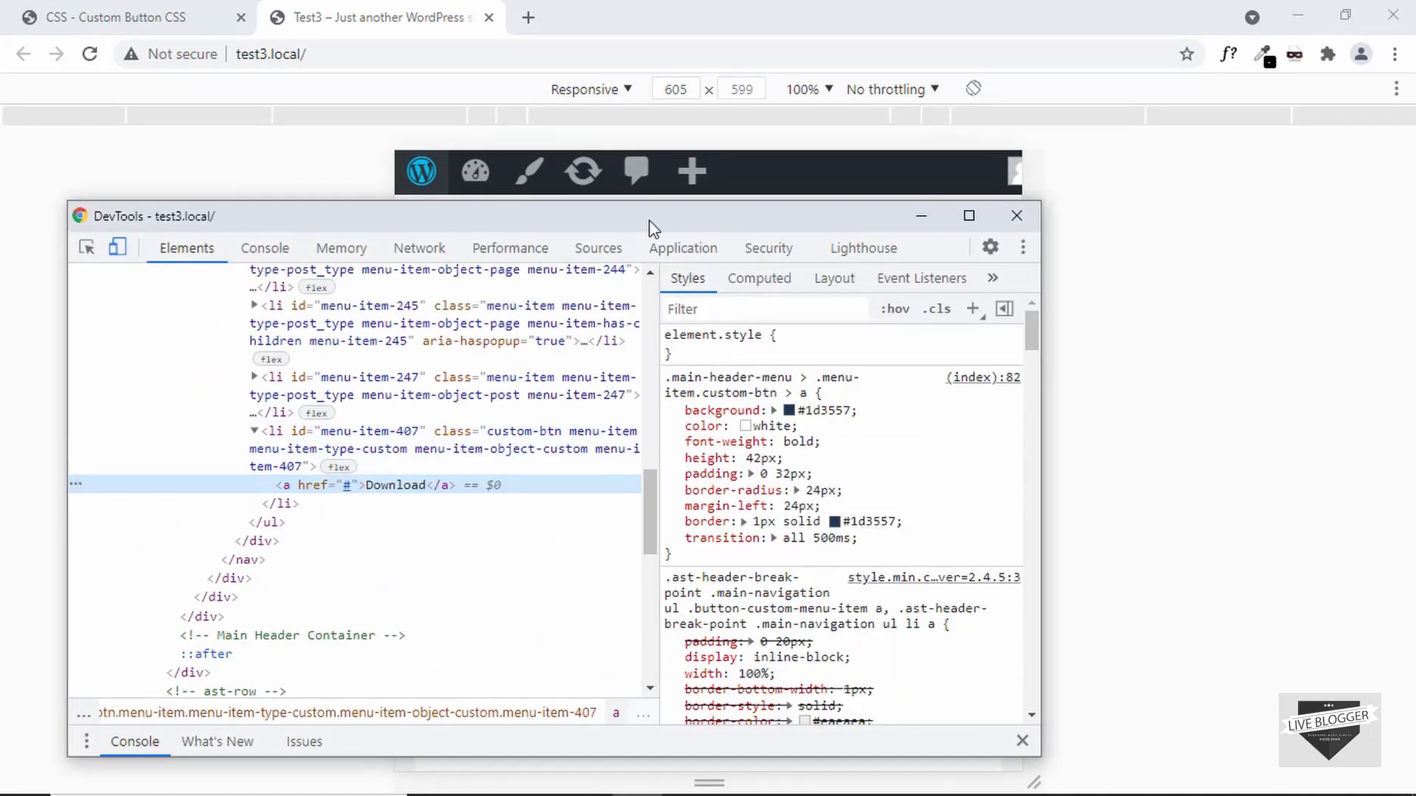
pyautogui.moveTo(649, 220); pyautogui.dragTo(526, 336)
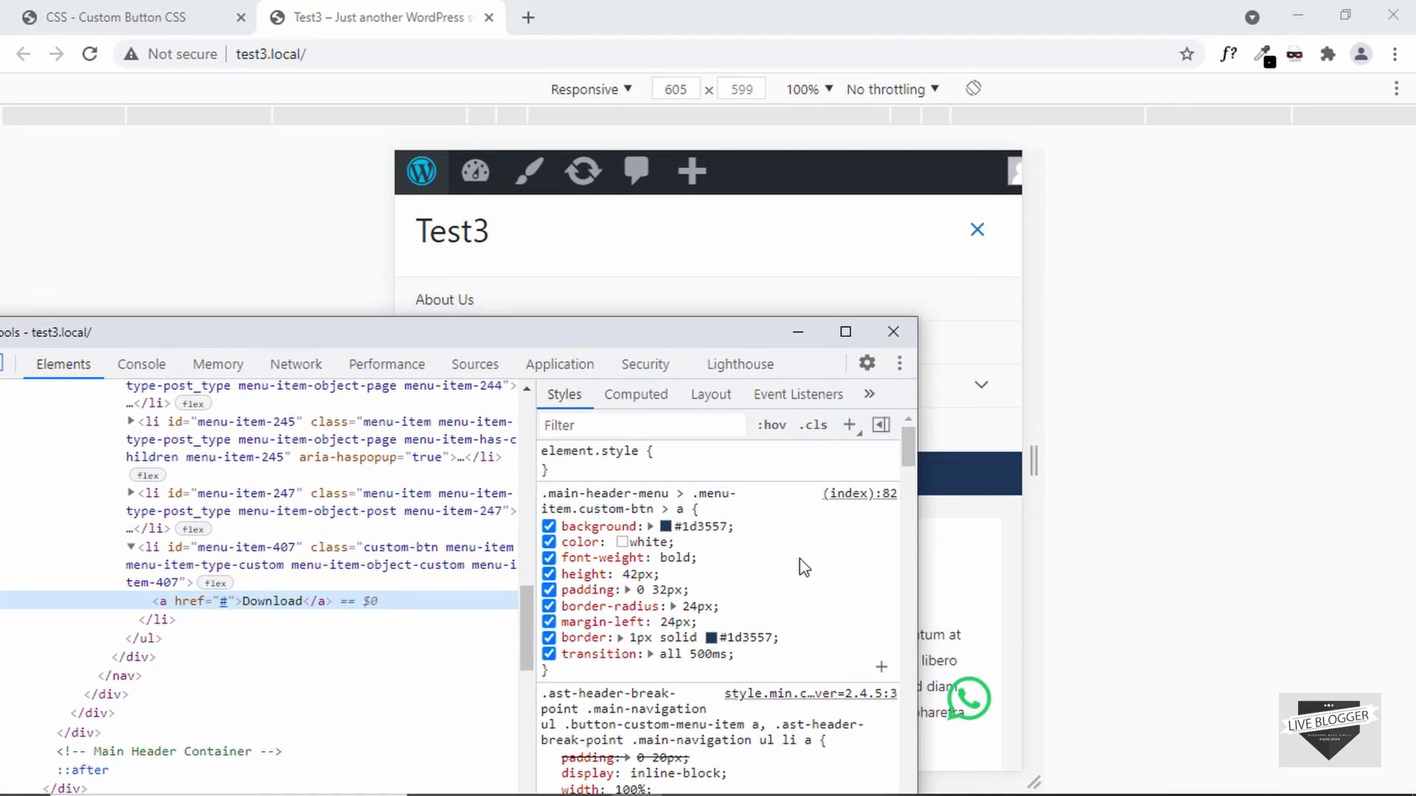
pyautogui.scroll(-1, 800, 559)
pyautogui.click(765, 619)
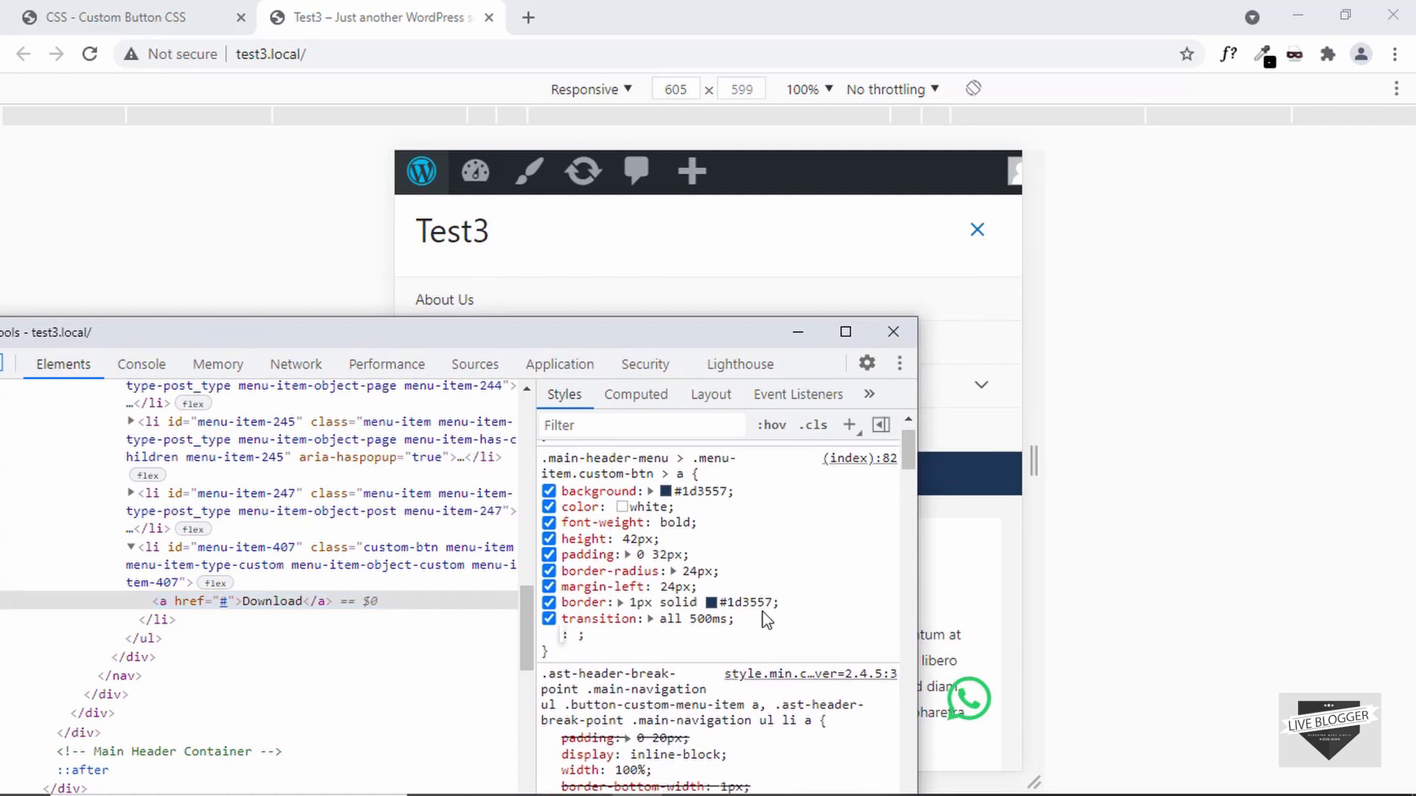
pyautogui.write('a')
pyautogui.press('BackSpace')
pyautogui.write('max-width: 140px;')
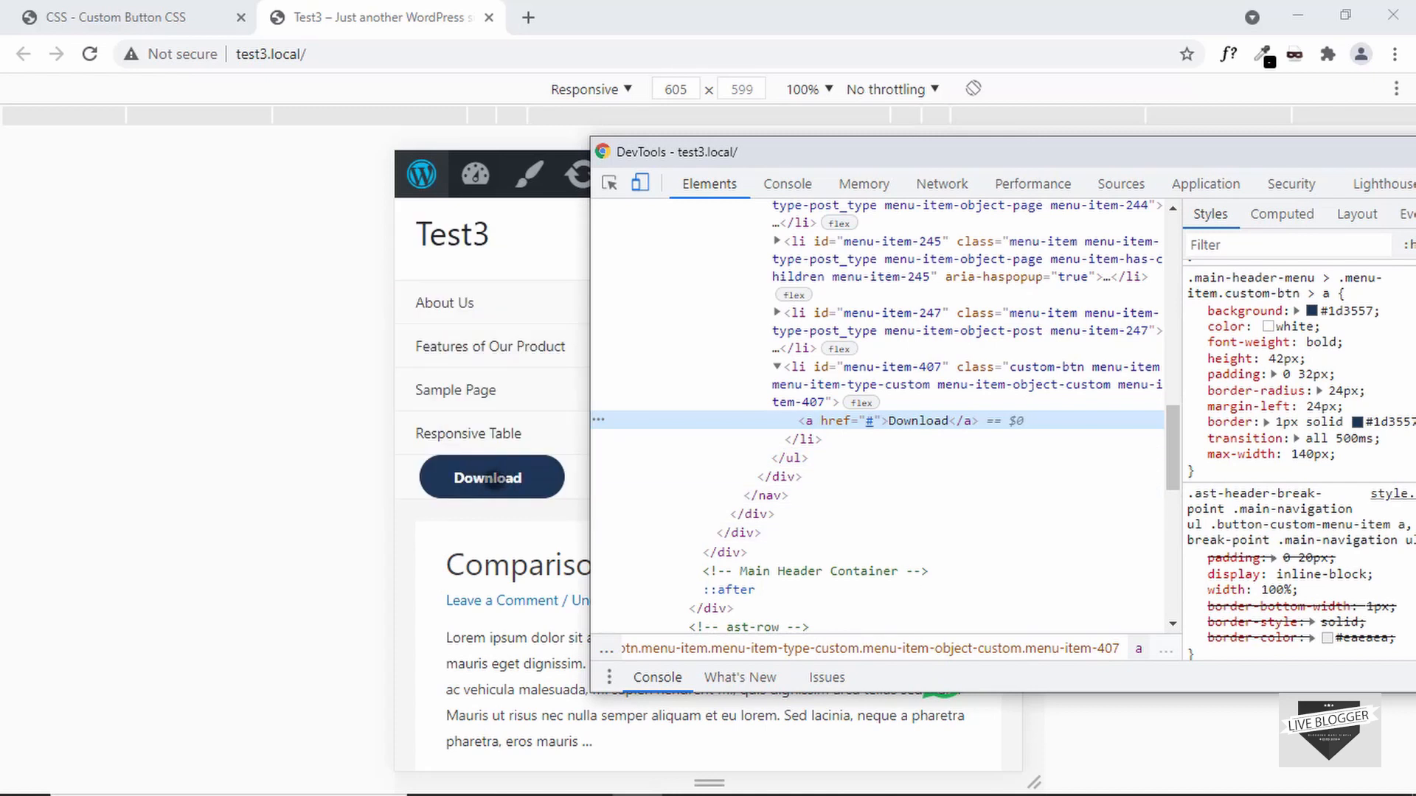
# Add display: flex to the inspected custom-btn rule.
pyautogui.click(1354, 457)
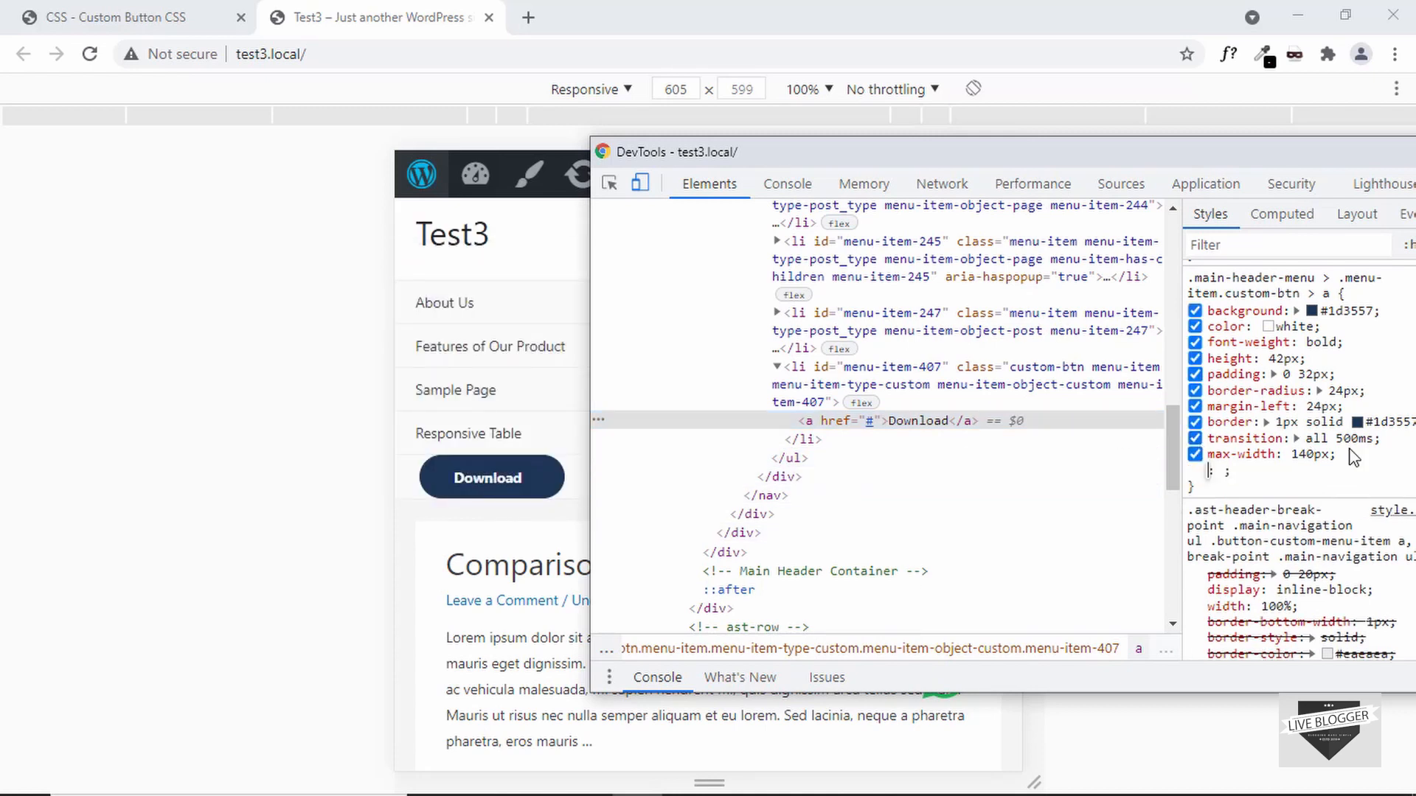
pyautogui.write('di')
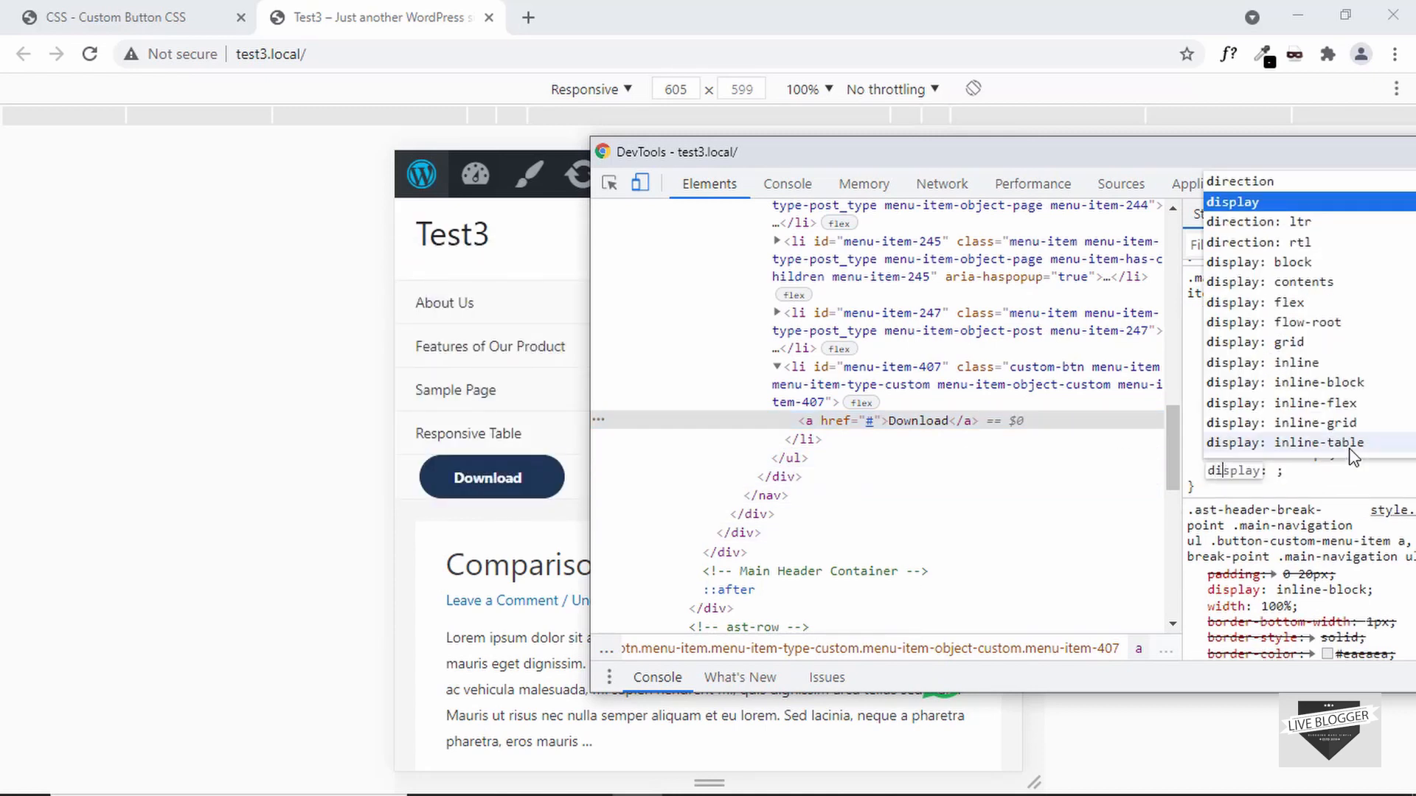
pyautogui.press('Tab')
pyautogui.write('fl')
pyautogui.press('Return')
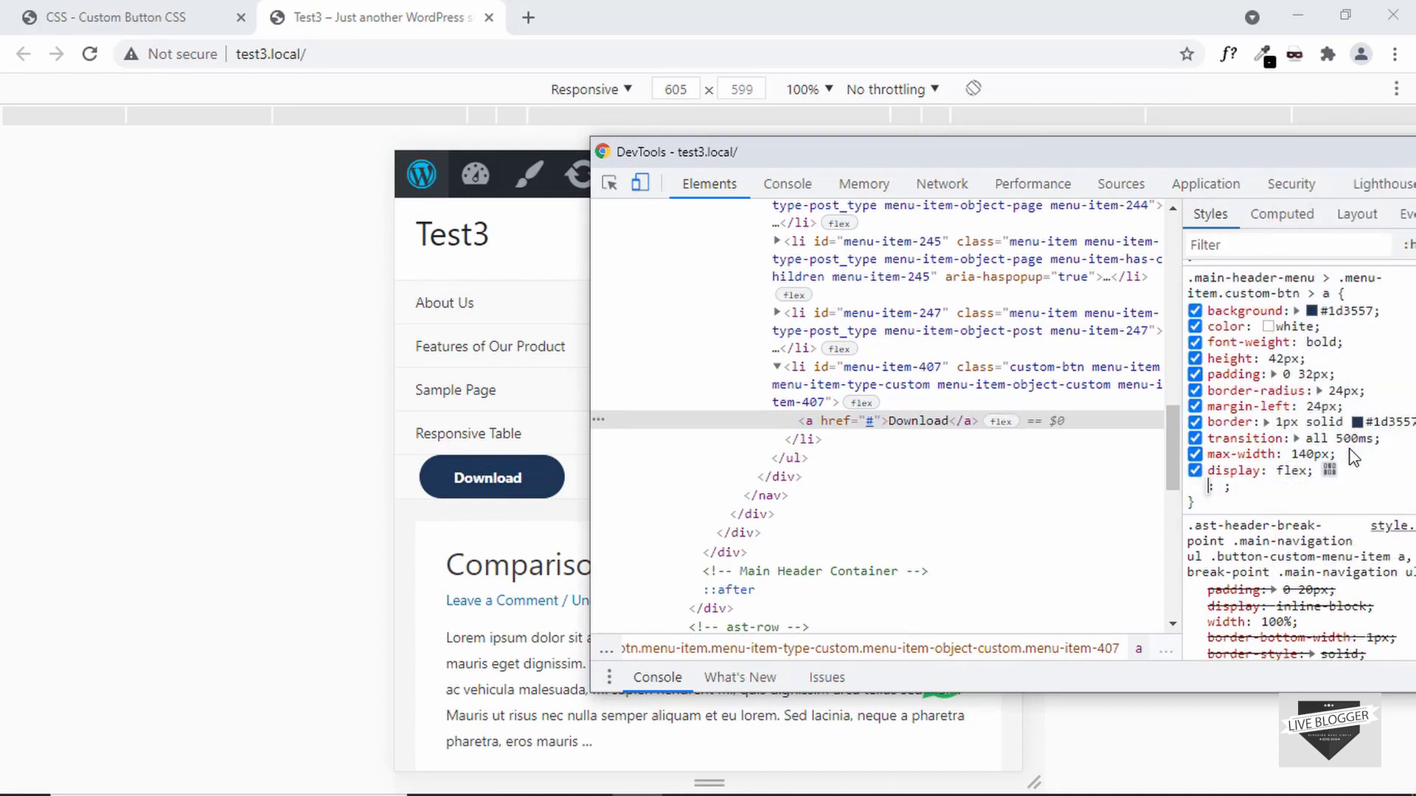
# Add align-items: center and justify-content: center to the inspected custom-btn rule to center the Download label.
pyautogui.write('alig')
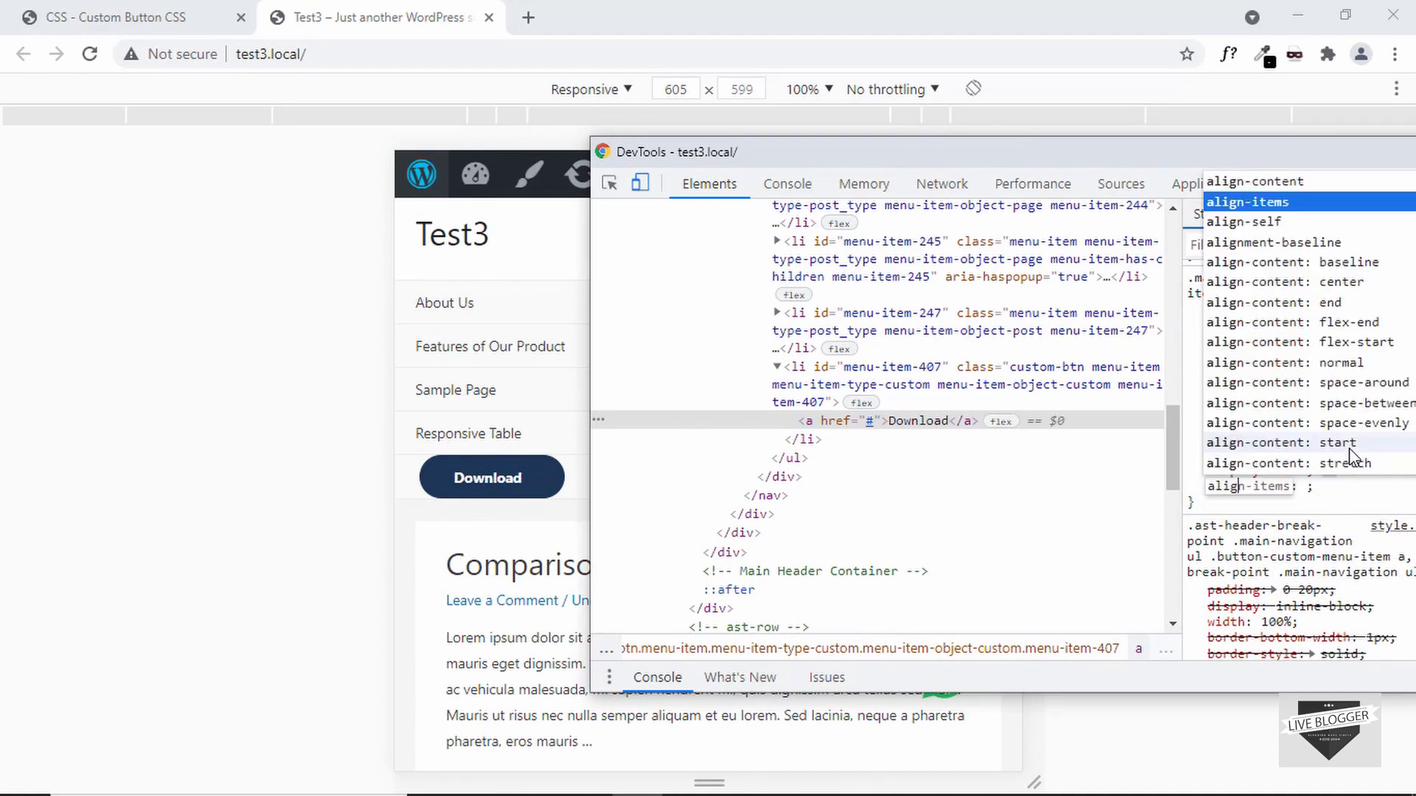
pyautogui.press('Tab')
pyautogui.write('ce')
pyautogui.press('Return')
pyautogui.write('jus')
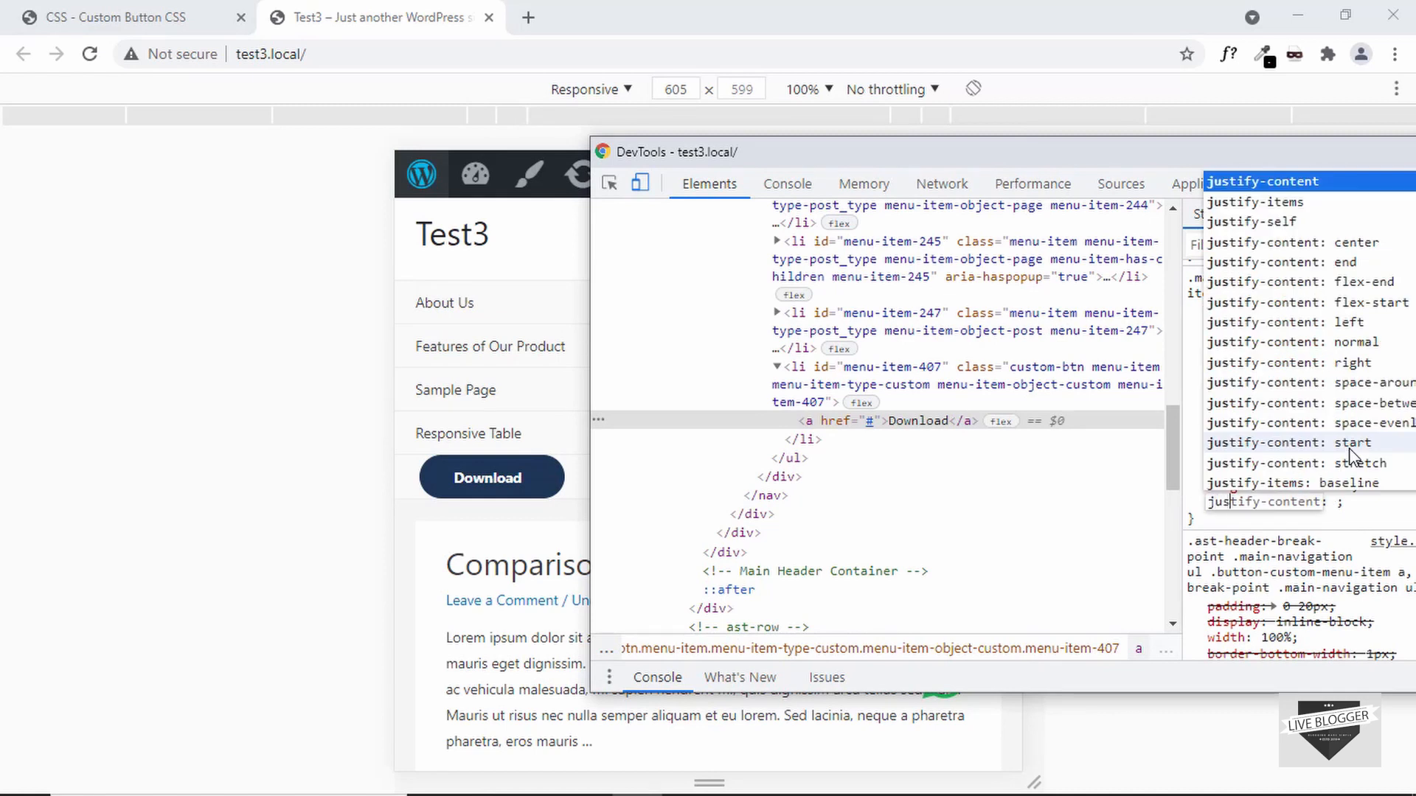
pyautogui.press('Tab')
pyautogui.write('ce')
pyautogui.press('Return')
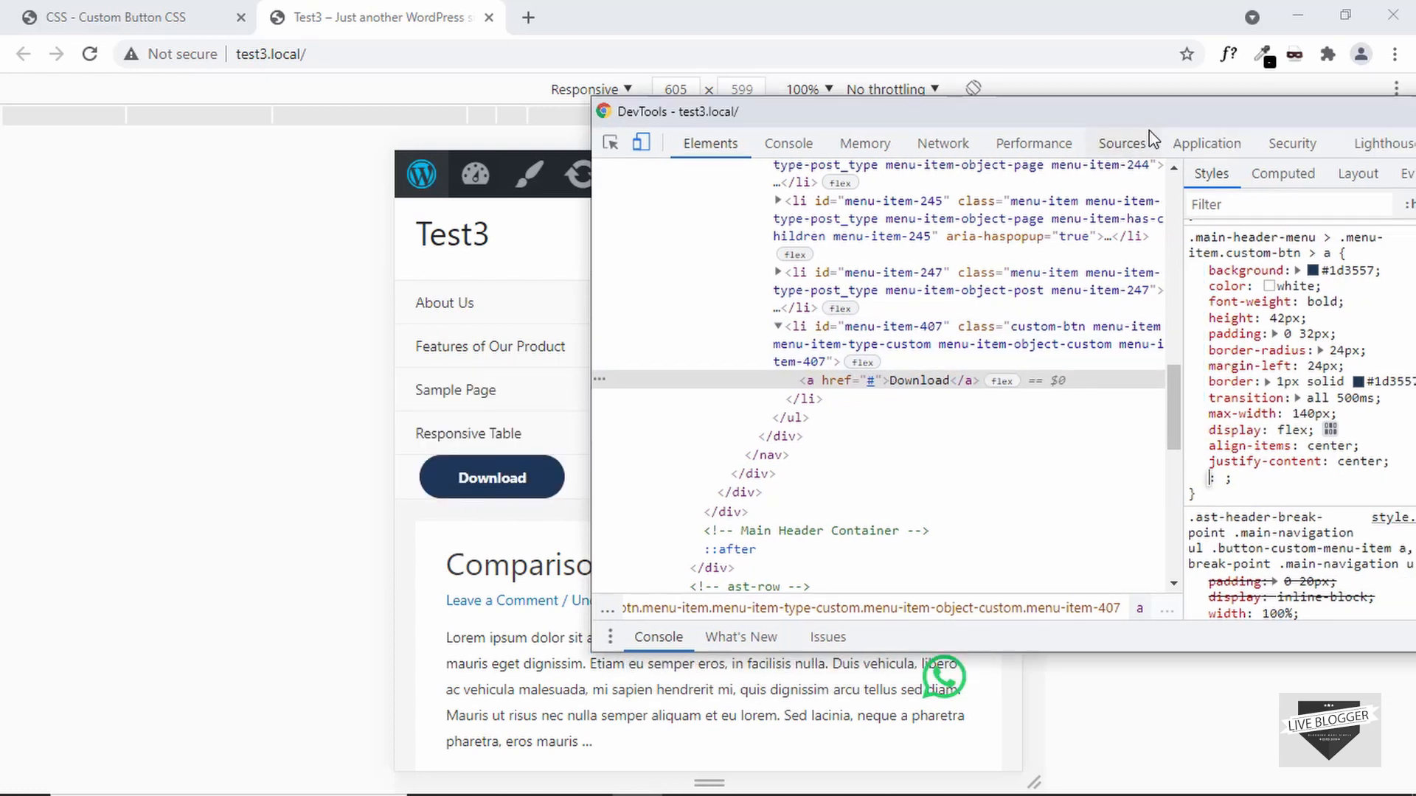
# Add margin: 16px to the inspected custom-btn rule.
pyautogui.write('margin:')
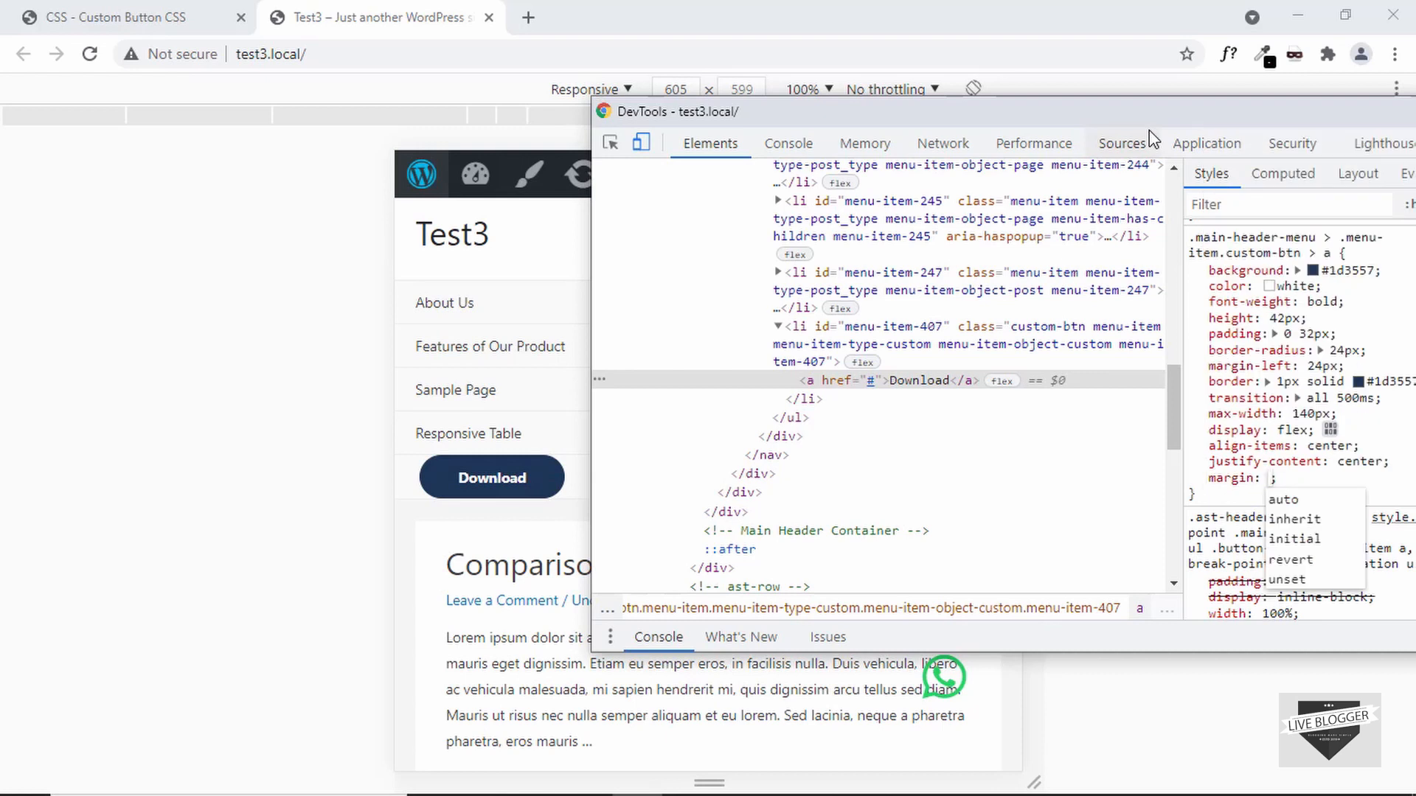
pyautogui.write('15')
pyautogui.write('px')
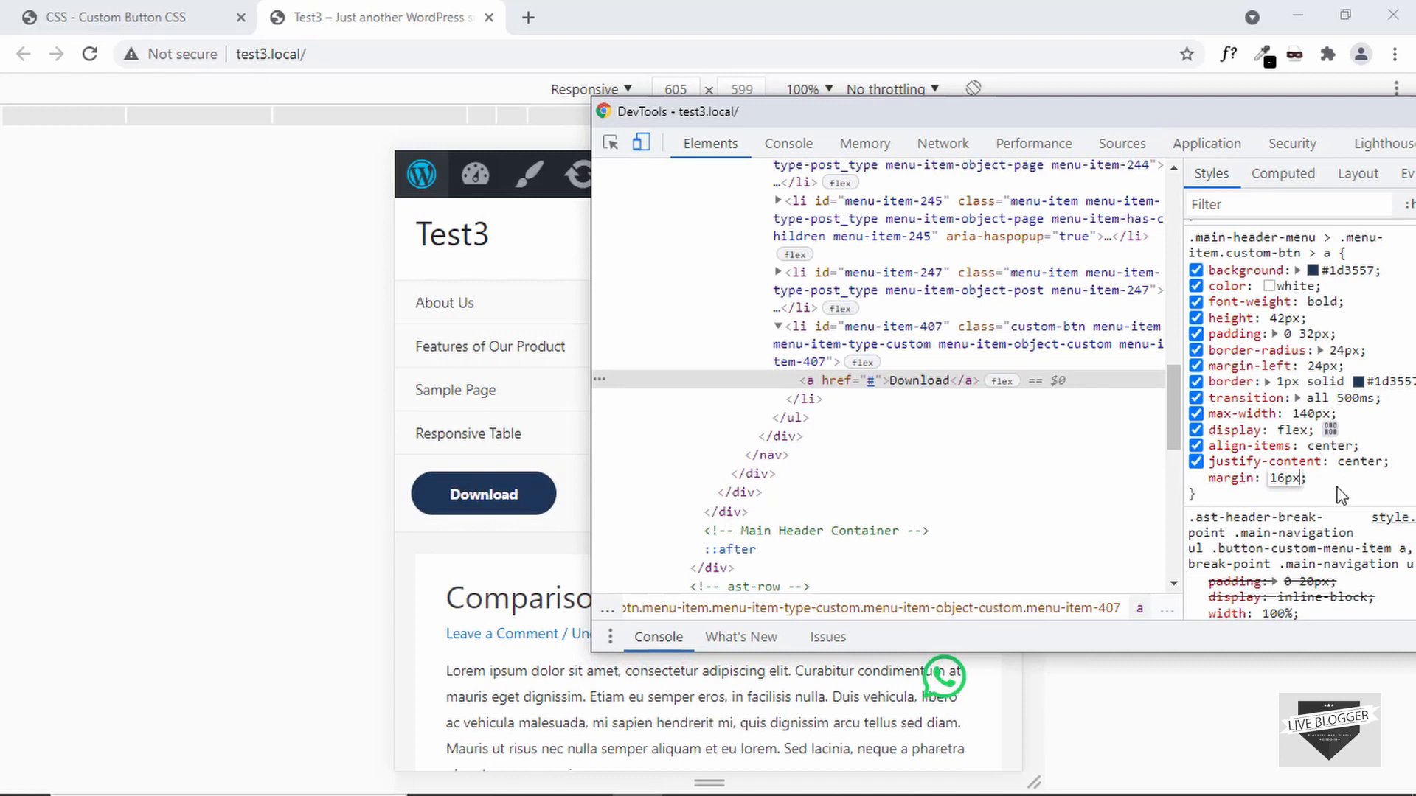
pyautogui.moveTo(1326, 481); pyautogui.dragTo(1214, 483)
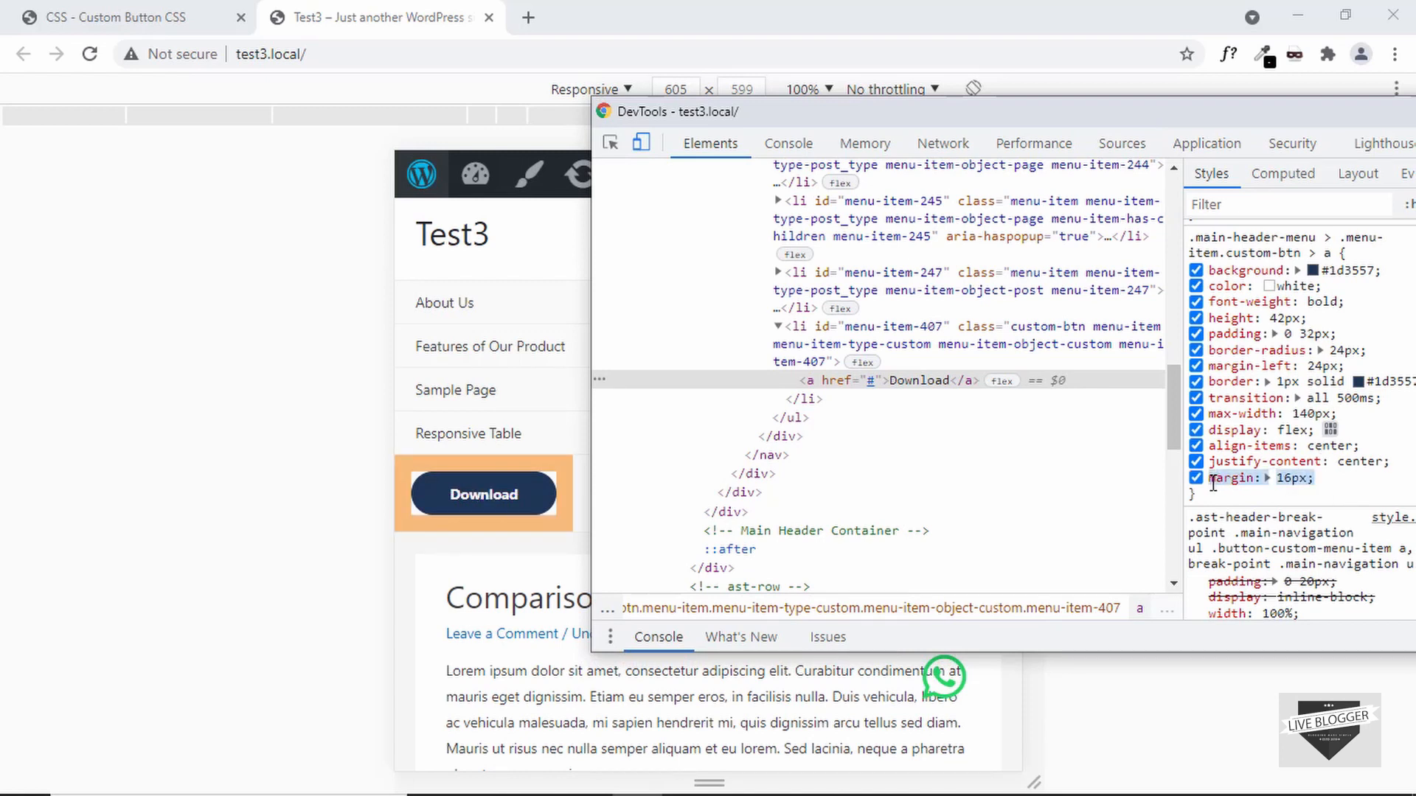
pyautogui.click(1371, 488)
# Copy the max-width, display, align-items and justify-content declarations from DevTools into the first rule of the Custom Button CSS code, after the border.
pyautogui.moveTo(1396, 468); pyautogui.dragTo(1202, 415)
pyautogui.hotkey('ctrl', 'c')
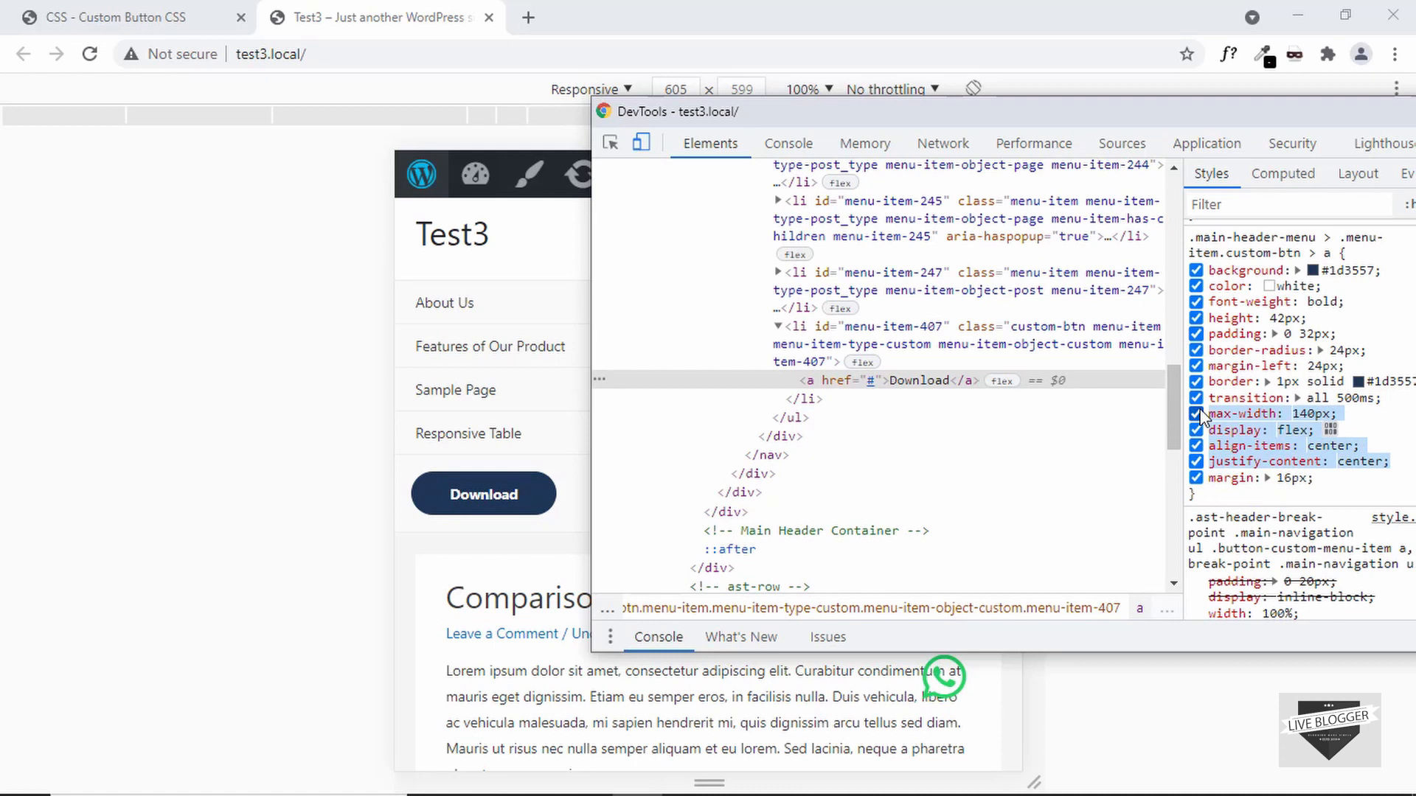
pyautogui.click(206, 16)
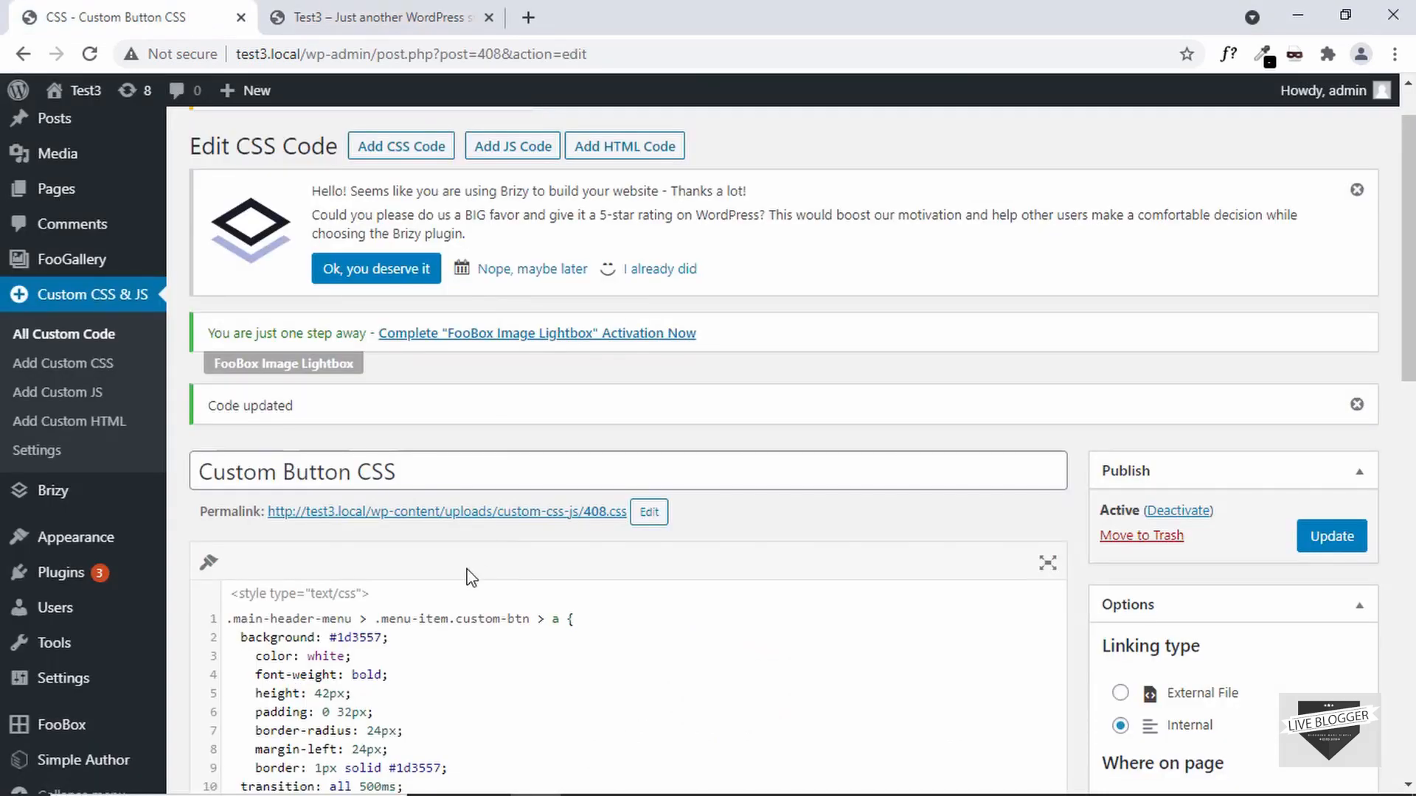
pyautogui.scroll(-5, 469, 578)
pyautogui.click(463, 354)
pyautogui.press('Return')
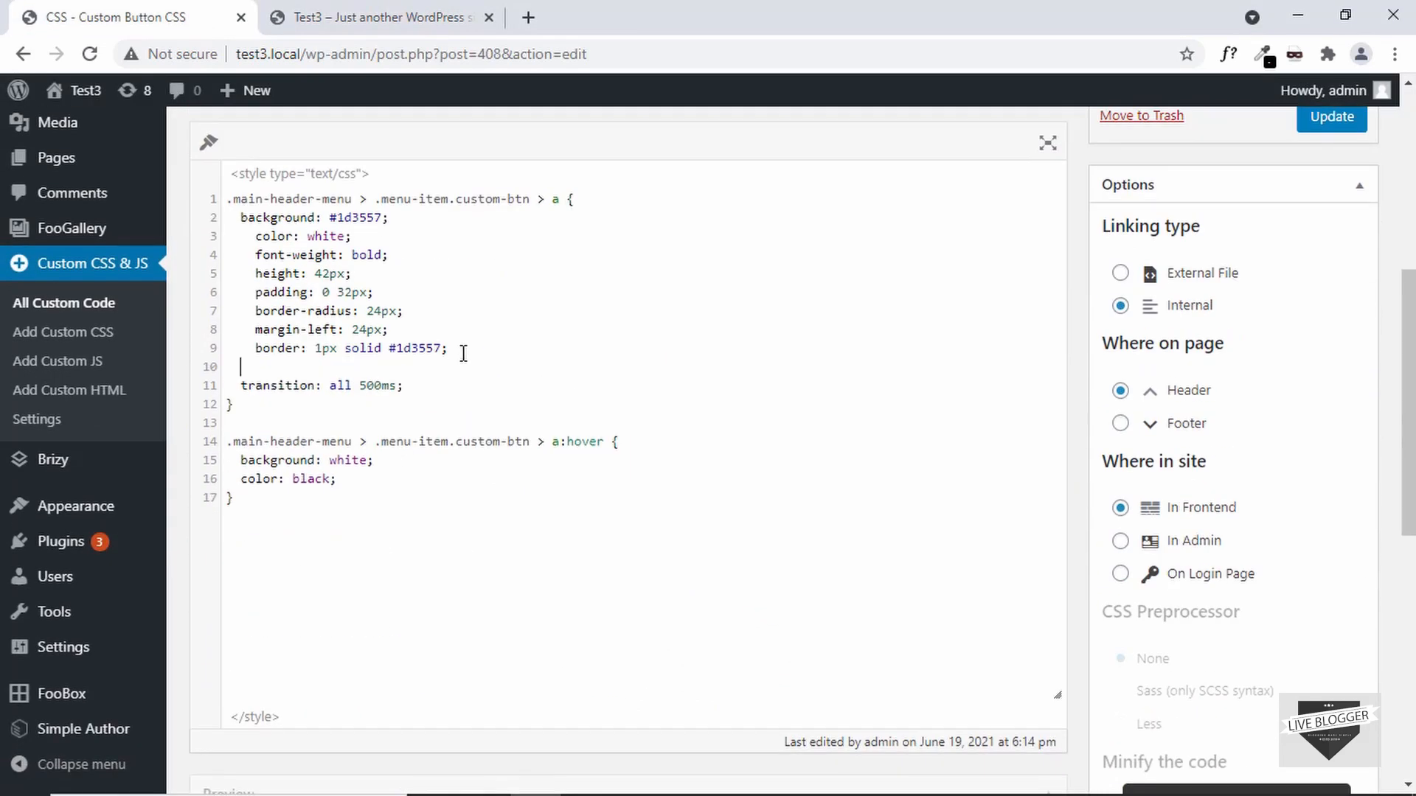
pyautogui.hotkey('ctrl', 'v')
pyautogui.scroll(-1, 468, 348)
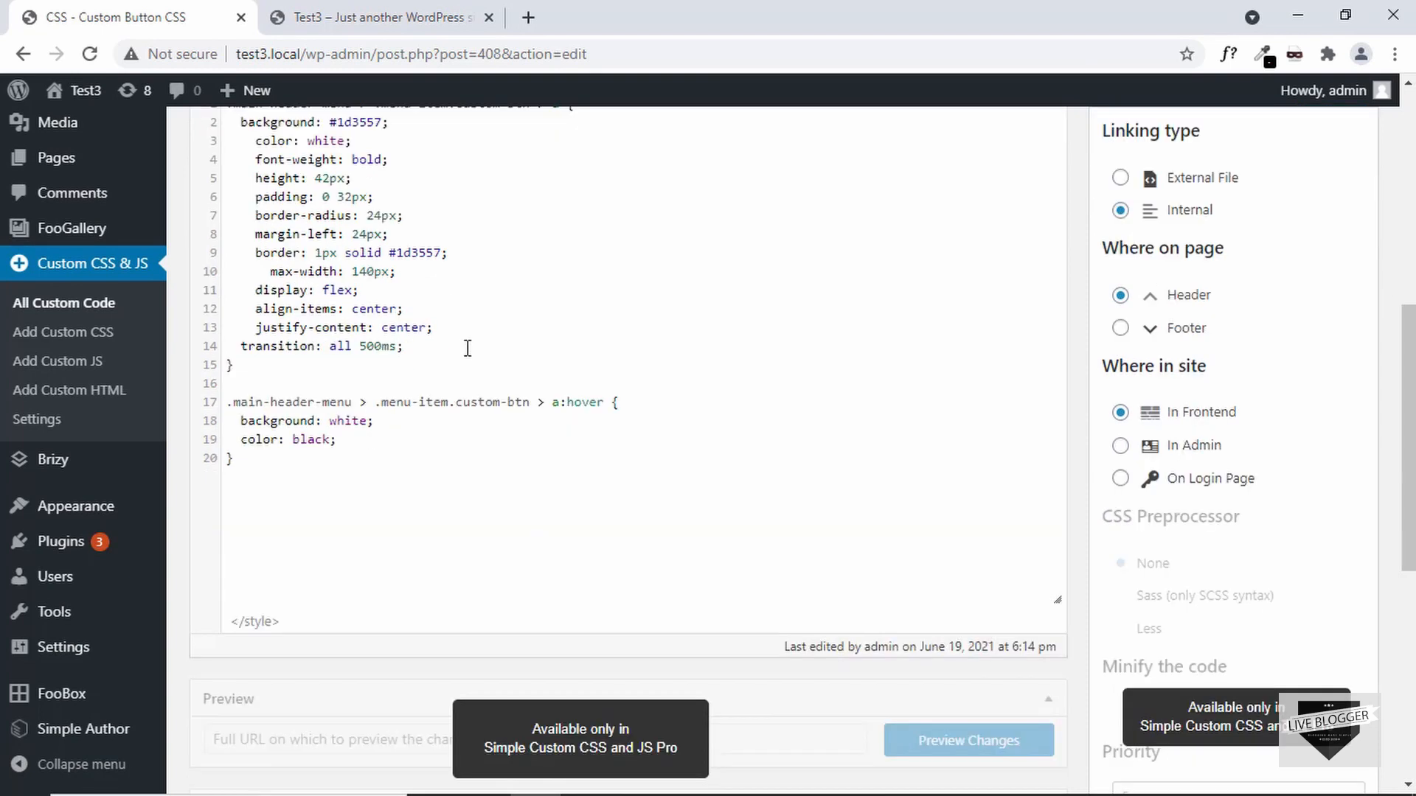
# Widen the home page's responsive view to 786 px to examine where the mobile menu layout applies.
pyautogui.click(384, 19)
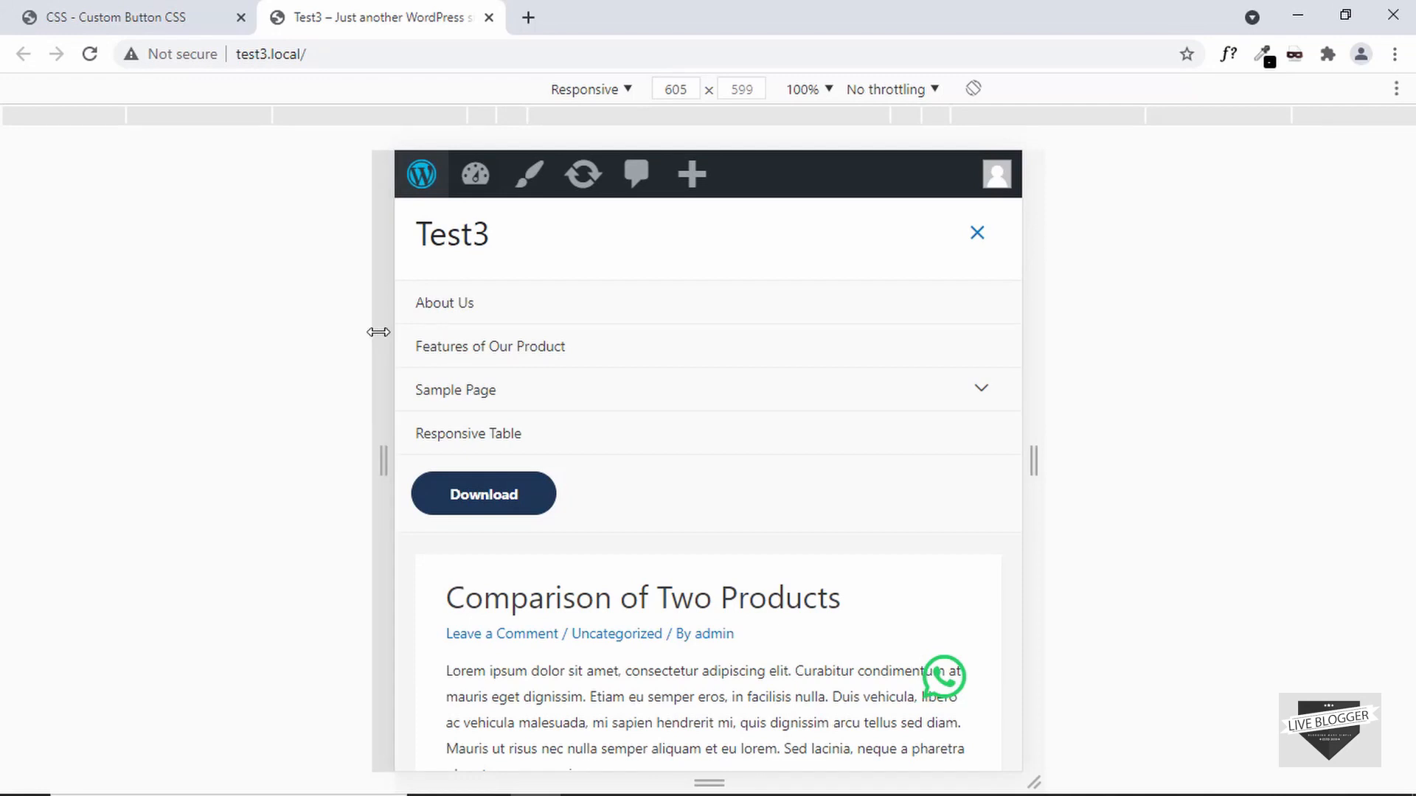
pyautogui.moveTo(393, 357); pyautogui.dragTo(300, 402)
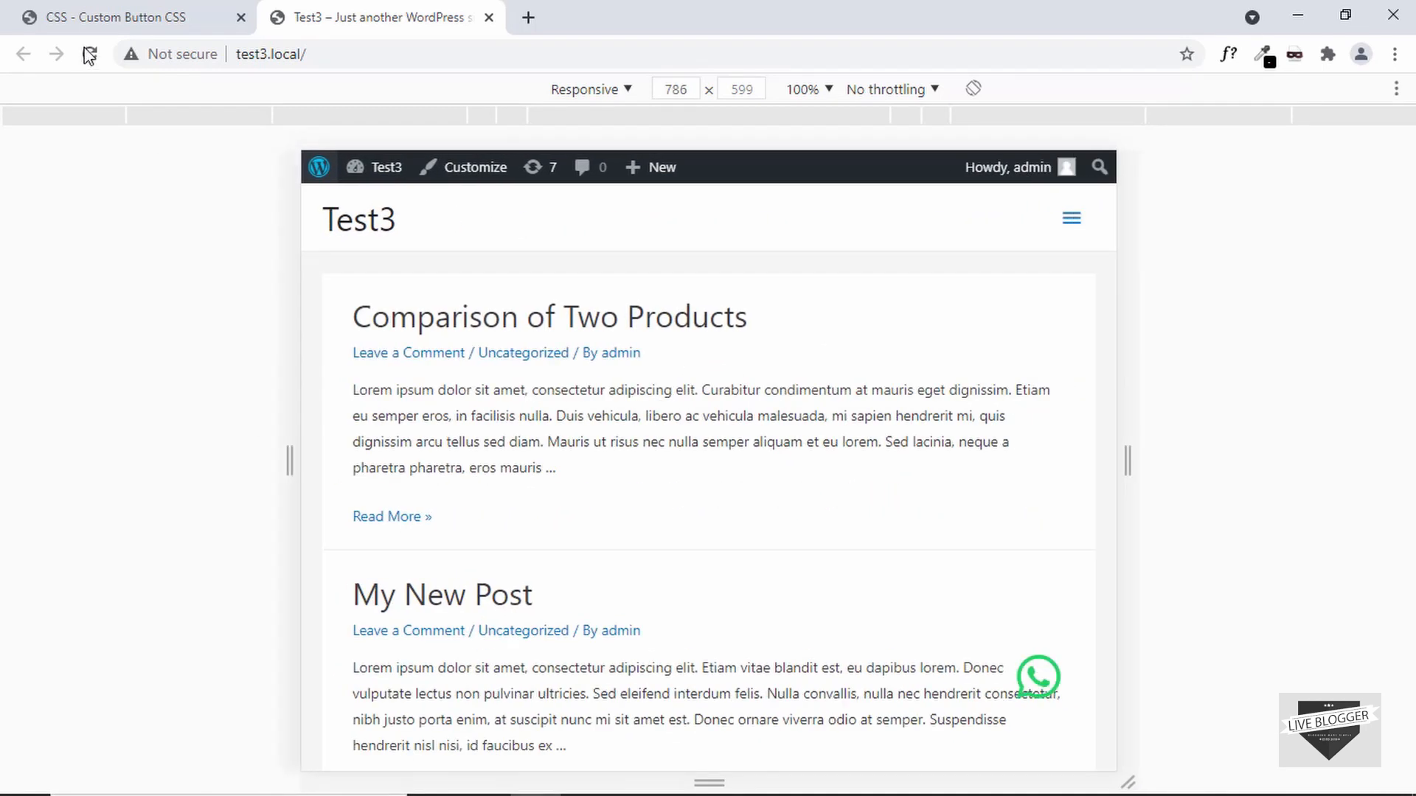
pyautogui.click(111, 15)
pyautogui.scroll(-2, 243, 295)
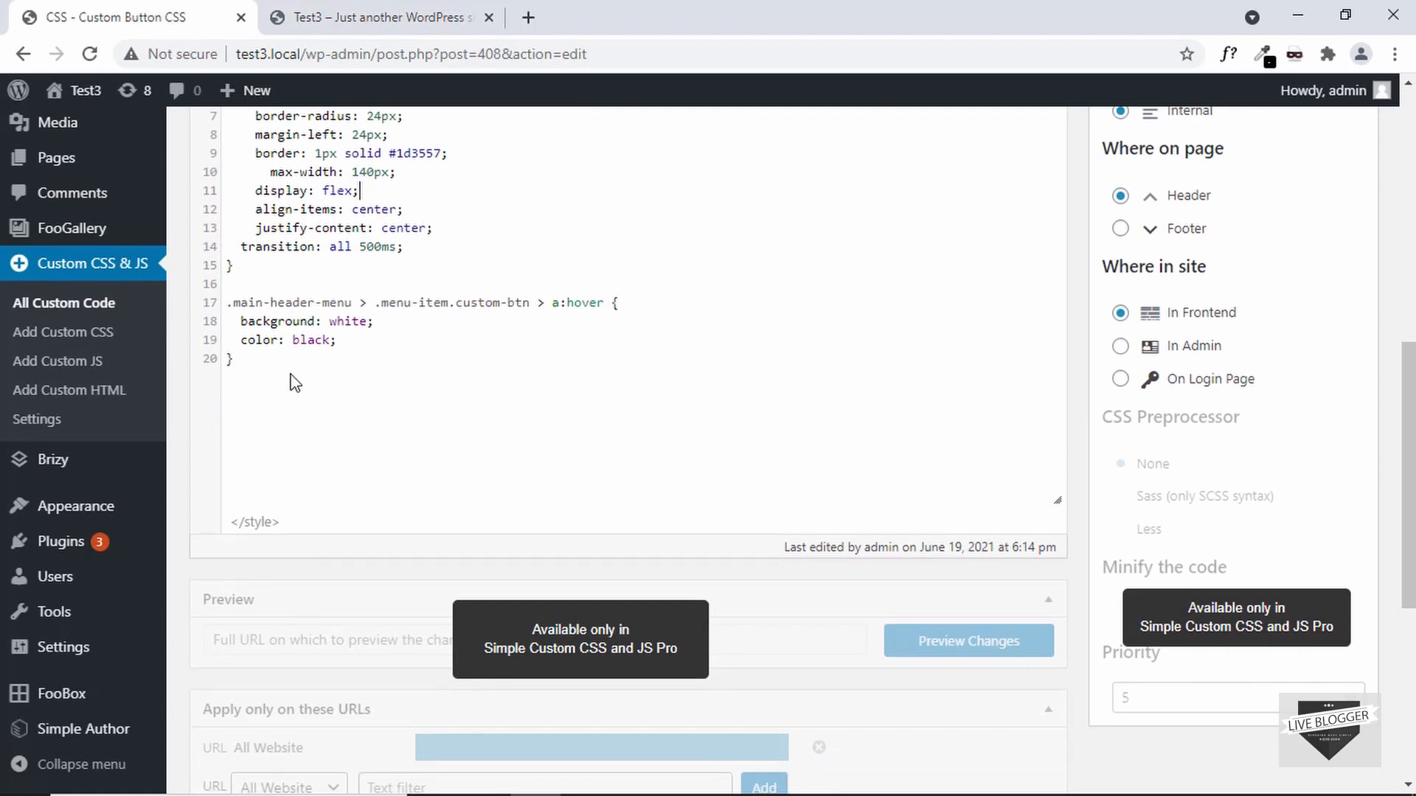
pyautogui.click(295, 382)
pyautogui.press('Return')
pyautogui.press('Return')
pyautogui.write('@med')
pyautogui.press('Return')
pyautogui.write('(max-width: ')
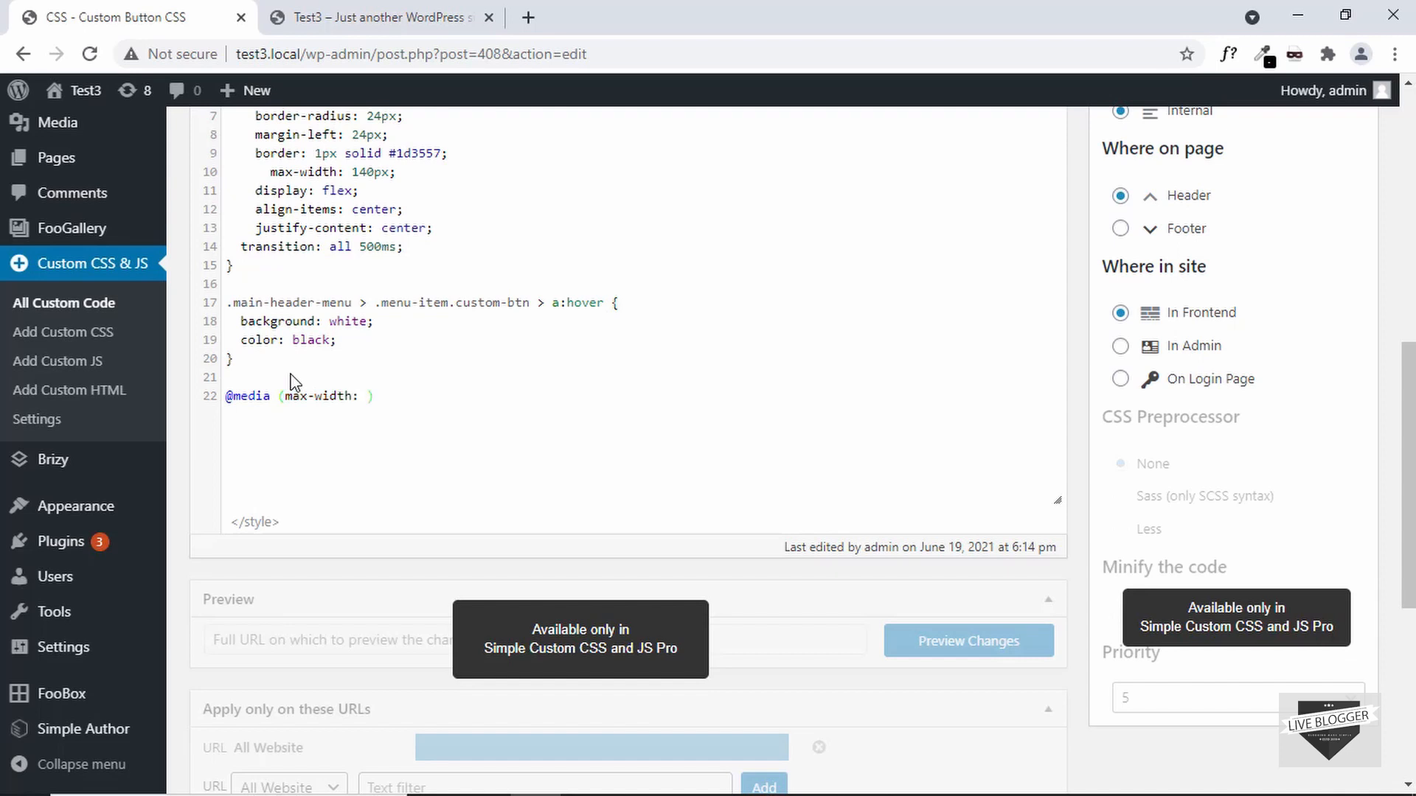
pyautogui.write('921pxx')
pyautogui.write('{')
pyautogui.press('Return')
pyautogui.moveTo(366, 396); pyautogui.dragTo(384, 394)
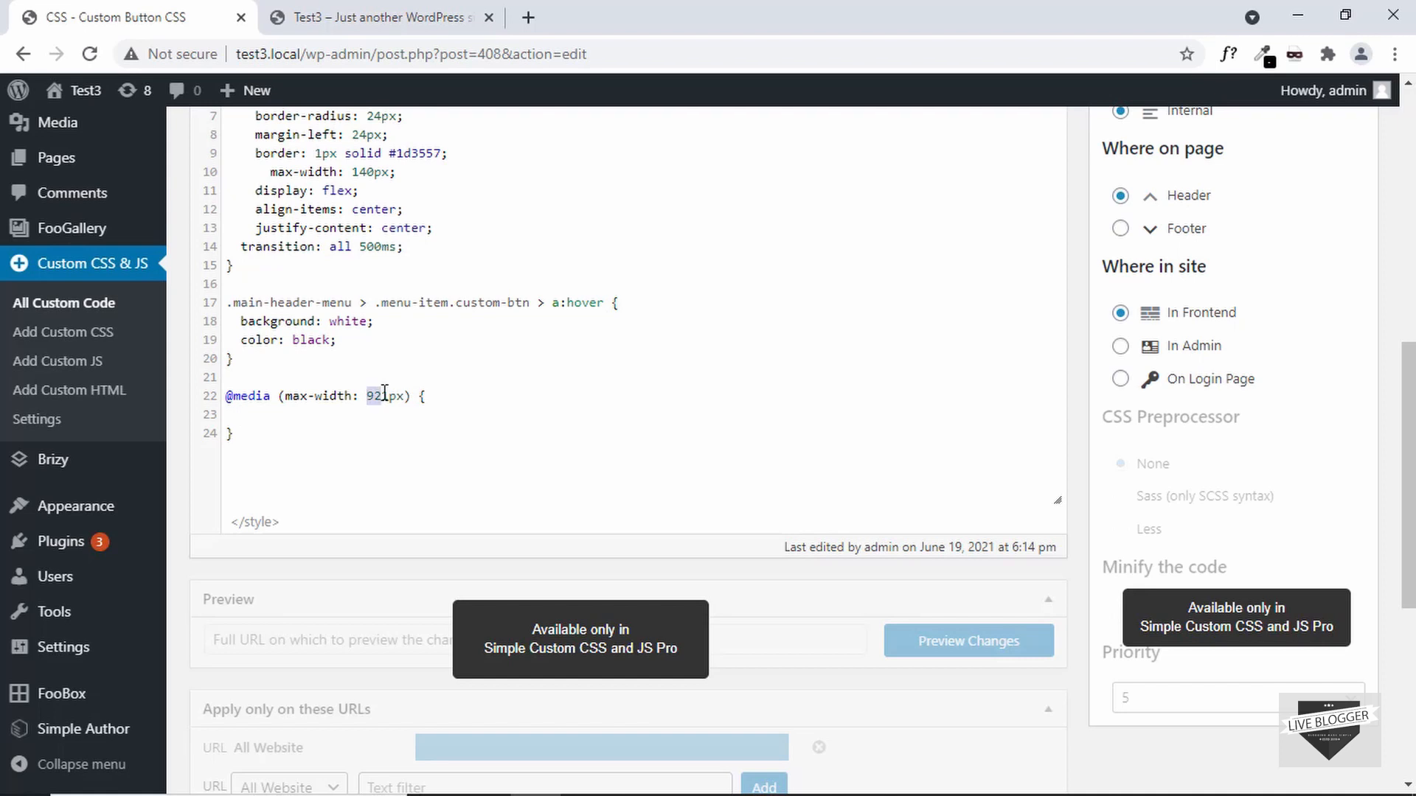
pyautogui.click(380, 413)
# Inside the media query, add a rule for .main-header-menu > .menu-item.custom-btn > a with margin: 16px, and update the CSS code.
pyautogui.scroll(2, 336, 294)
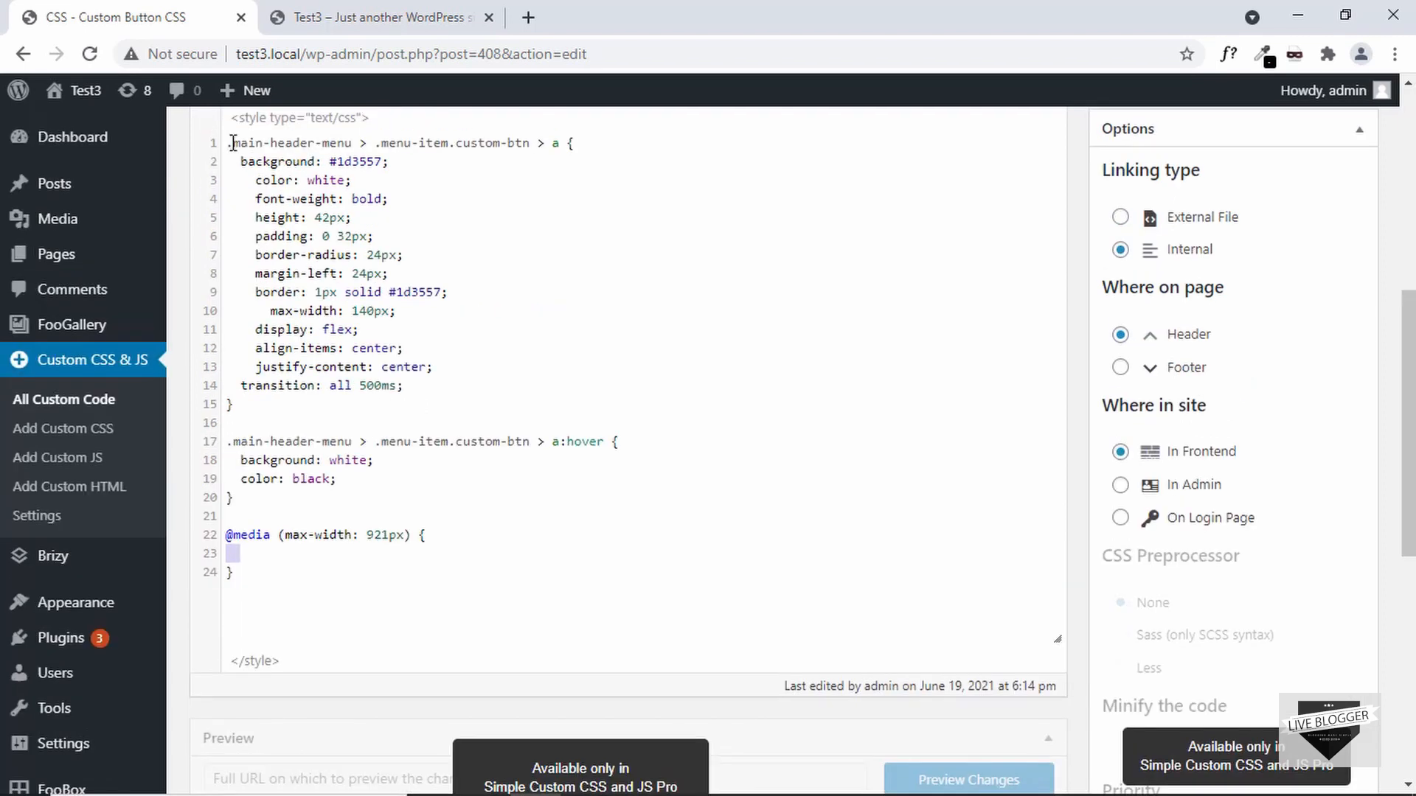
pyautogui.moveTo(231, 143); pyautogui.dragTo(562, 146)
pyautogui.hotkey('ctrl', 'c')
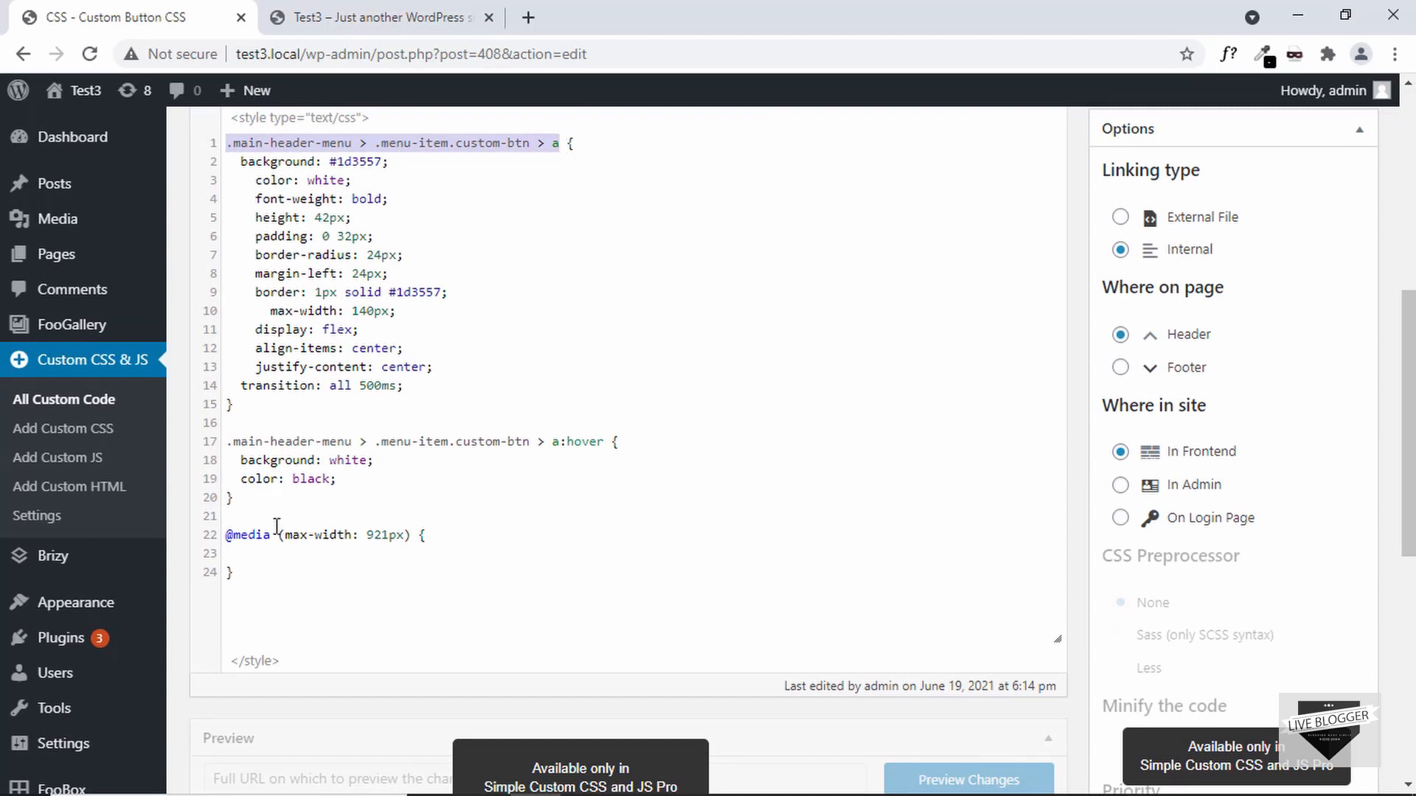
pyautogui.click(277, 551)
pyautogui.hotkey('ctrl', 'v')
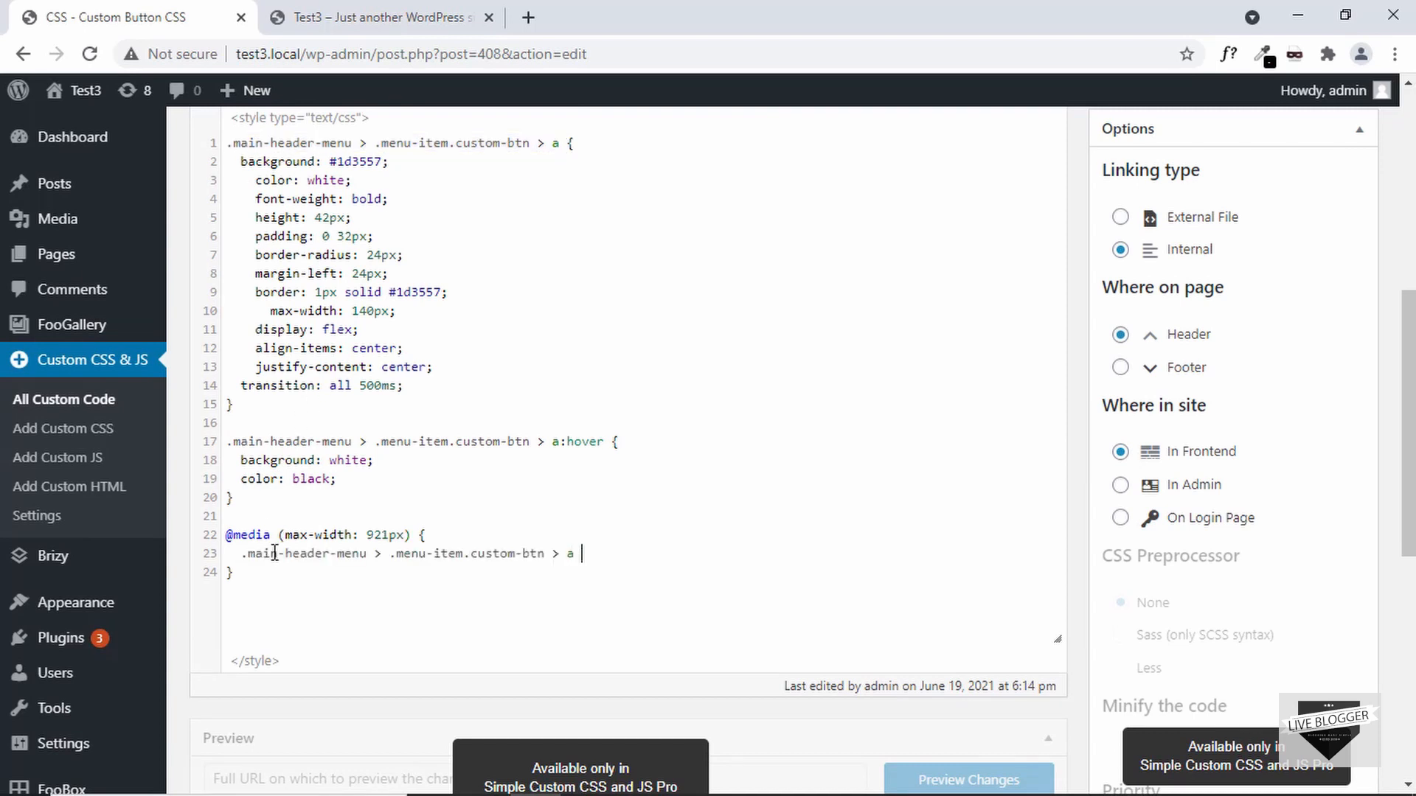
pyautogui.write('{')
pyautogui.press('Return')
pyautogui.write('margin: 16px;')
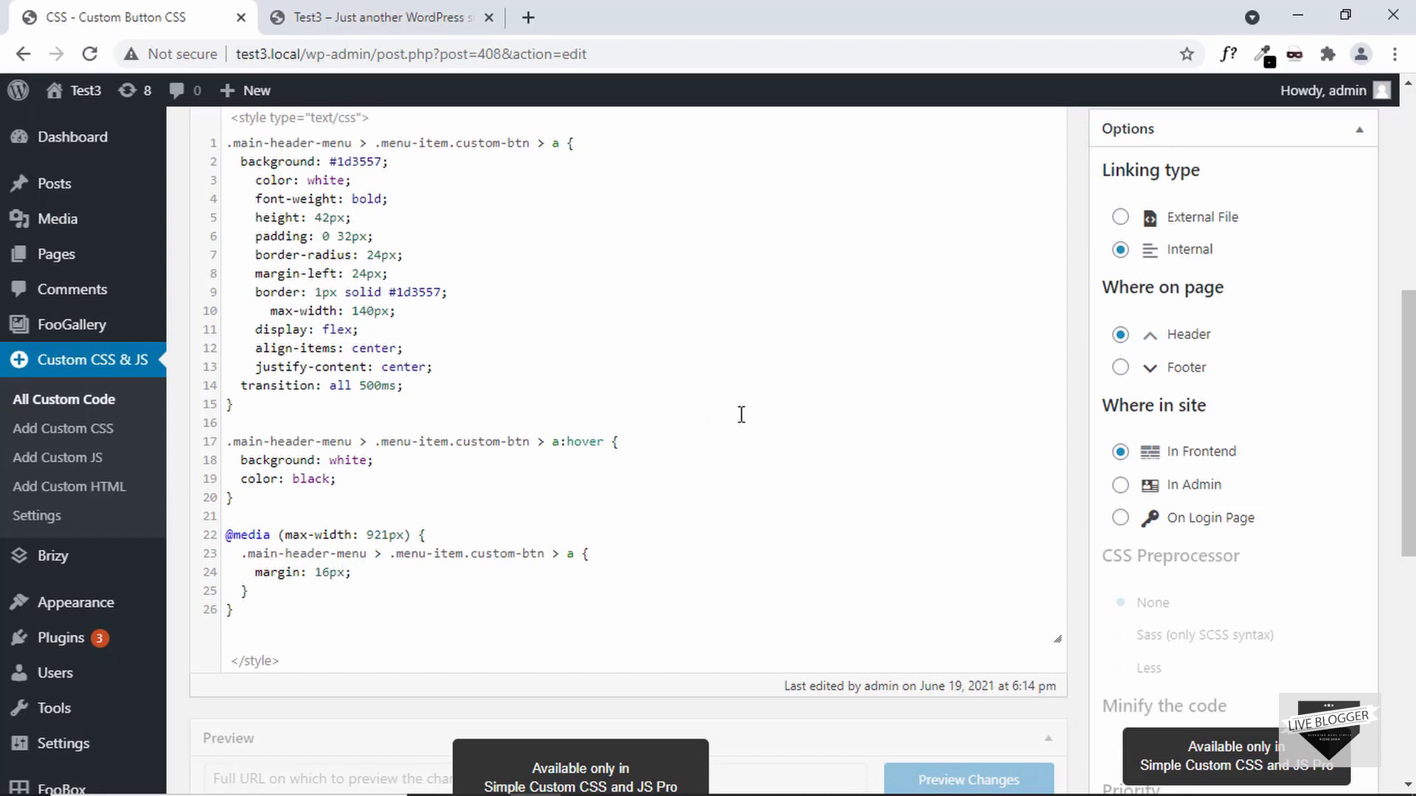
pyautogui.hotkey('ctrl', 's')
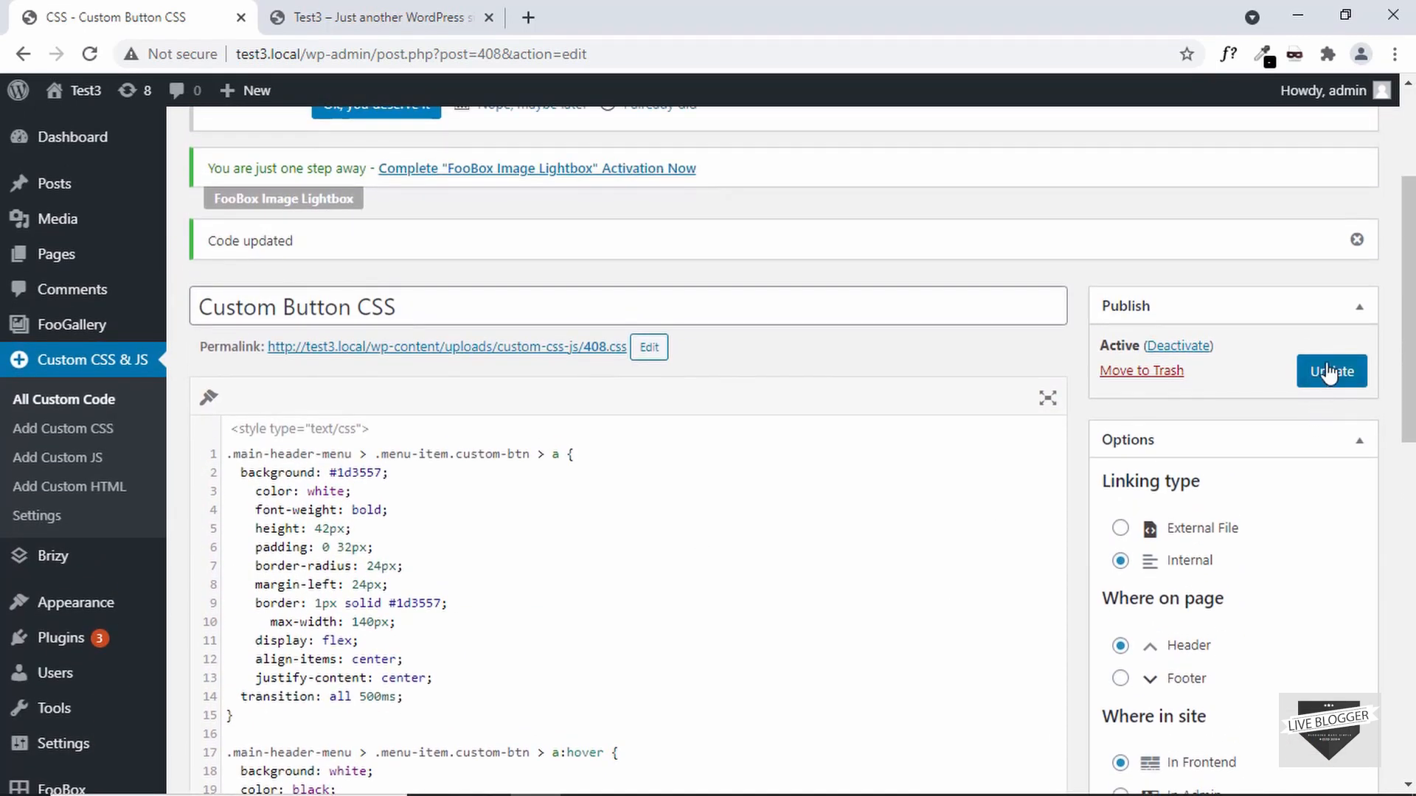
pyautogui.click(1329, 372)
# Reload the home page and check the Download button in the expanded mobile menu and at a view width of 1124 px.
pyautogui.click(383, 17)
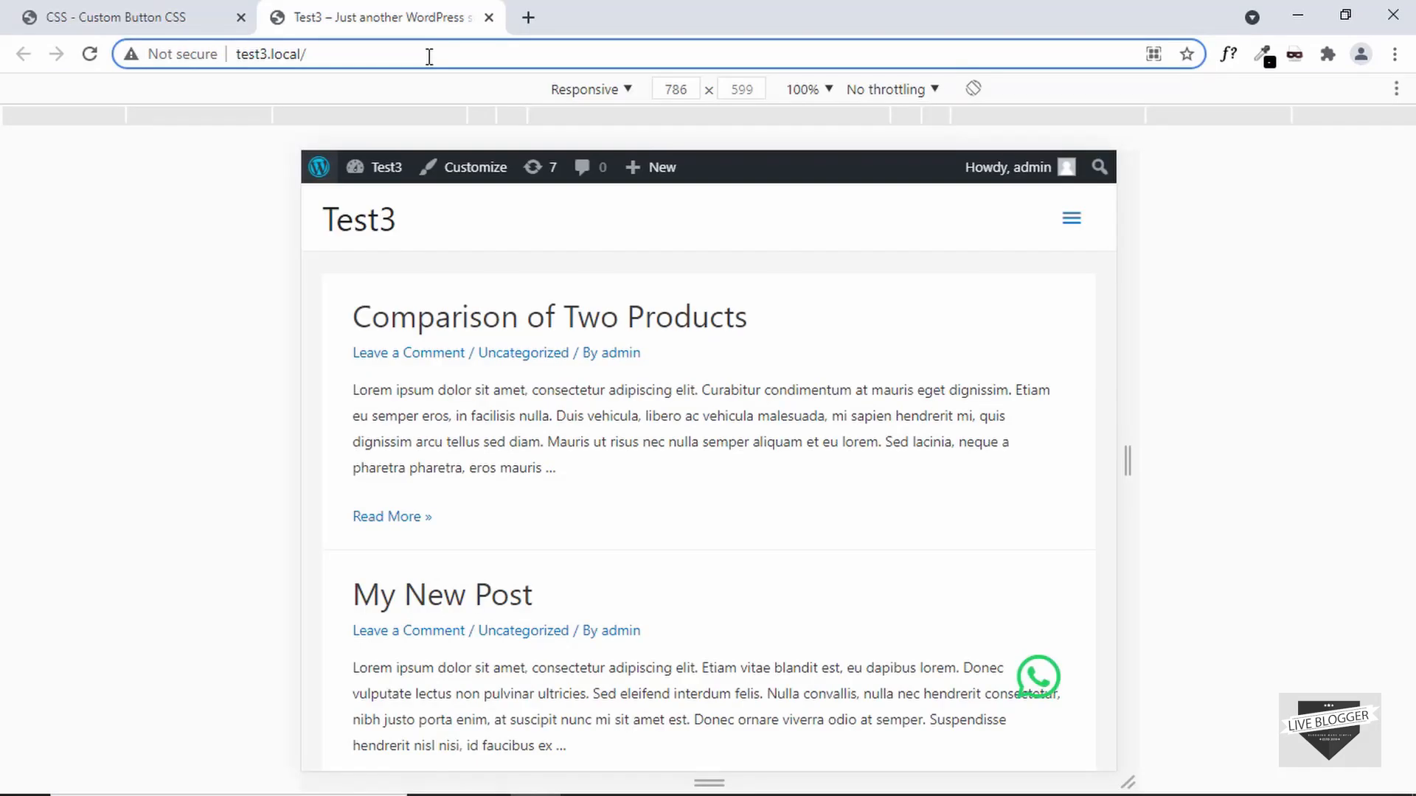
pyautogui.press('Return')
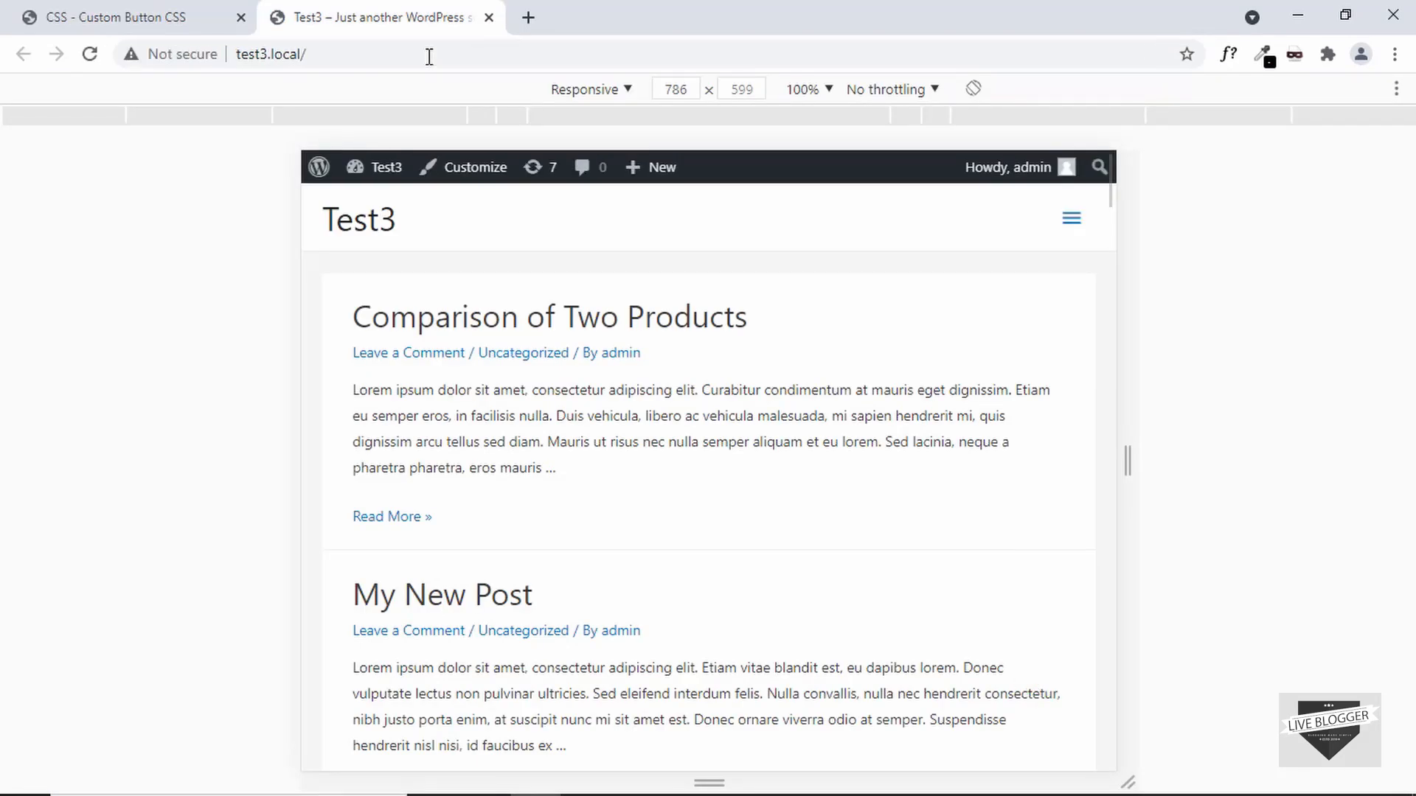
pyautogui.click(1071, 218)
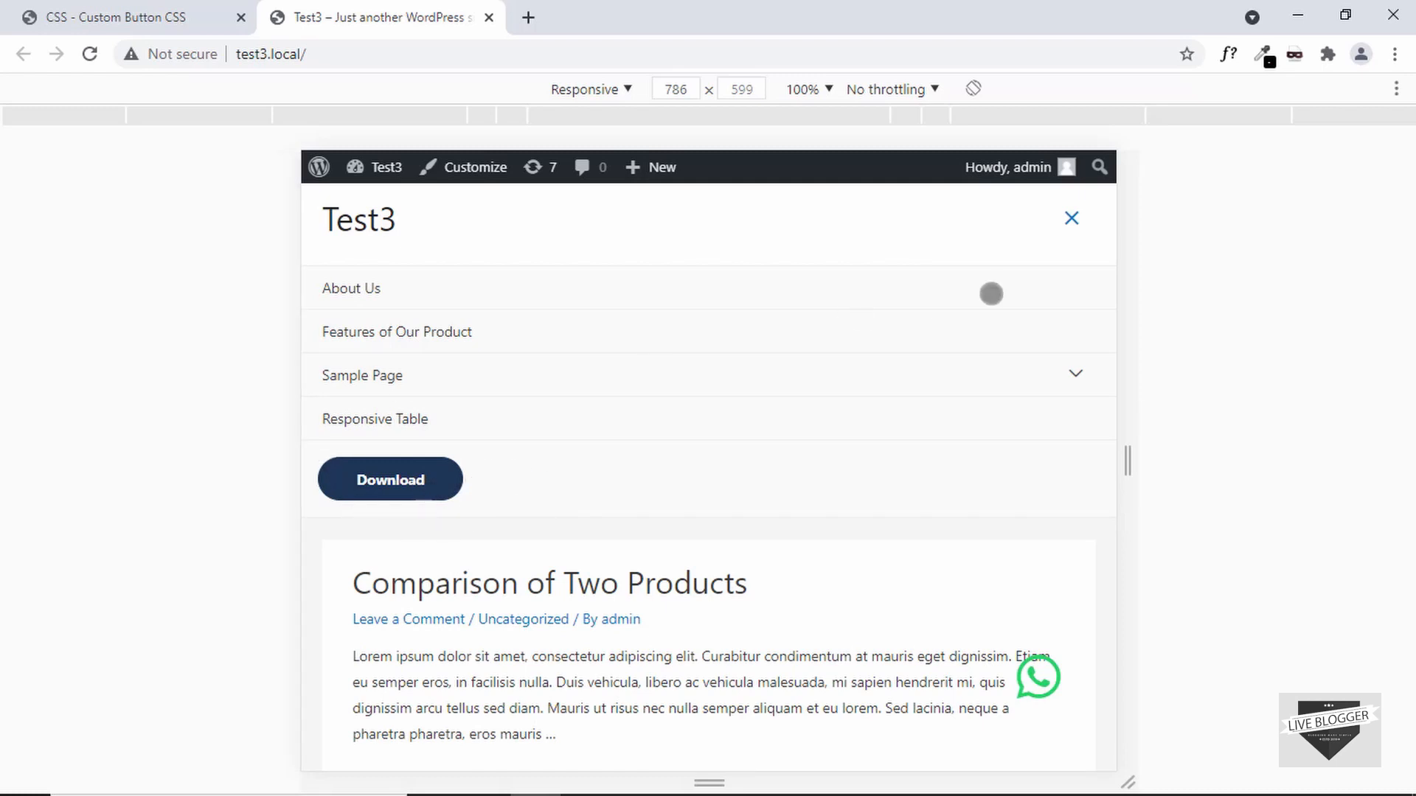
pyautogui.click(1073, 218)
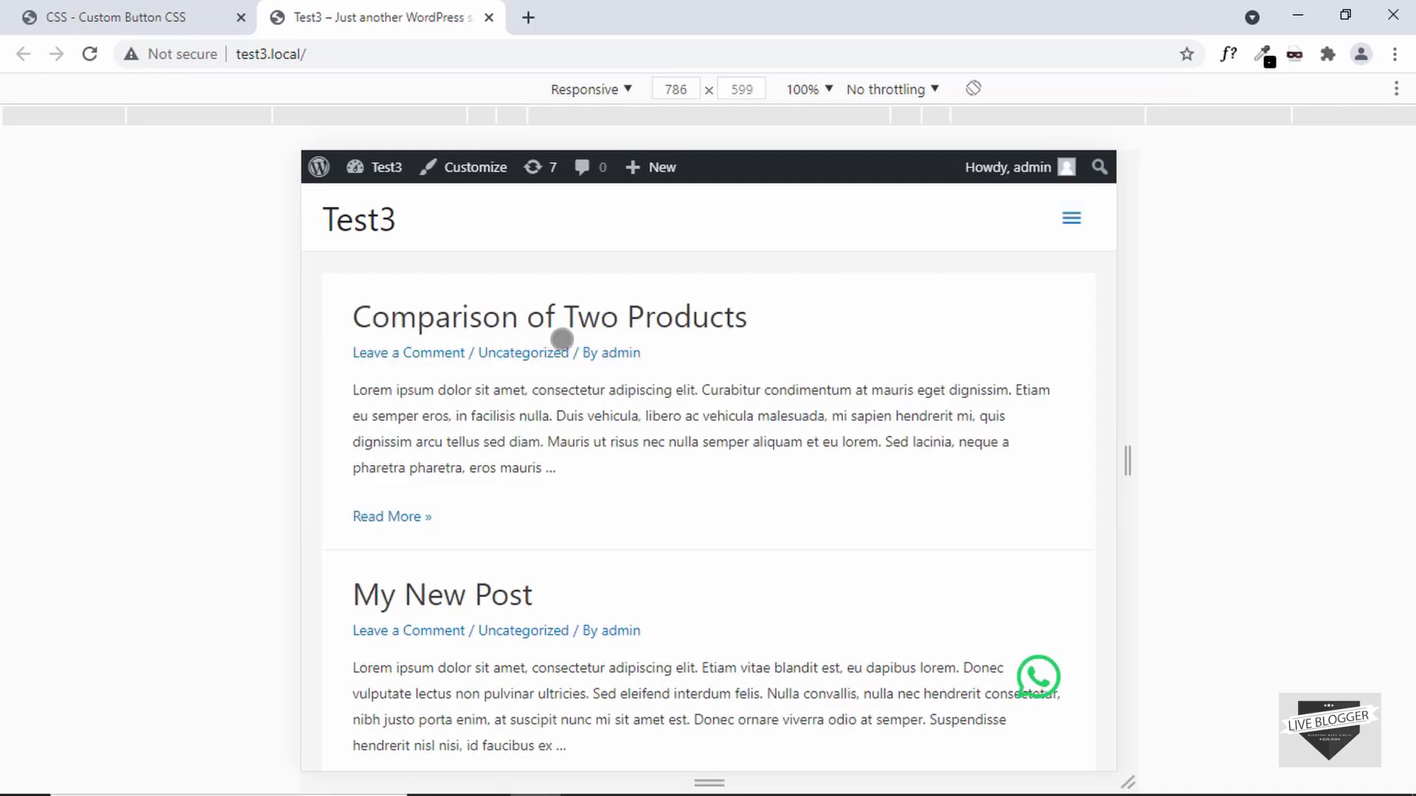
pyautogui.moveTo(287, 398); pyautogui.dragTo(149, 396)
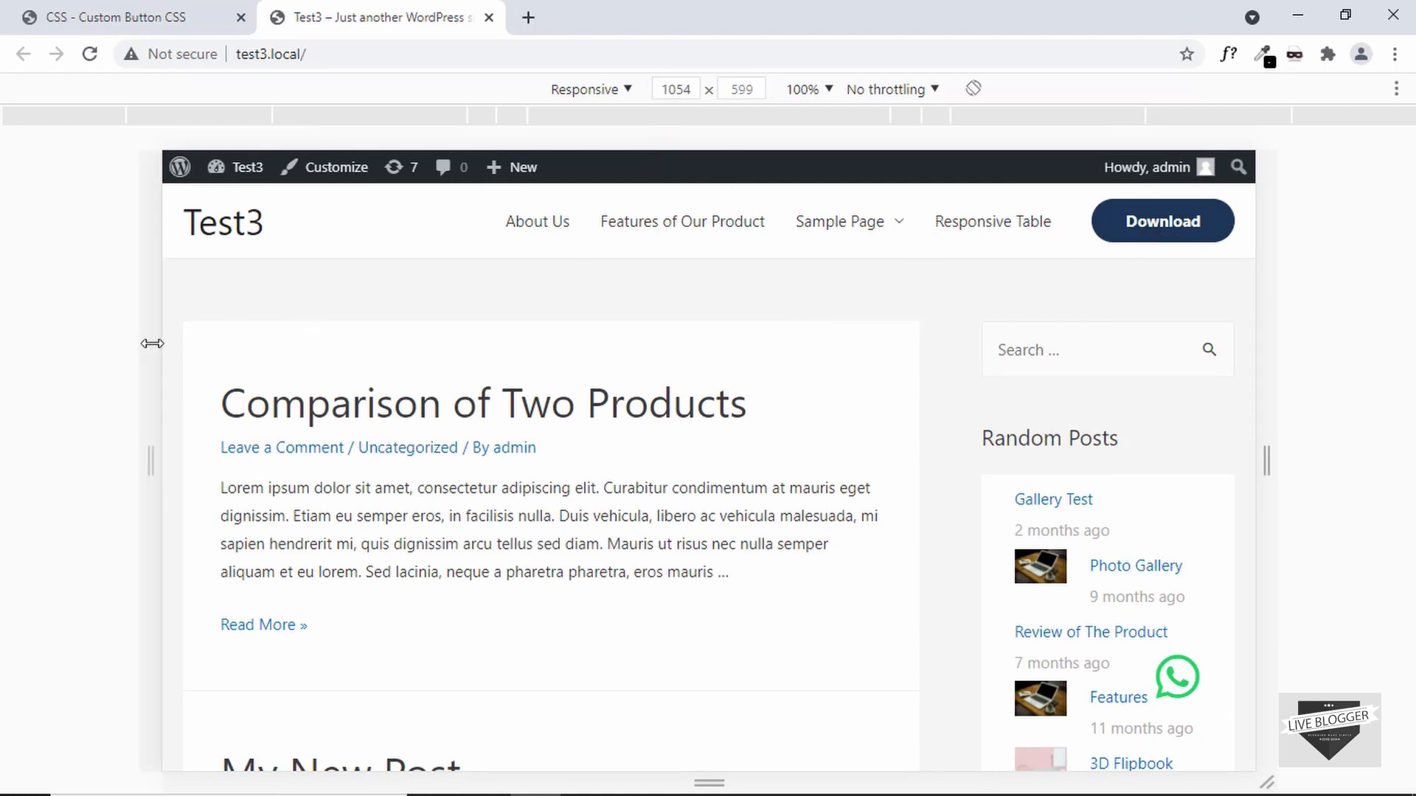
pyautogui.moveTo(153, 344); pyautogui.dragTo(113, 342)
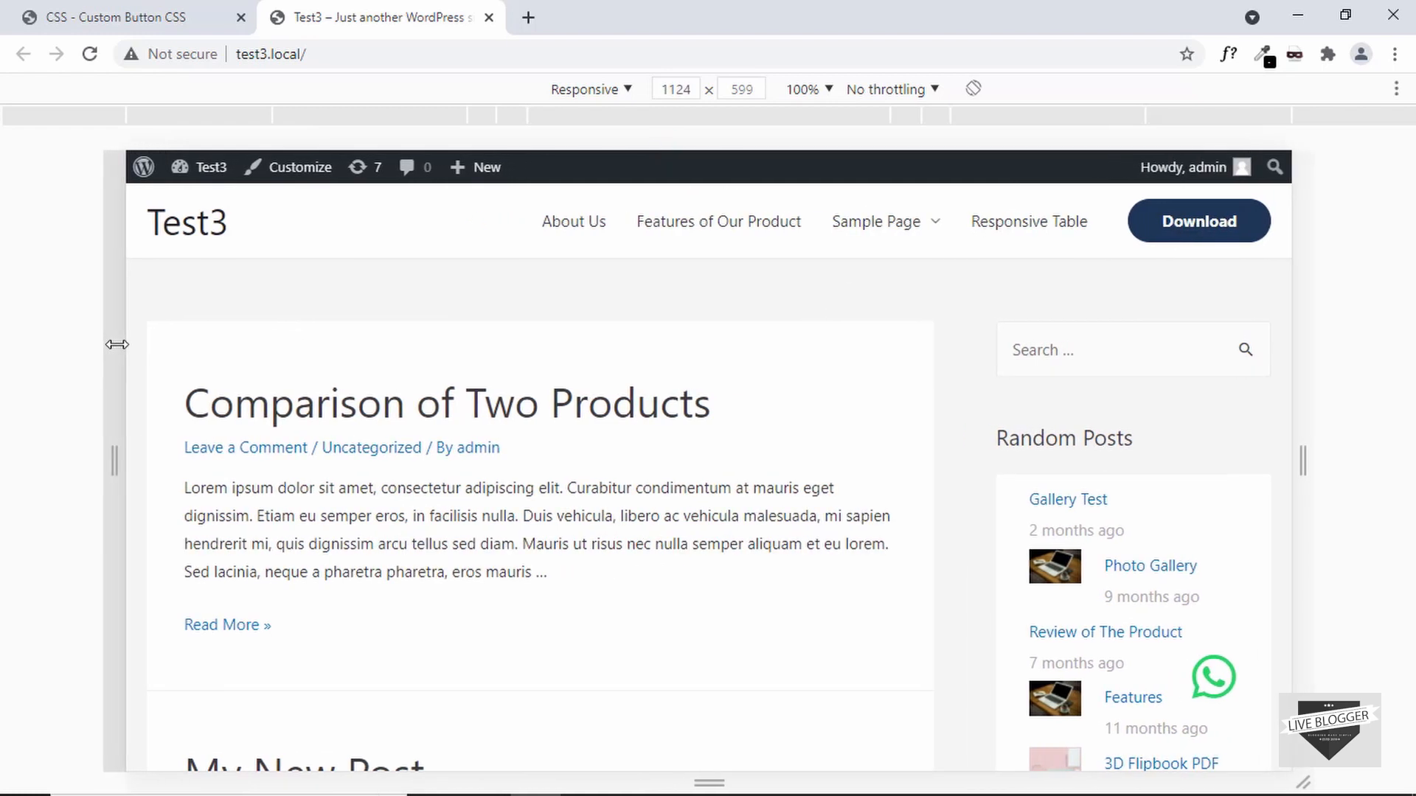